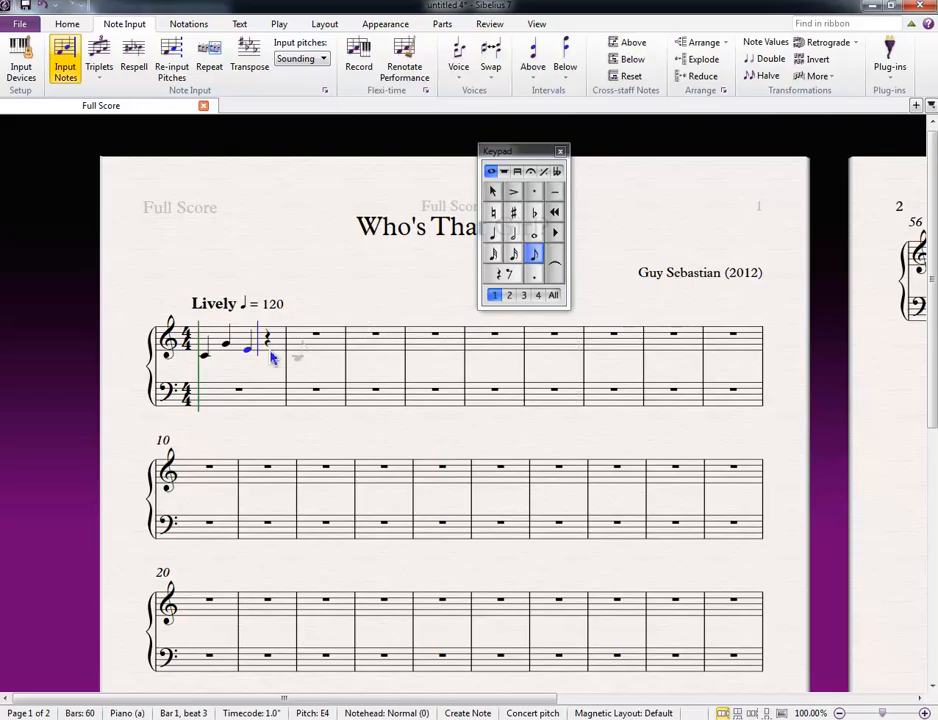
Finish treble bar 1 with eighth notes D and C, and begin bar 2 with an eighth rest and eighths C, D, C
click(270, 360)
click(284, 361)
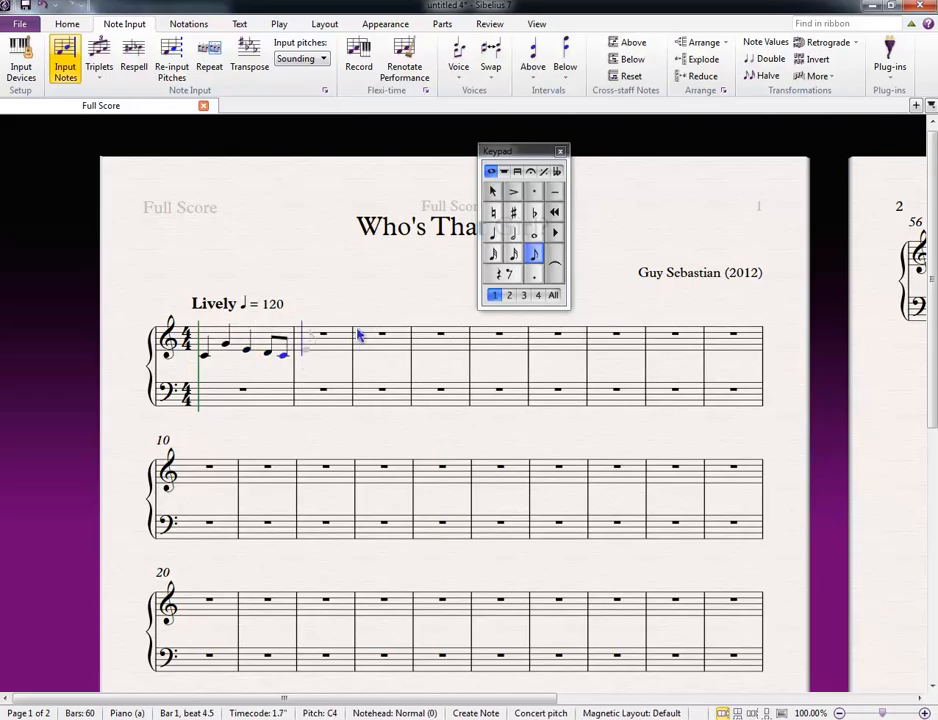
click(508, 275)
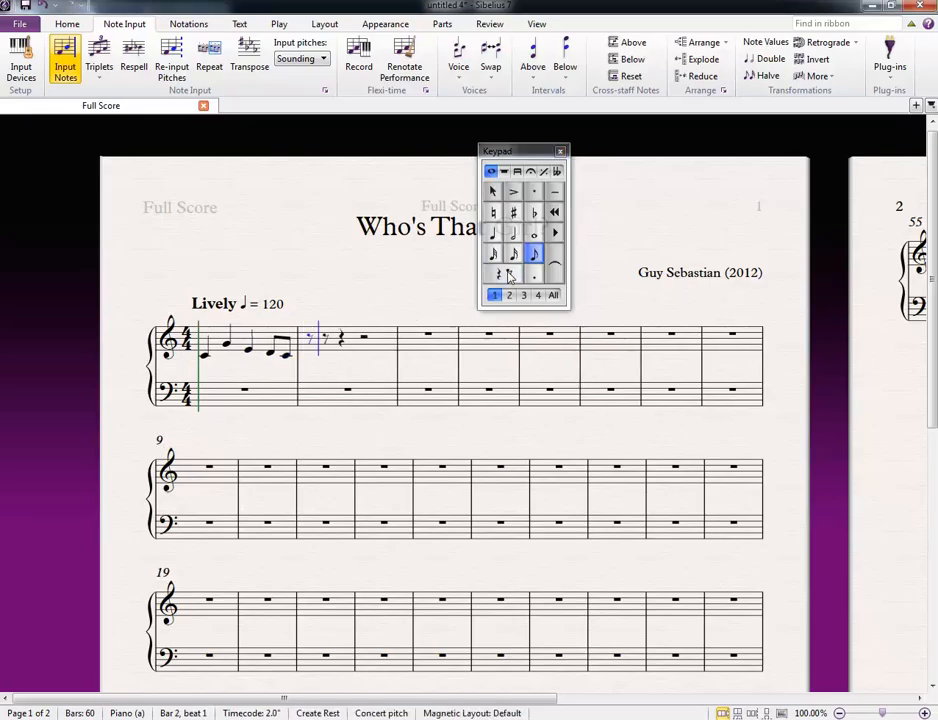
click(346, 360)
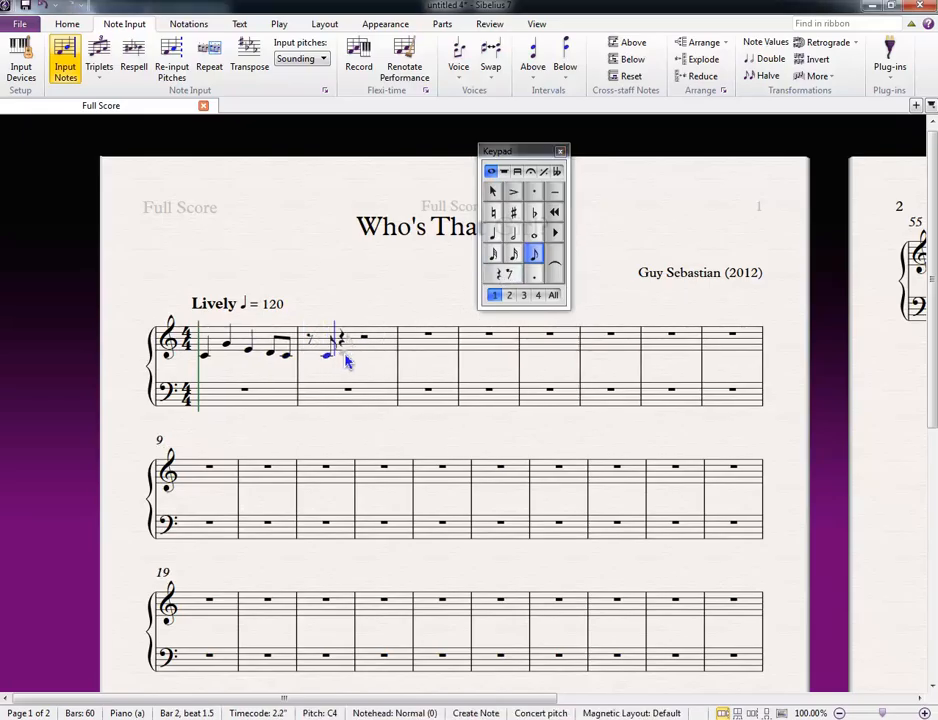
click(356, 360)
click(361, 360)
Add a quarter-note C after the beamed D and C eighths in treble bar 2
click(370, 363)
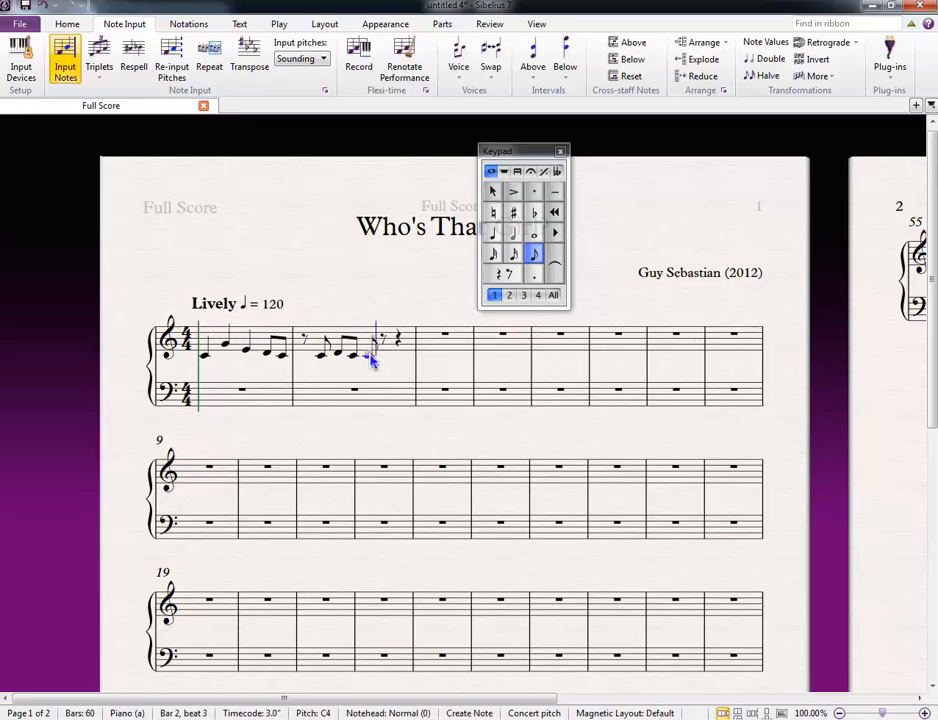
key(ctrl+z)
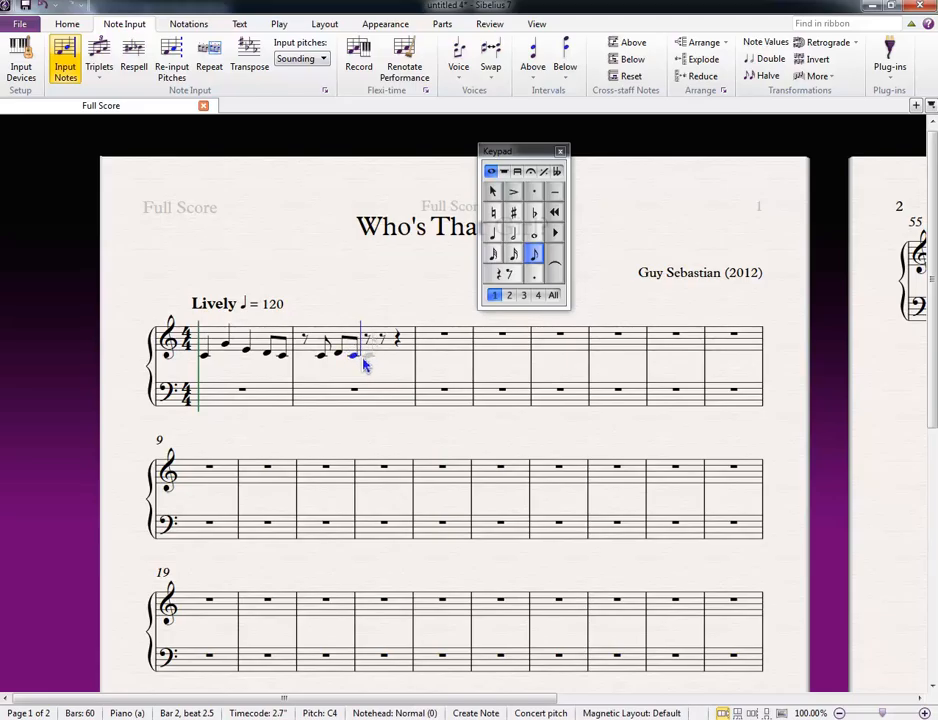
click(493, 236)
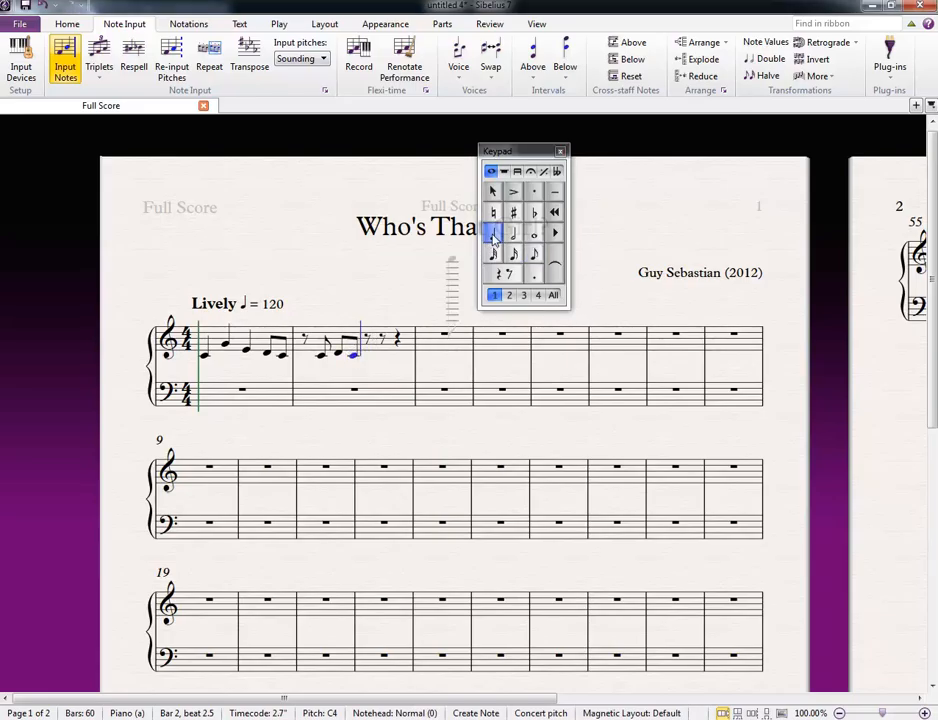
click(373, 358)
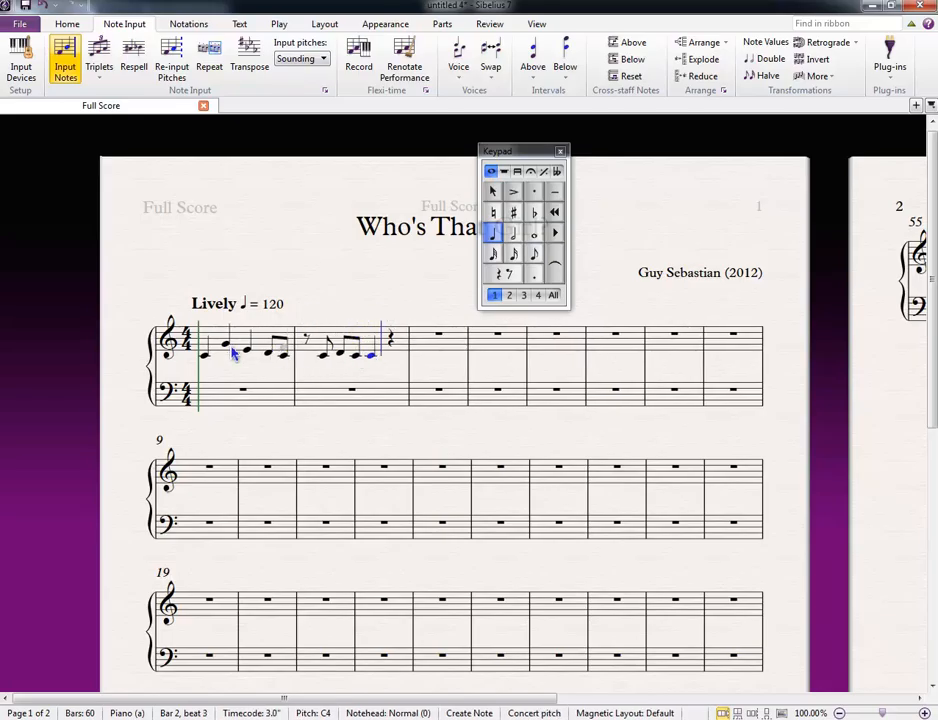
Move the floating Keypad clear of the title and complete treble bar 2 with two eighth-note Cs
drag(513, 152, 586, 194)
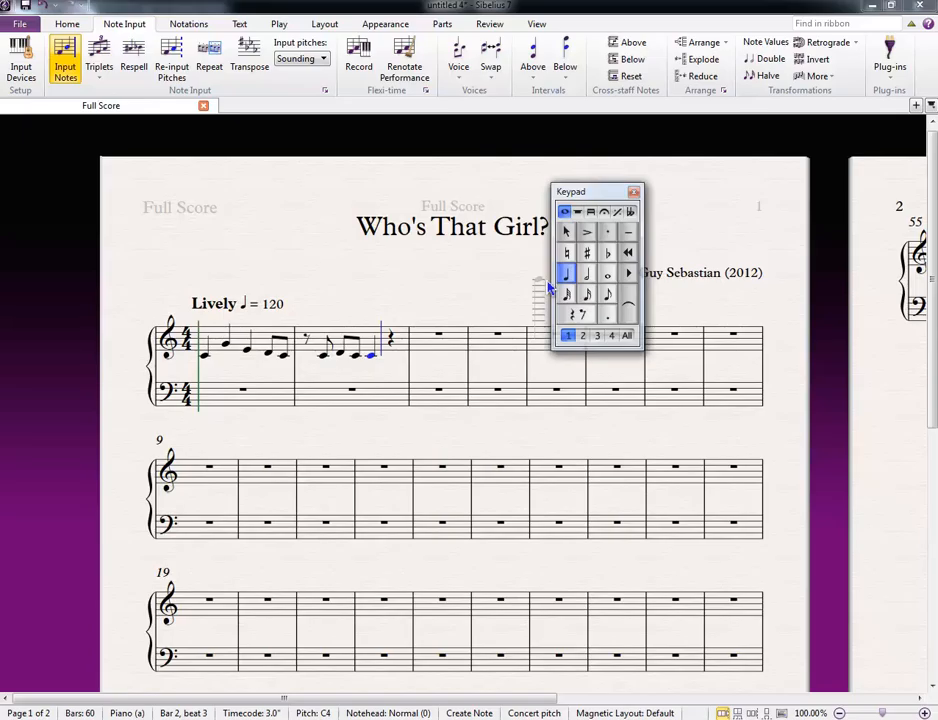
key(5)
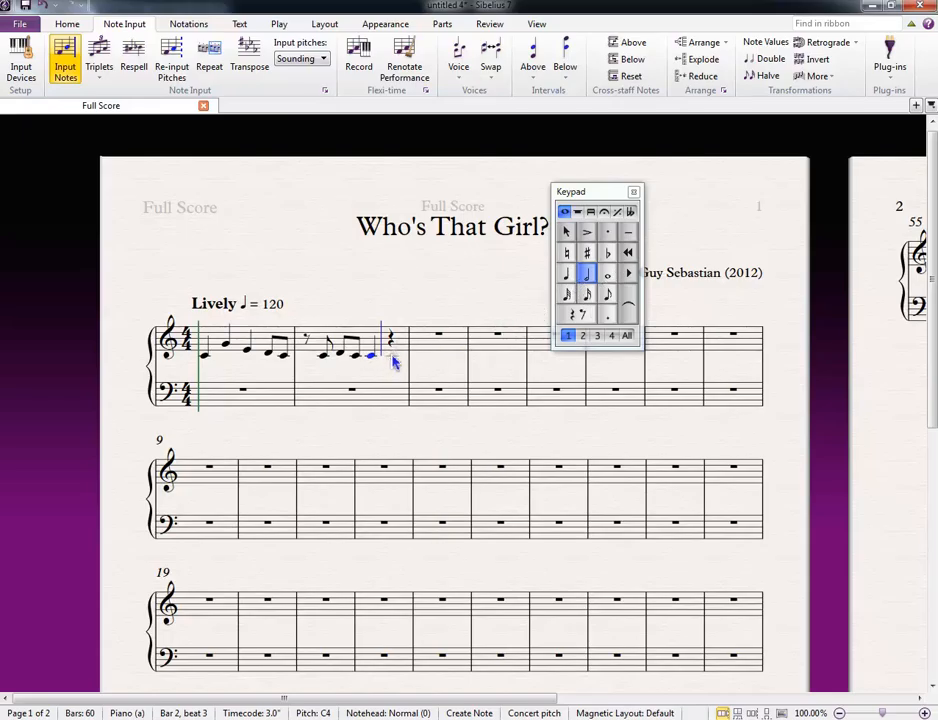
key(3)
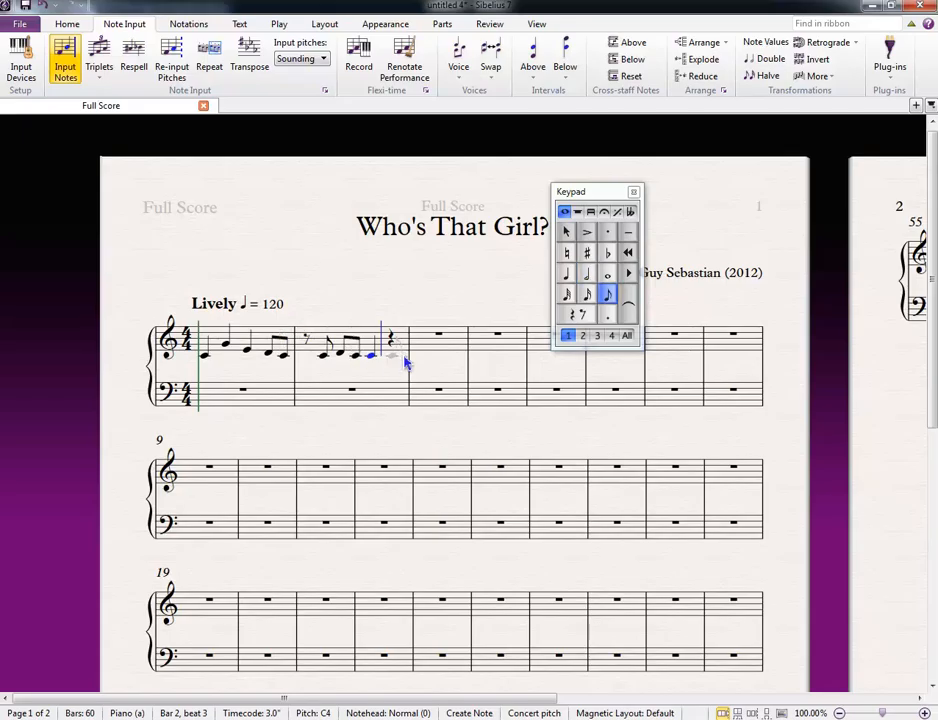
key(c)
key(c)
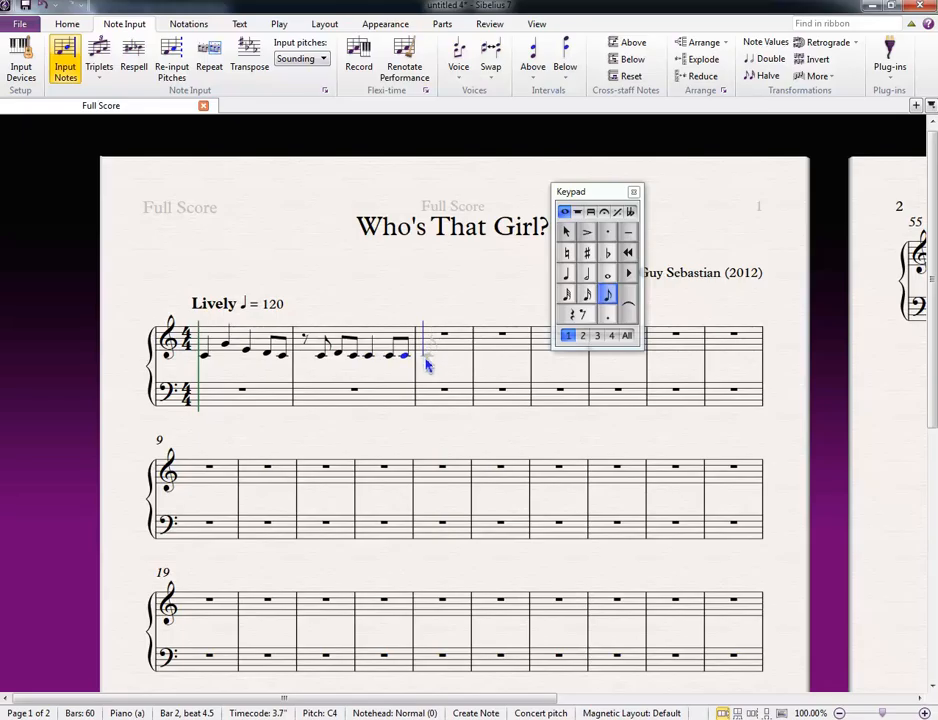
Fill treble bar 3 with quarter notes C, G and E followed by eighth notes D and C
key(4)
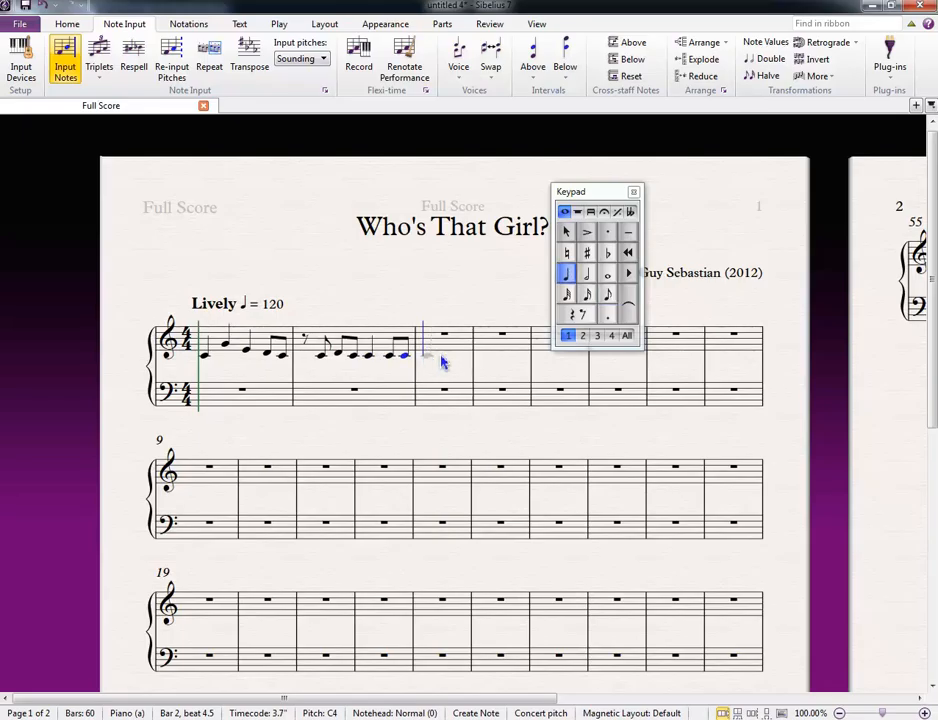
key(c)
key(g)
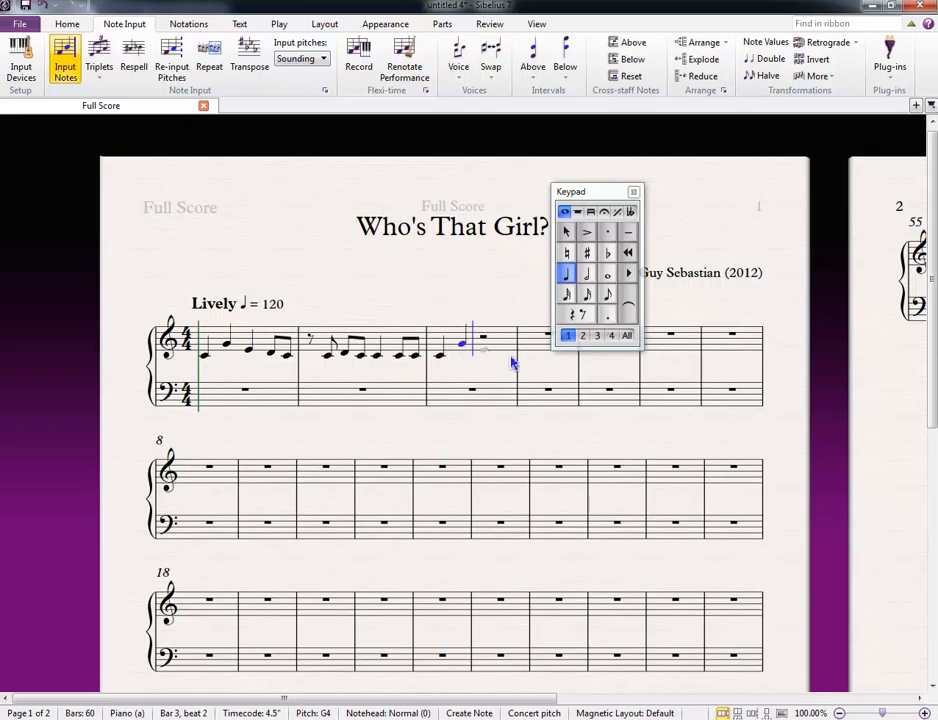
key(e)
key(3)
key(d)
key(c)
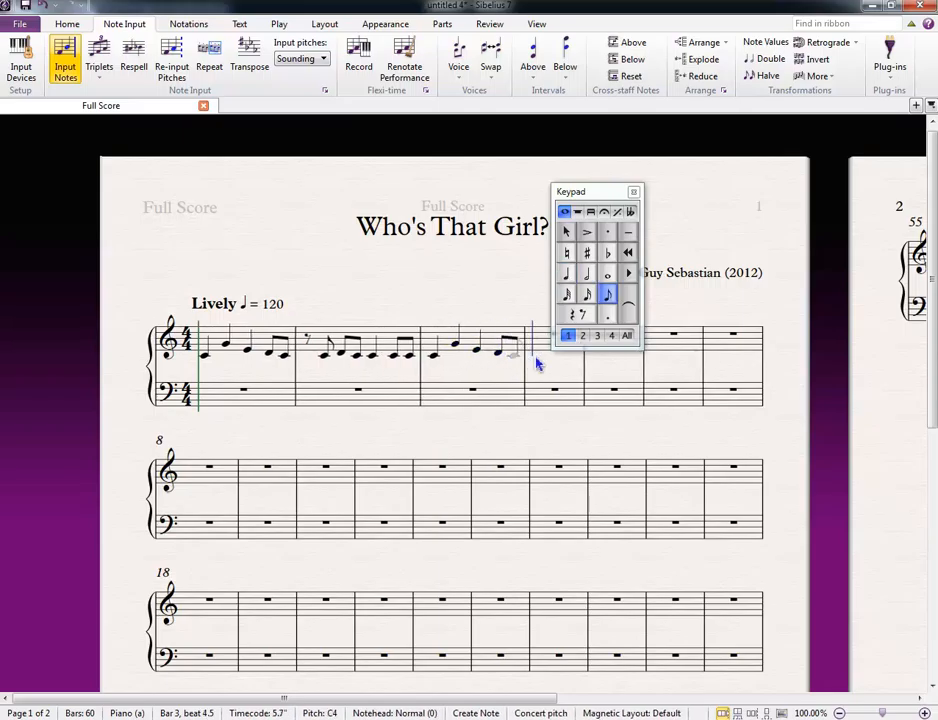
Fill treble bar 4 with an eighth rest, eighths C, D, C, a quarter-note C and two eighth-note Cs
key(0)
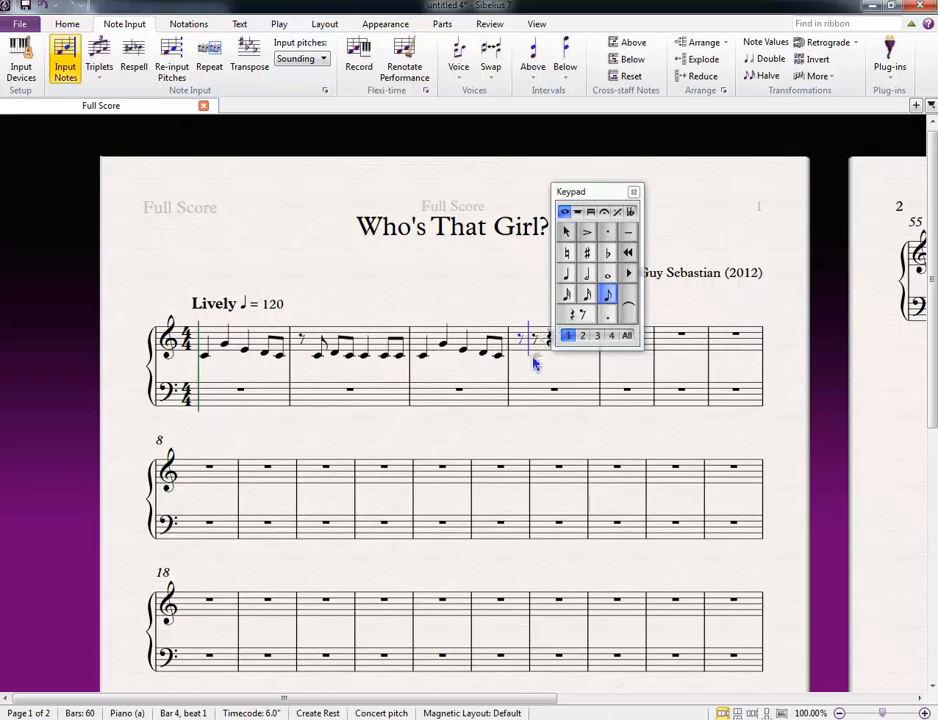
key(c)
key(d)
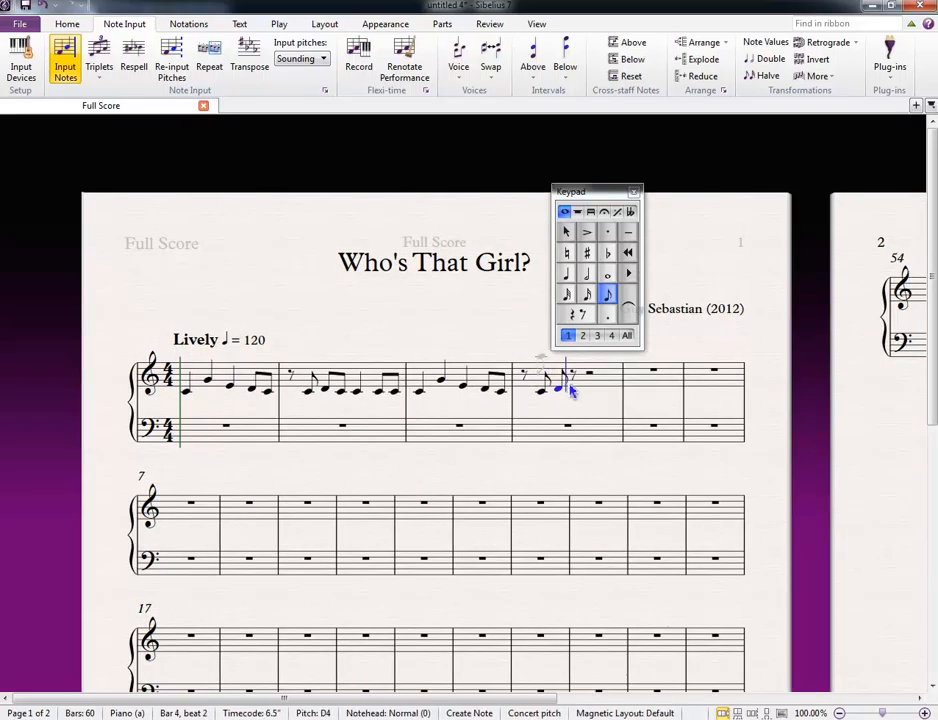
key(c)
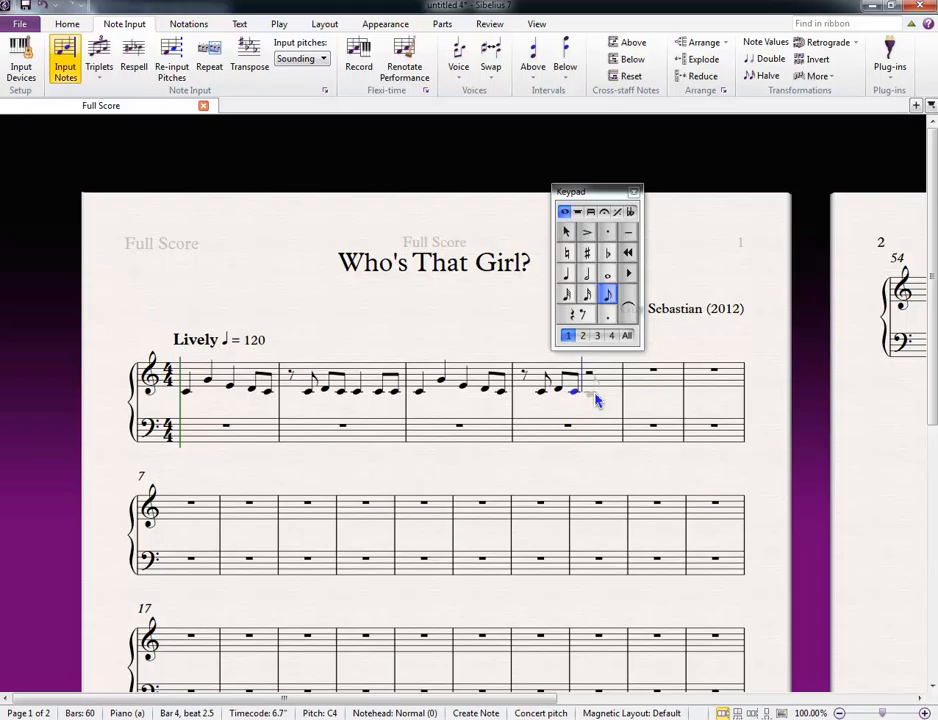
key(4)
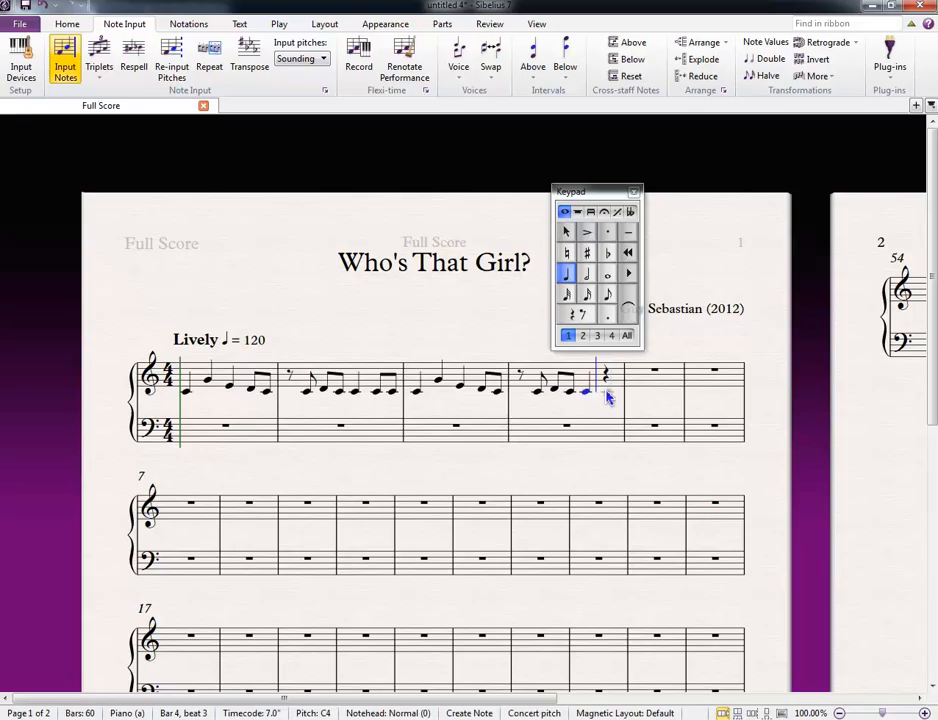
key(3)
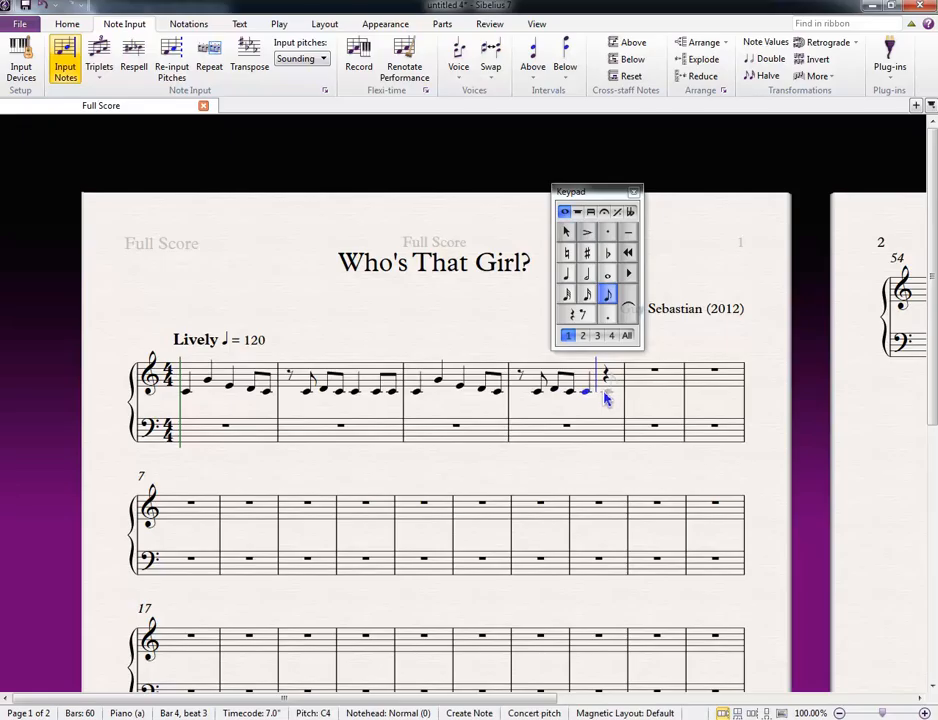
key(c)
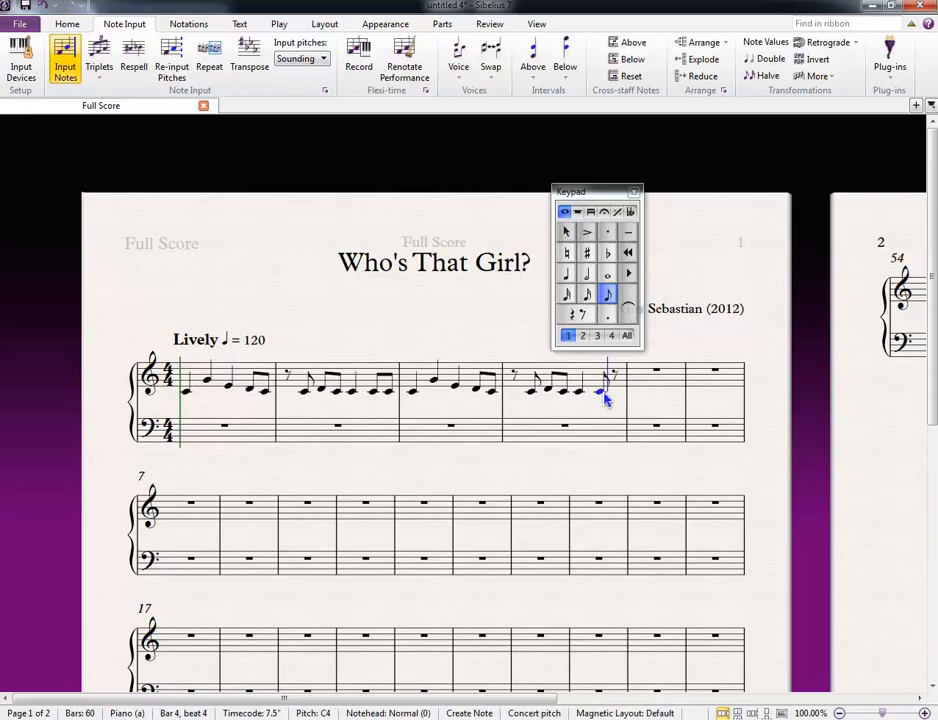
key(c)
Start treble bar 5 with quarter notes C and A
key(4)
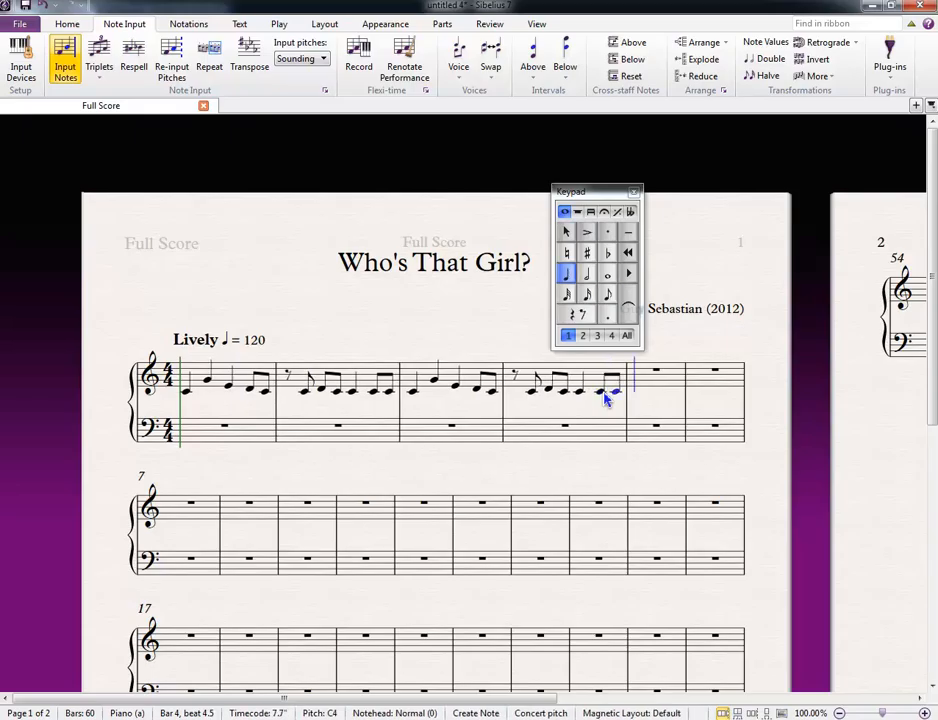
key(c)
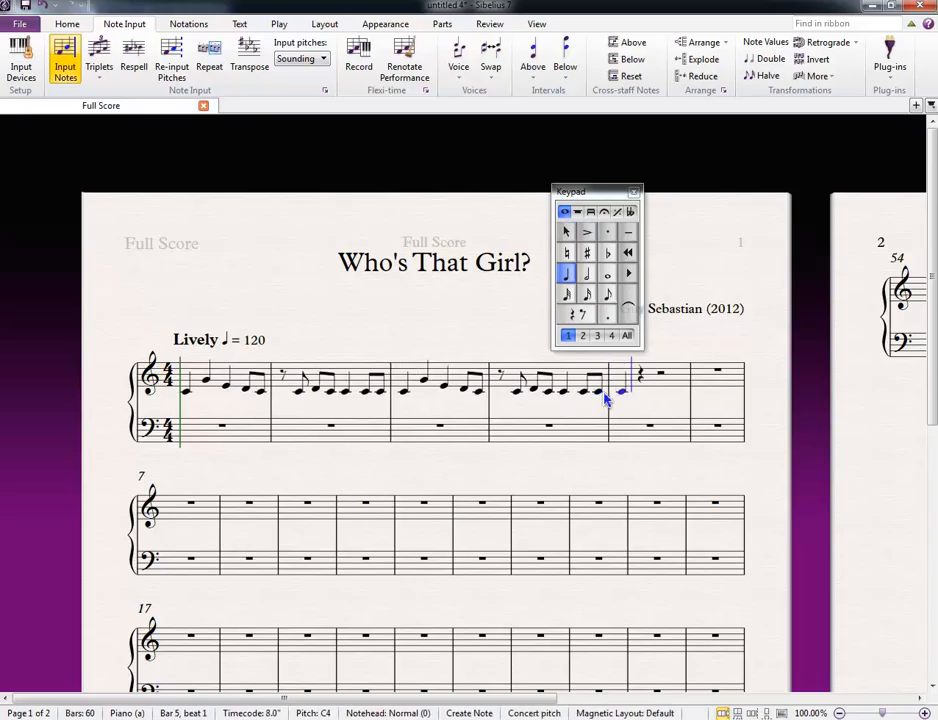
key(a)
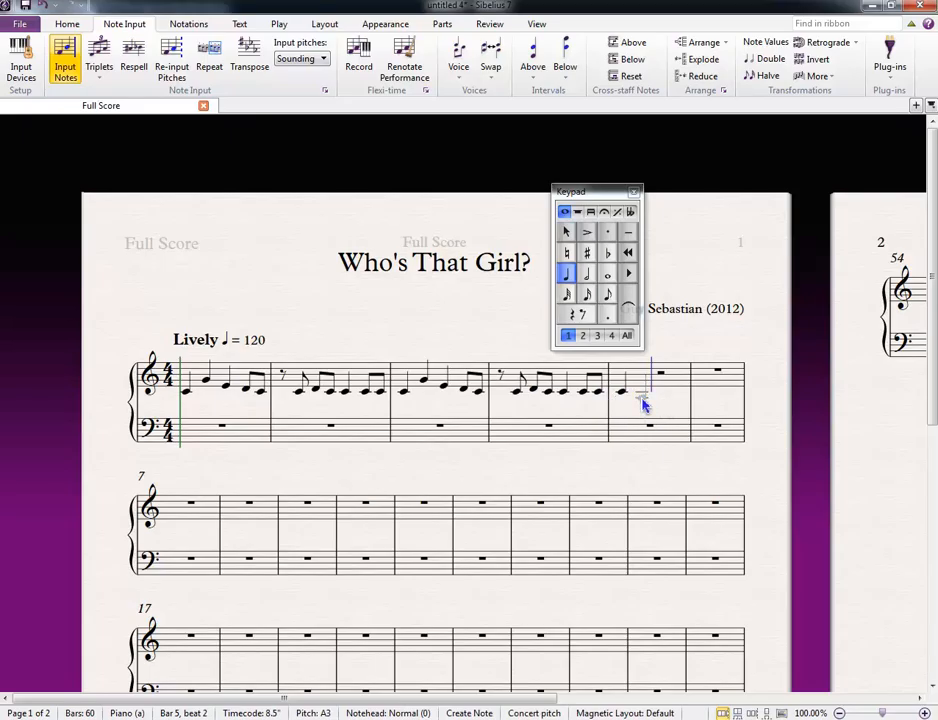
Check bar 5's second note in the Adobe Acrobat reference score, and raise the matching A in Sibelius by an octave
key(alt+Tab)
scroll(410, 389, down, 2)
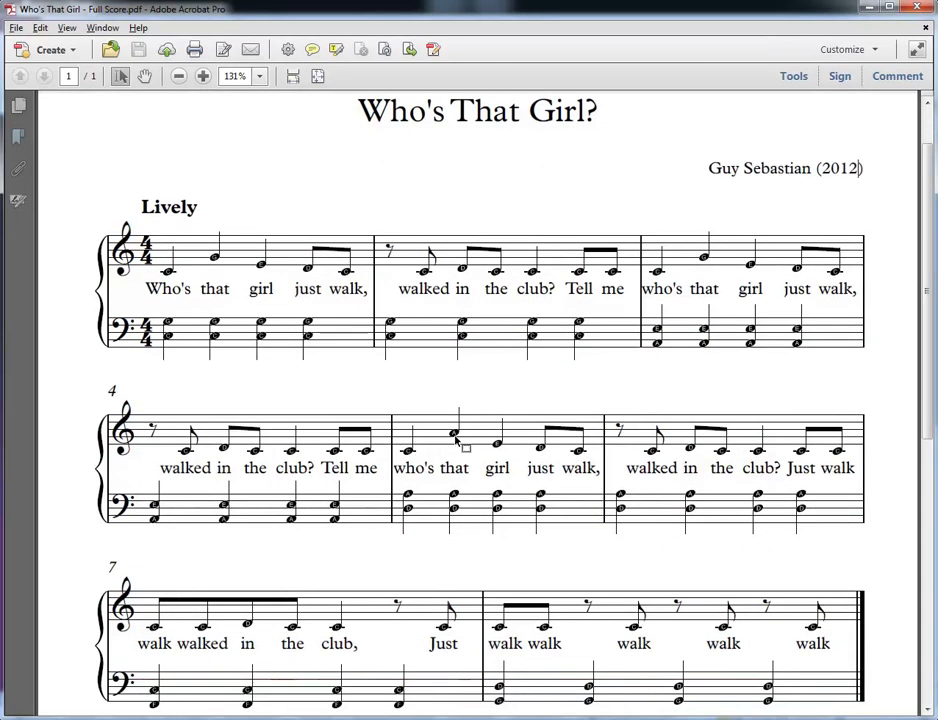
key(alt+Tab)
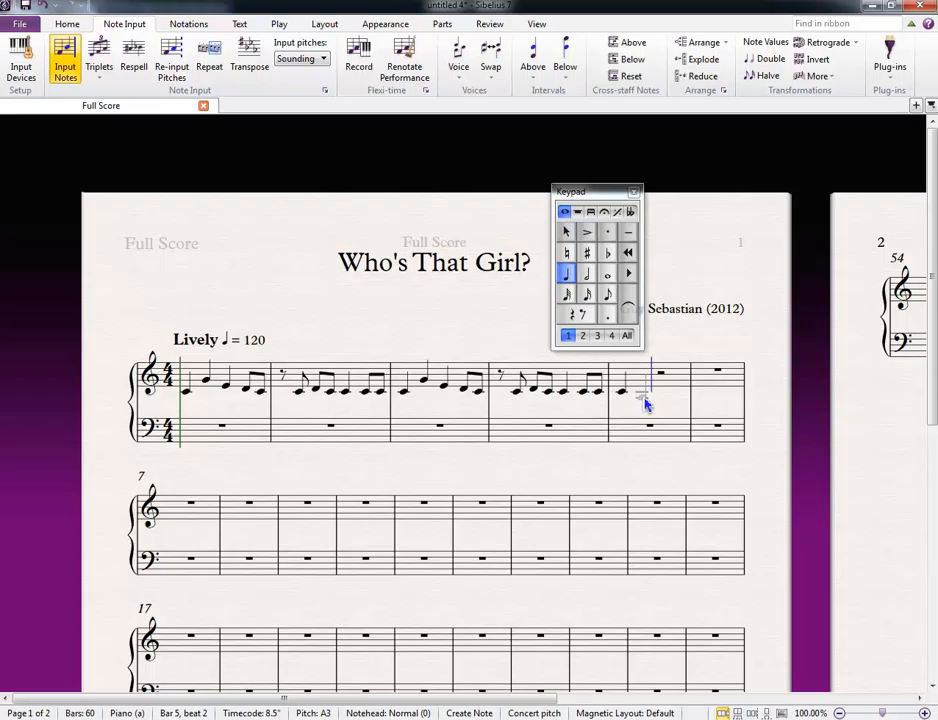
key(a)
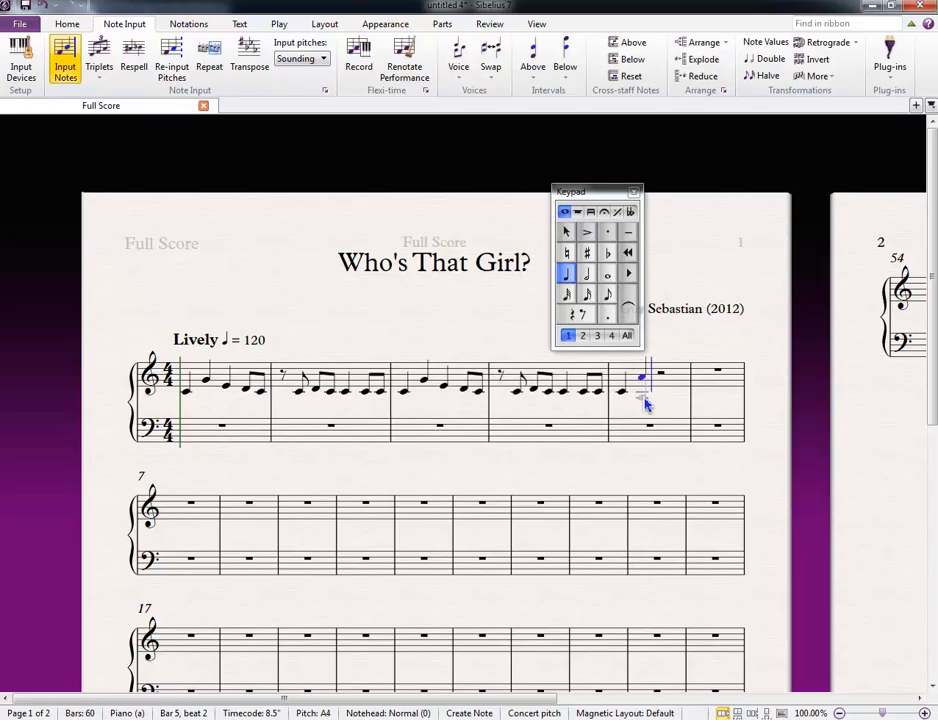
Try the A in treble bar 5 at higher and lower octaves
key(ctrl+Up)
key(ctrl+Down)
key(ctrl+Down)
key(ctrl+Up)
key(ctrl+Up)
key(ctrl+Down)
Complete treble bar 5 with a quarter-note E and eighth notes D and C
key(e)
key(3)
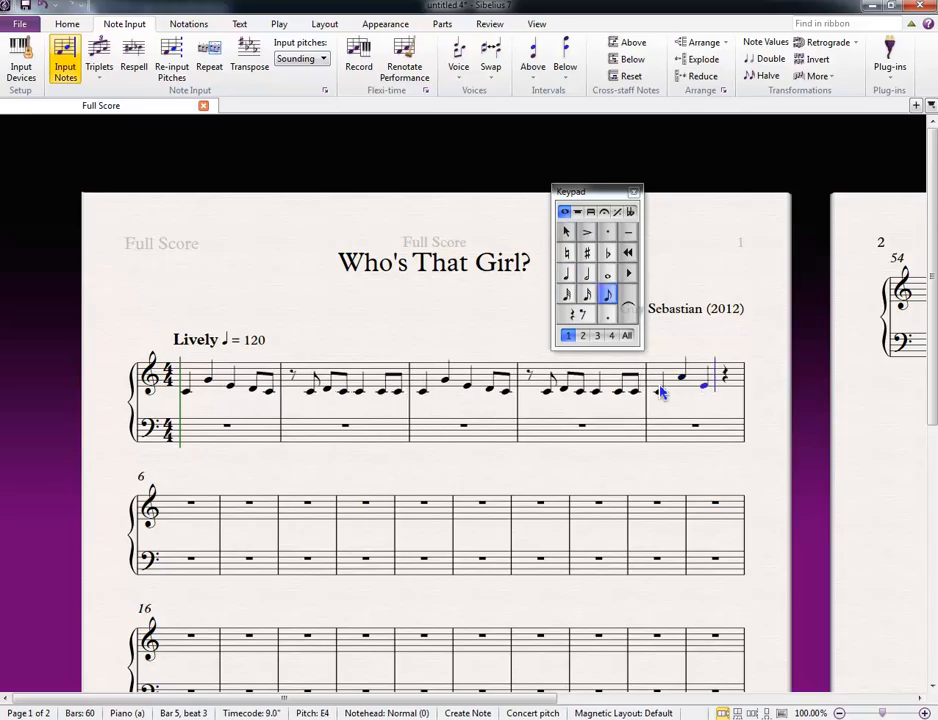
key(d)
key(c)
Fill treble bar 6 with an eighth rest, eighths C, D, C, a quarter-note C and two eighth-note Cs
key(0)
key(c)
key(d)
key(d)
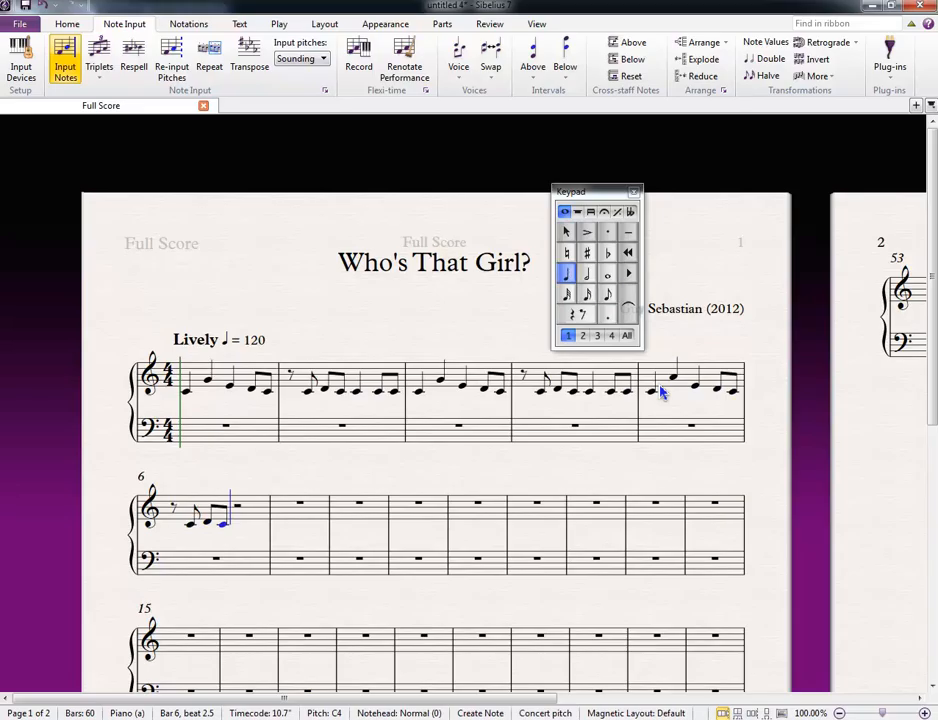
key(c)
key(c)
key(c)
key(c)
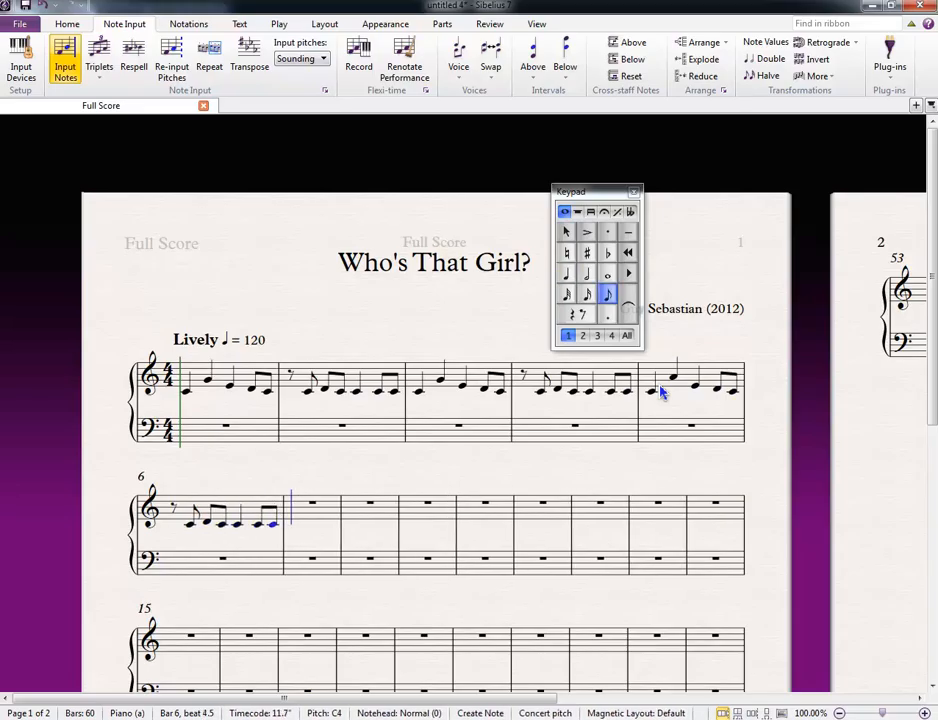
Fill treble bar 7 with eighths C, C, D, C, a quarter-note C and two eighth-note Cs
key(c)
key(c)
key(d)
key(c)
key(0)
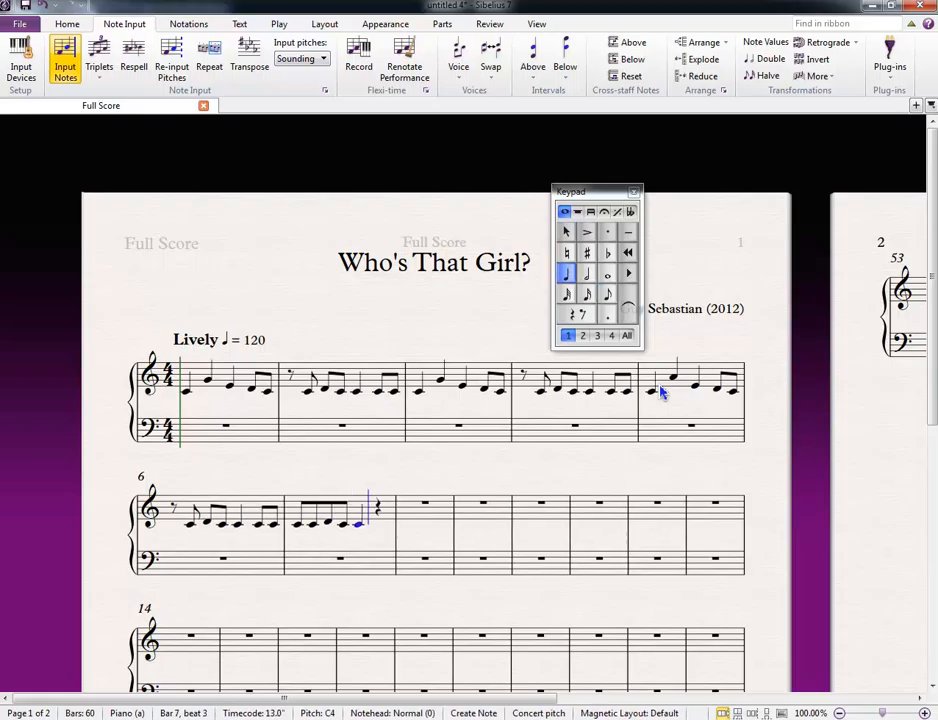
key(c)
key(c)
Fill treble bar 8 with four pairs of an eighth rest and an eighth-note C, and end note input
key(0)
key(c)
key(0)
key(c)
key(0)
key(c)
key(0)
key(c)
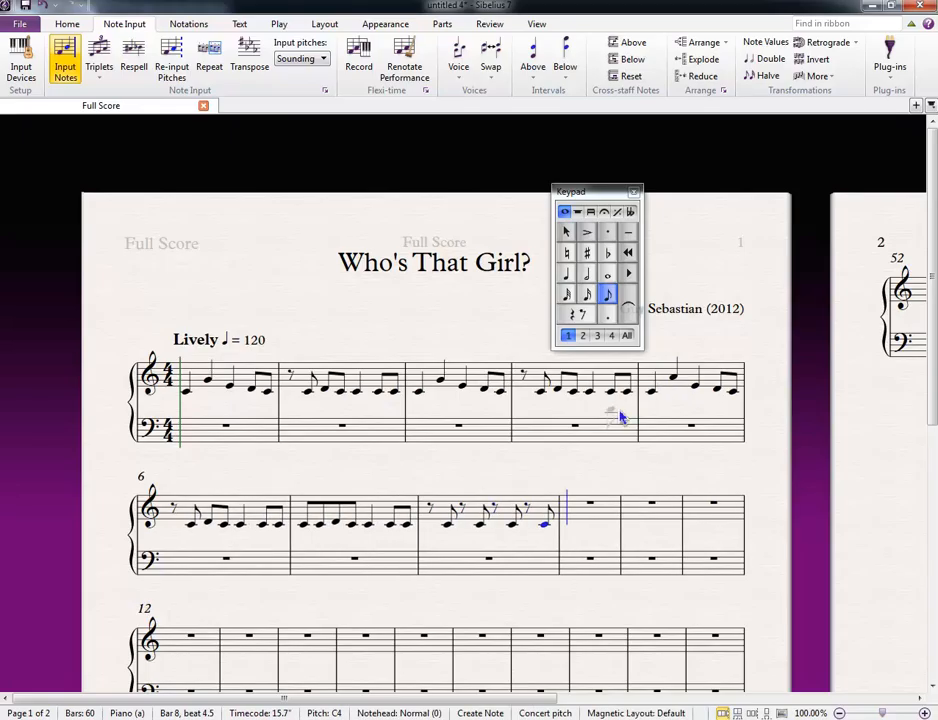
key(Escape)
key(Escape)
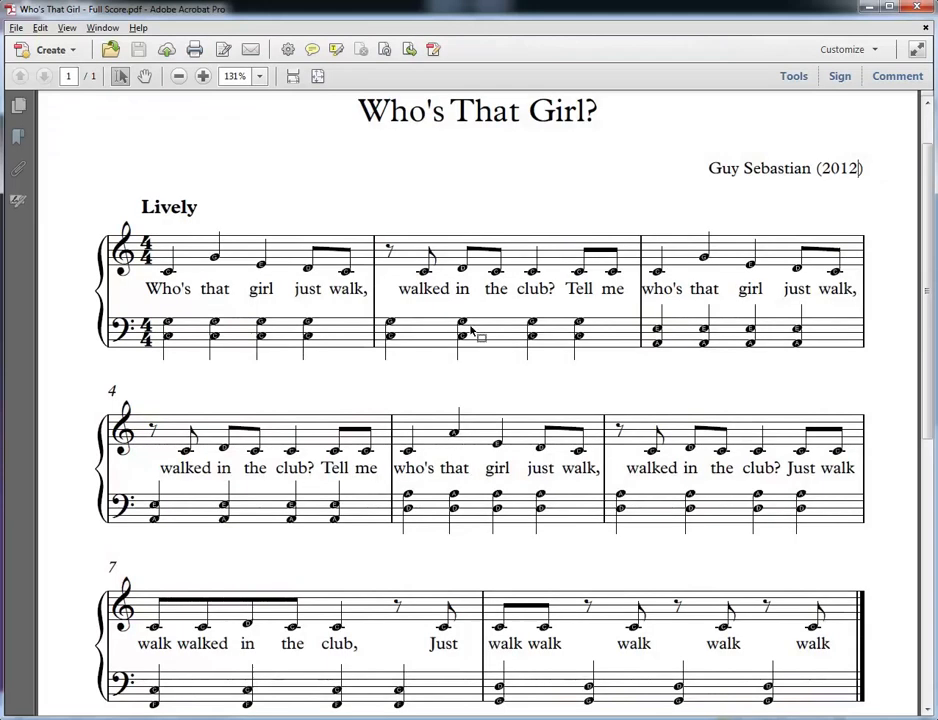
Examine bars 7 and 8 of the reference score in Adobe Acrobat and return to Sibelius
scroll(400, 292, down, 1)
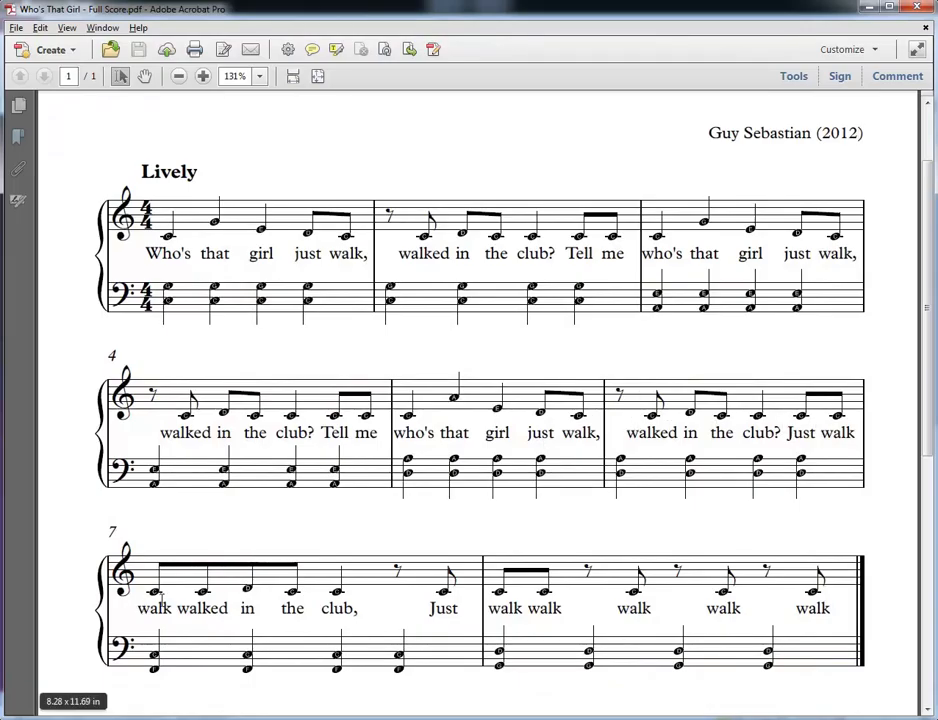
drag(417, 591, 555, 588)
click(555, 590)
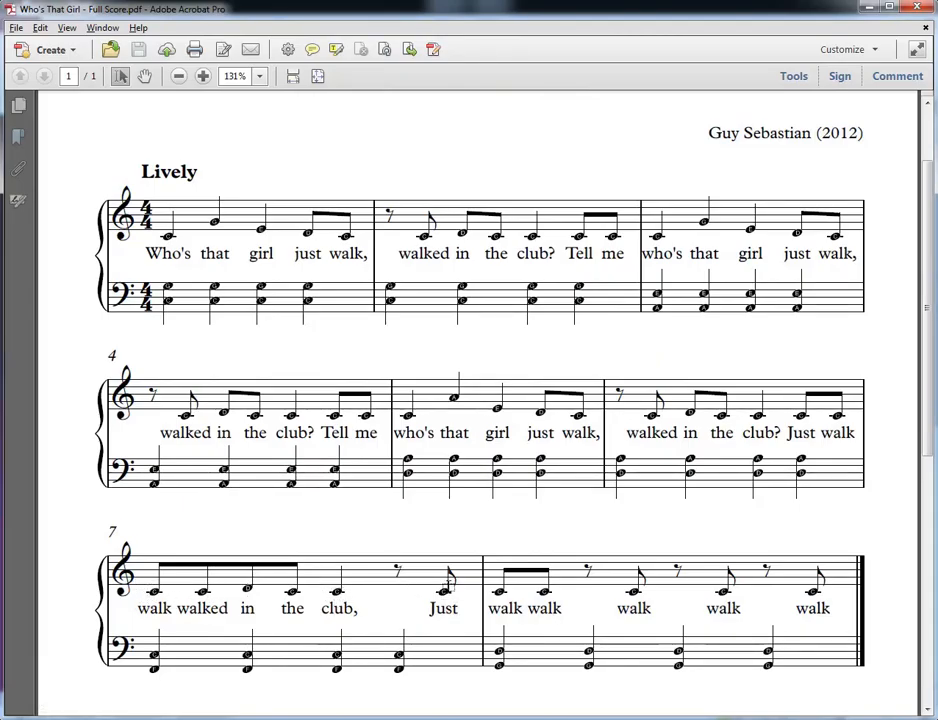
key(alt+Tab)
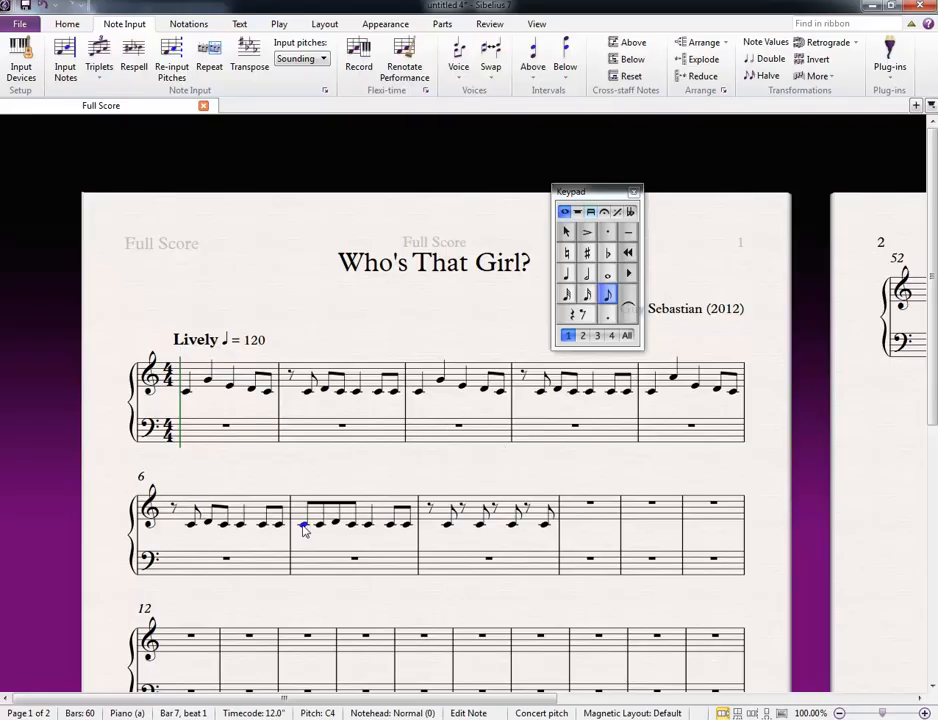
Replace the C on beat 4 of treble bar 7 with an eighth rest and check bar 8 in the reference PDF
click(390, 527)
key(0)
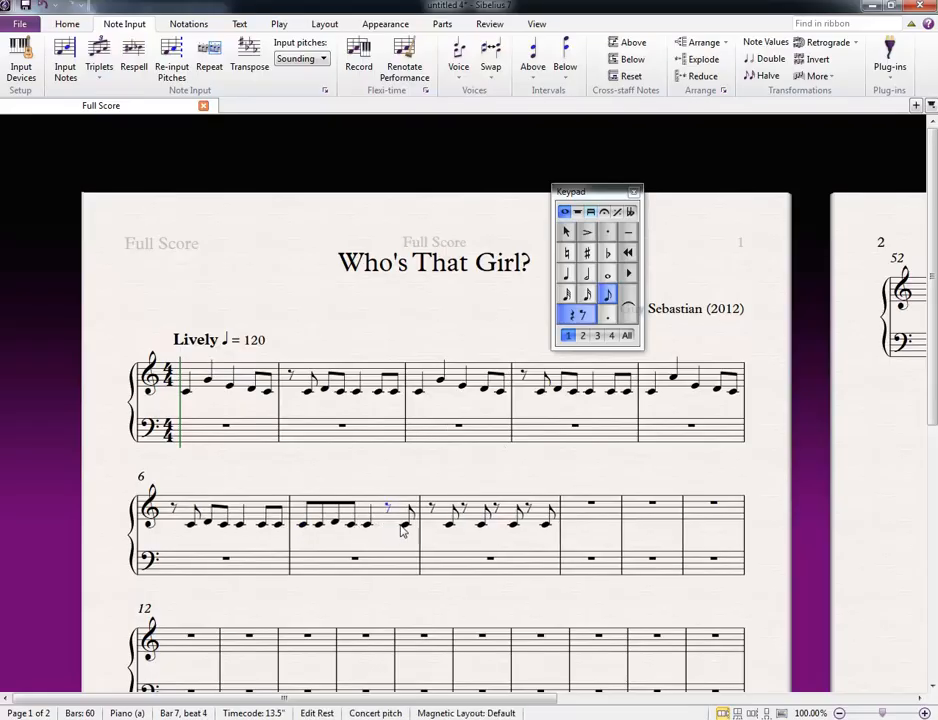
key(alt+Tab)
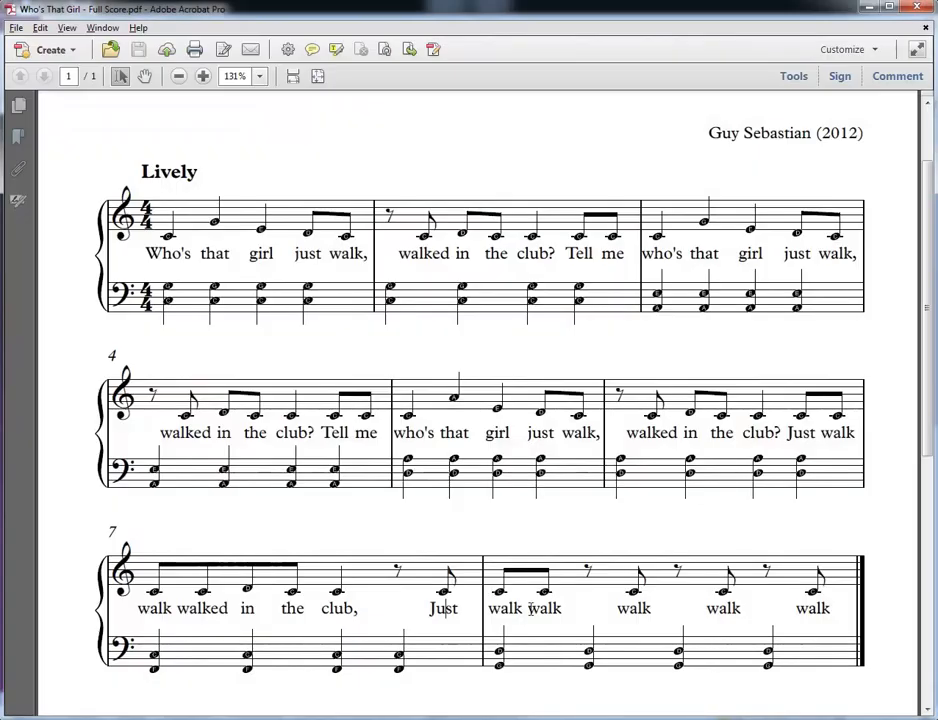
key(alt+Tab)
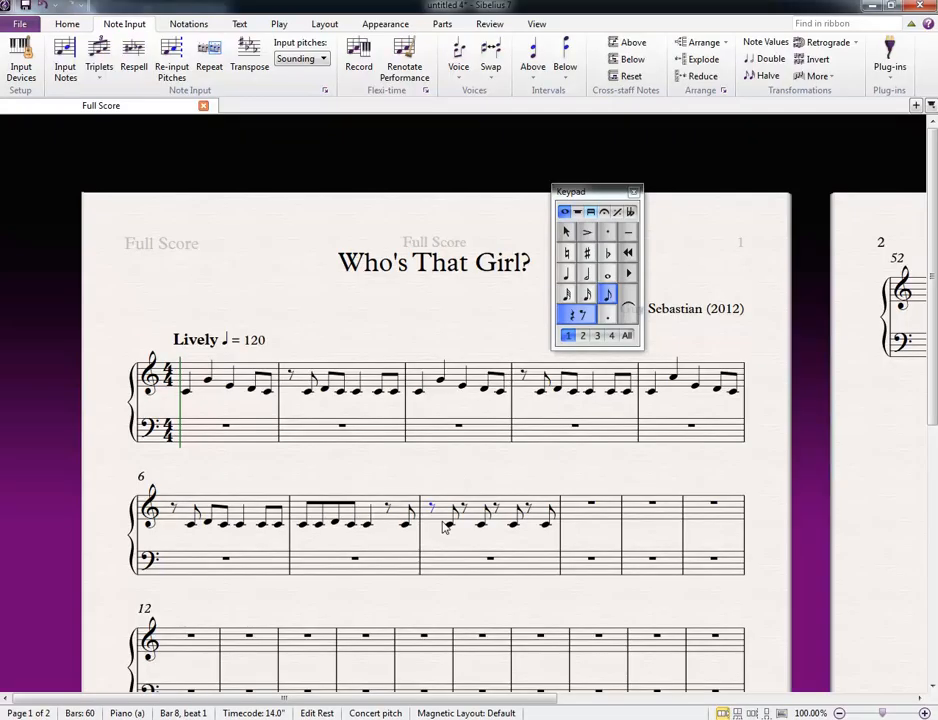
Change the opening eighth rest of treble bar 8 to an eighth-note C and clear the selection
key(c)
key(Escape)
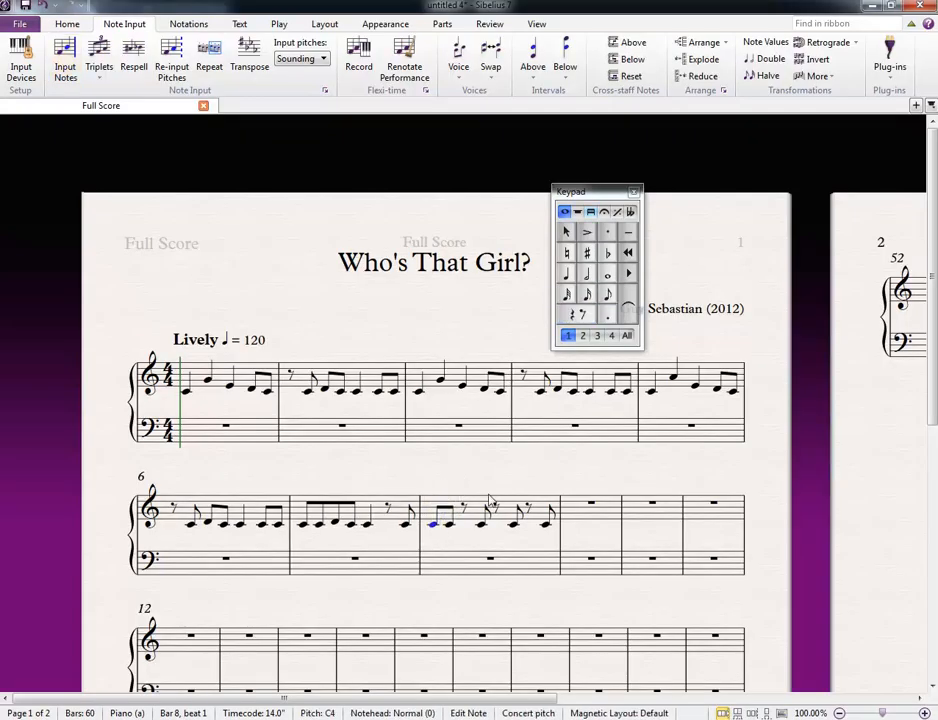
key(Escape)
drag(507, 474, 526, 472)
click(465, 496)
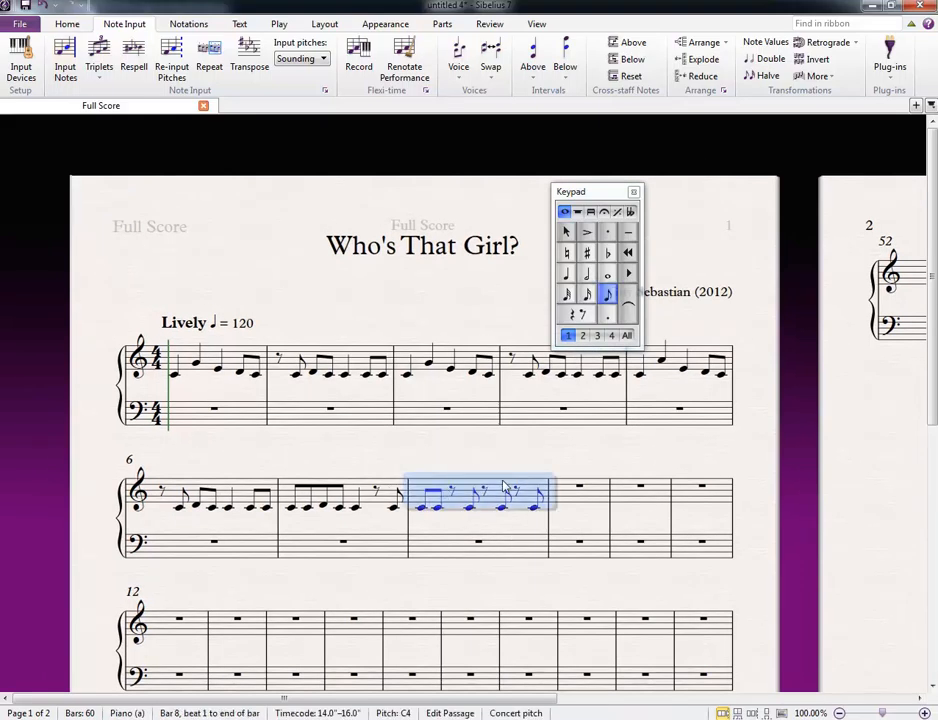
key(Escape)
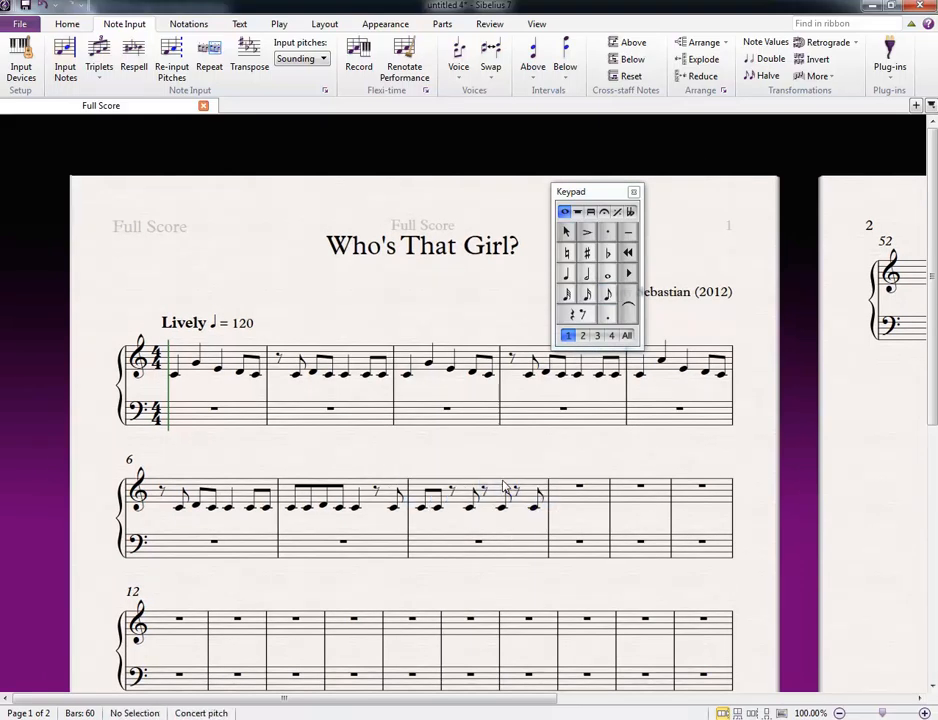
Examine the end of the reference score in Adobe Acrobat, including its final barline, and return to Sibelius
drag(462, 454, 423, 454)
drag(362, 440, 386, 411)
click(651, 217)
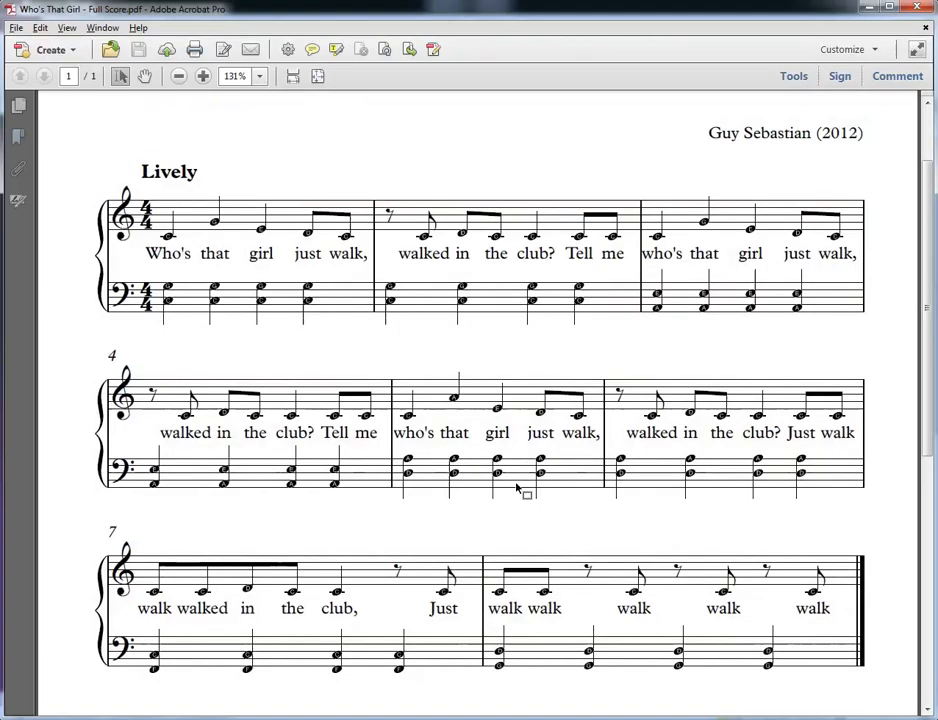
scroll(519, 490, down, 4)
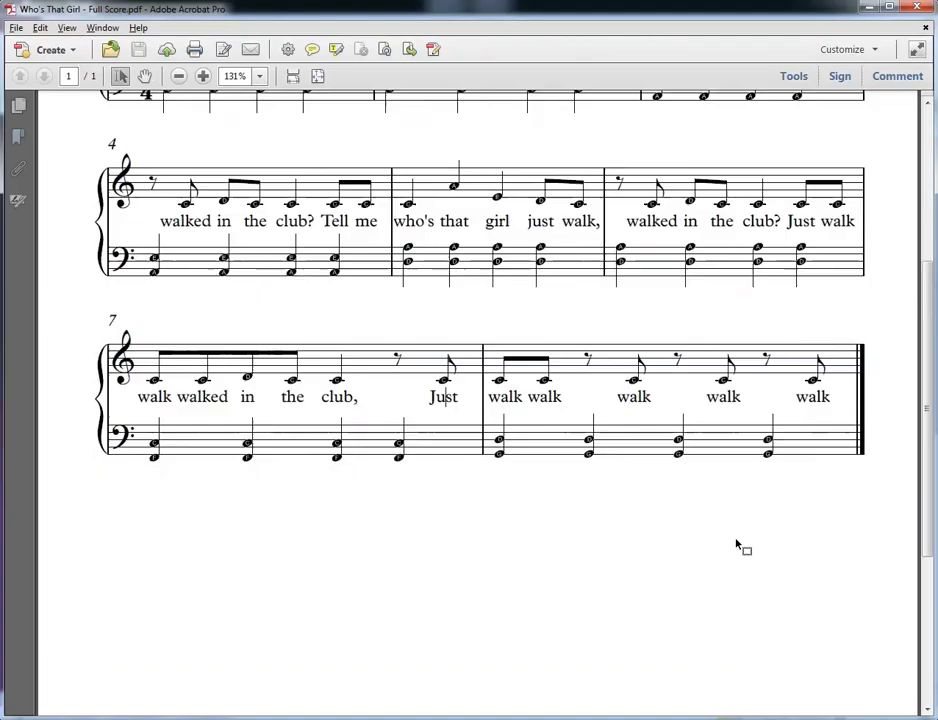
scroll(819, 356, up, 1)
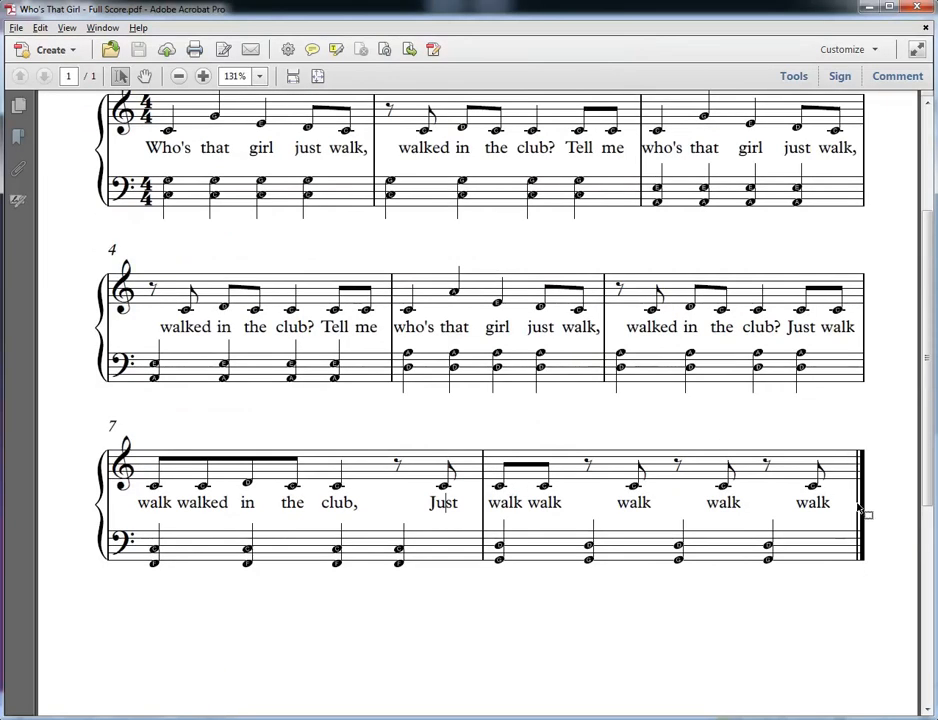
key(alt+Tab)
Delete the empty bars 9 to 60 from both piano staves
drag(534, 427, 380, 430)
drag(753, 418, 4, 486)
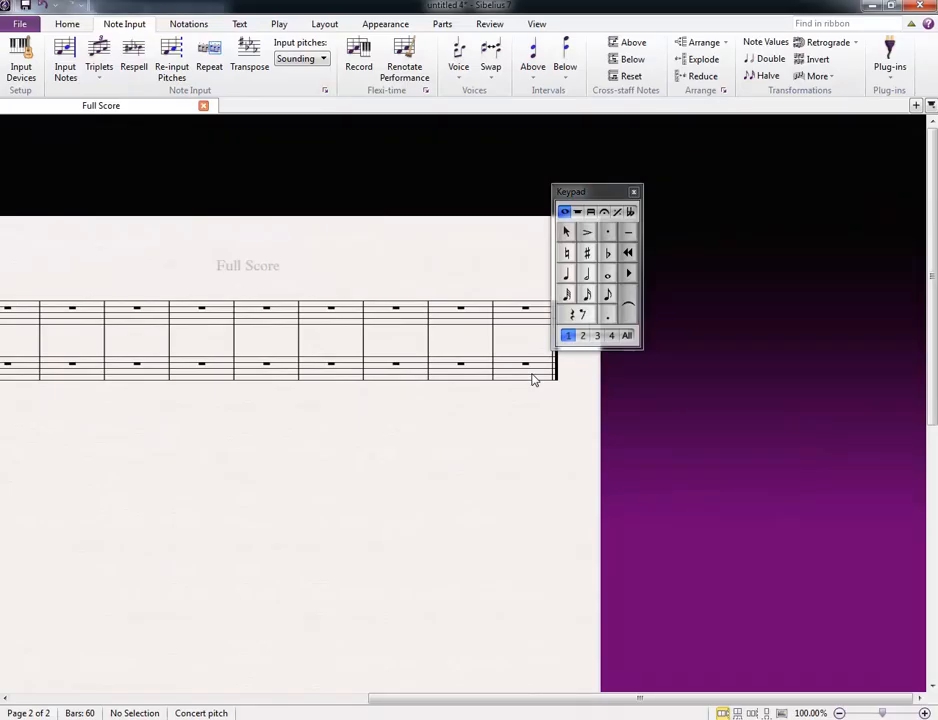
click(529, 376)
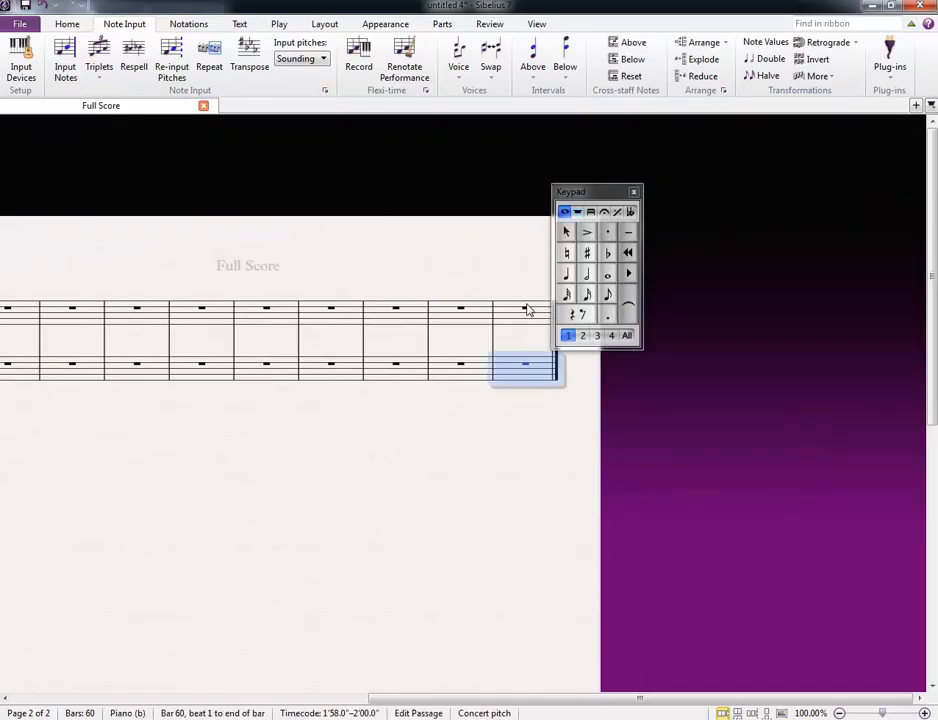
shift+click(535, 316)
drag(272, 511, 785, 490)
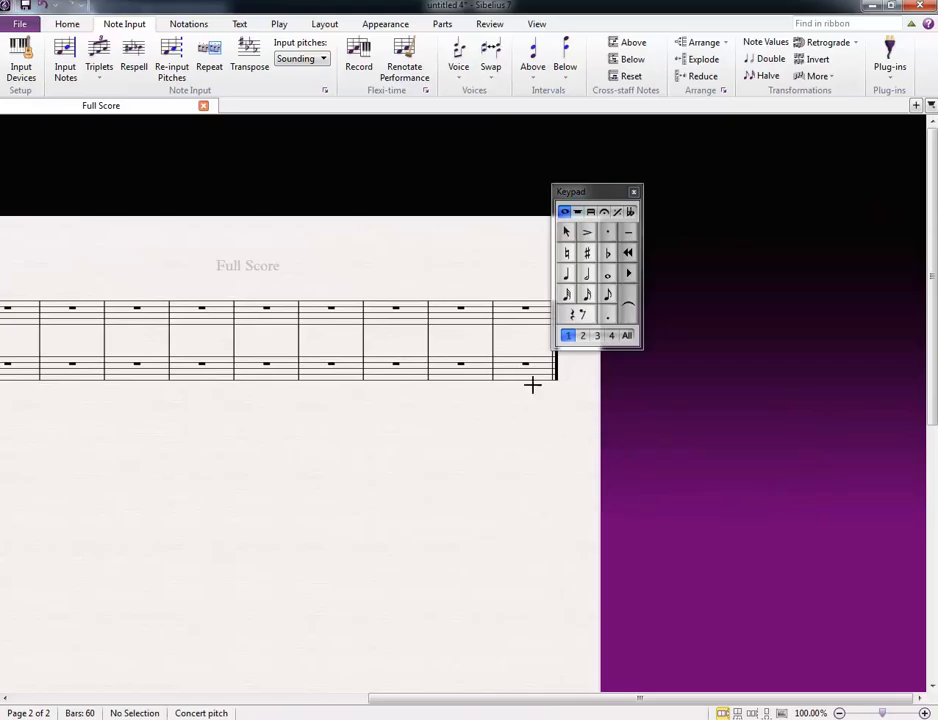
drag(616, 448, 268, 274)
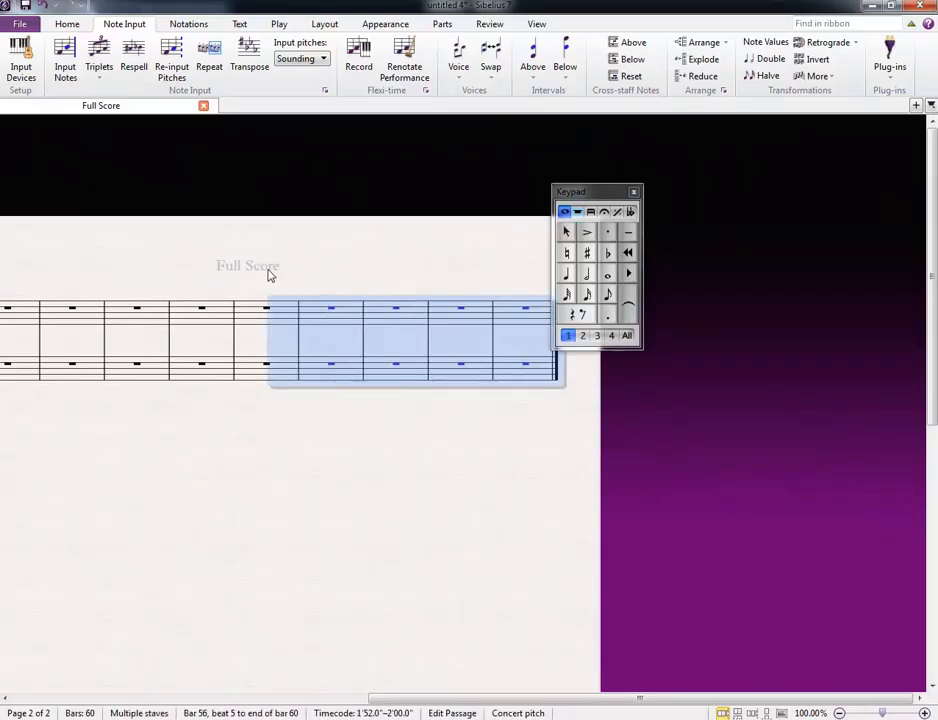
click(535, 370)
shift+click(537, 314)
drag(147, 540, 915, 366)
shift+click(409, 380)
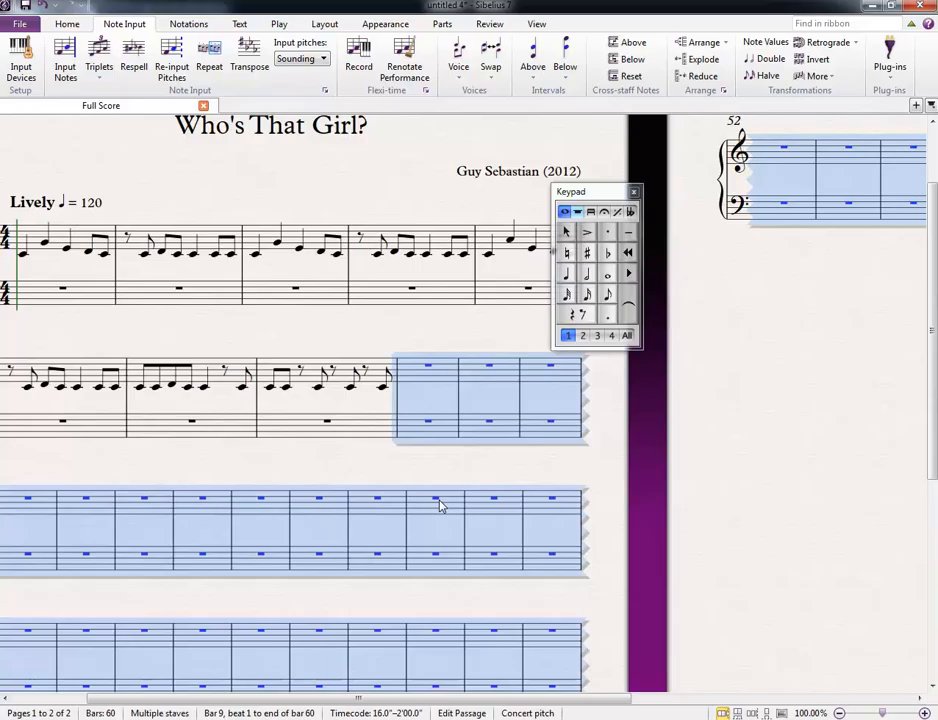
key(ctrl+BackSpace)
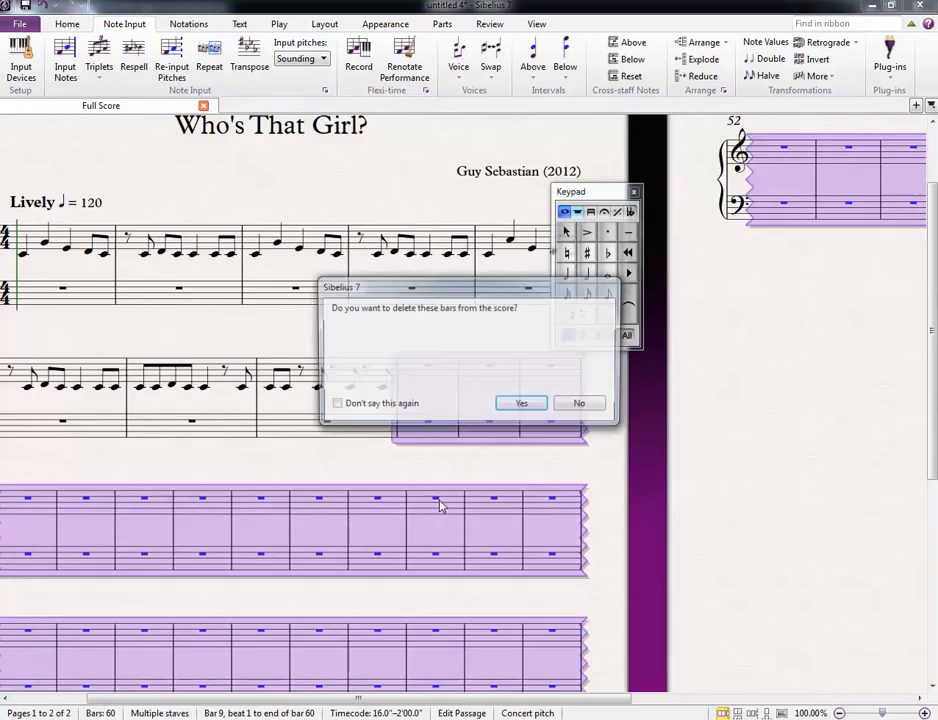
click(521, 404)
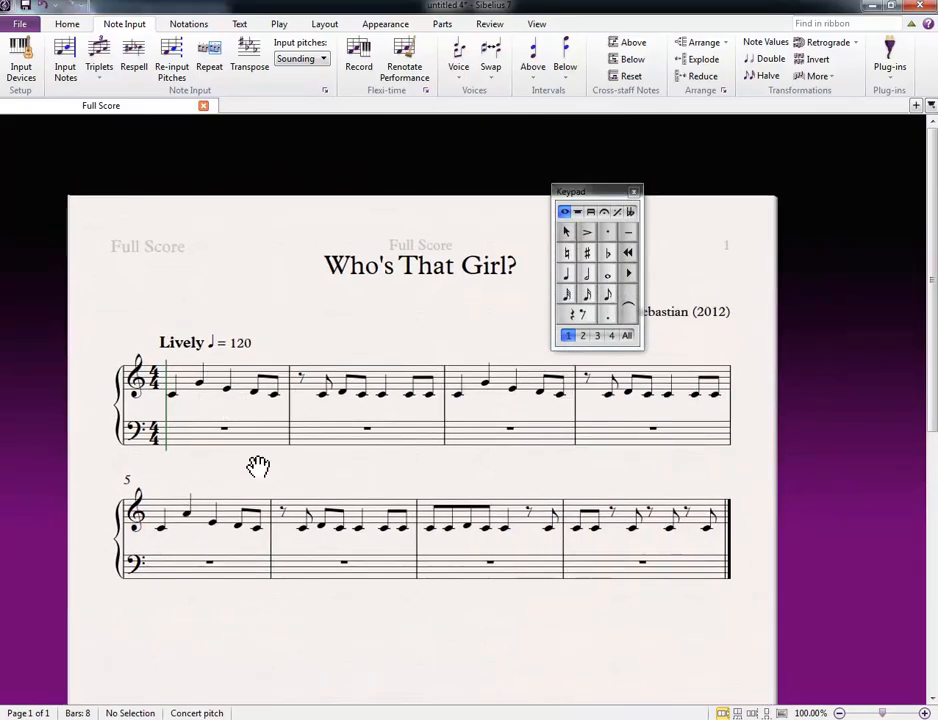
Select the first treble note, examine the bar 1 lyrics of the reference score in Adobe Acrobat, and return to Sibelius
click(172, 403)
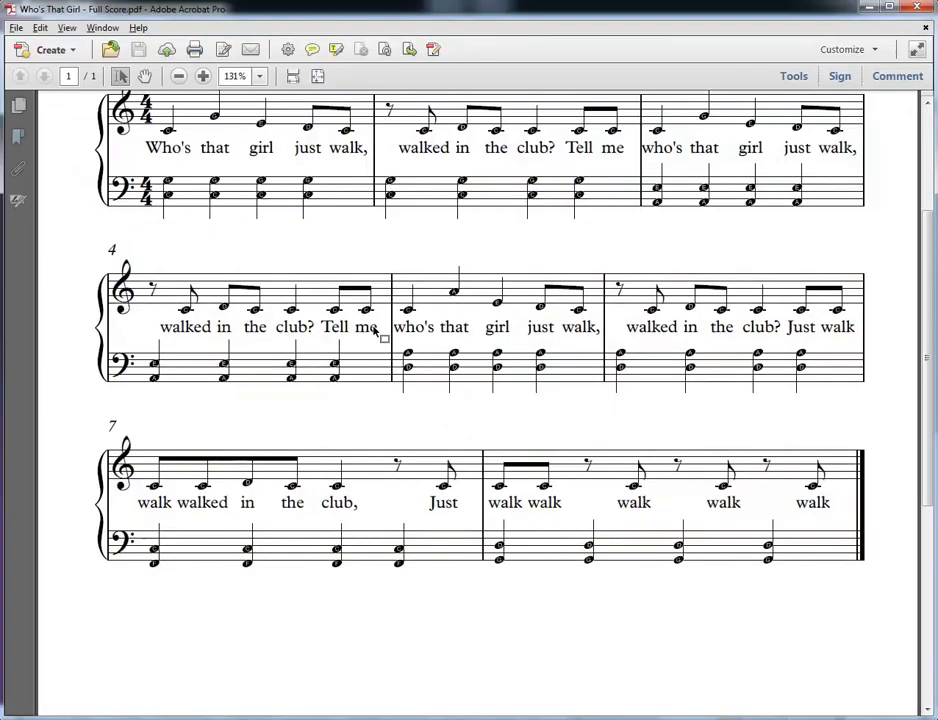
scroll(383, 335, up, 3)
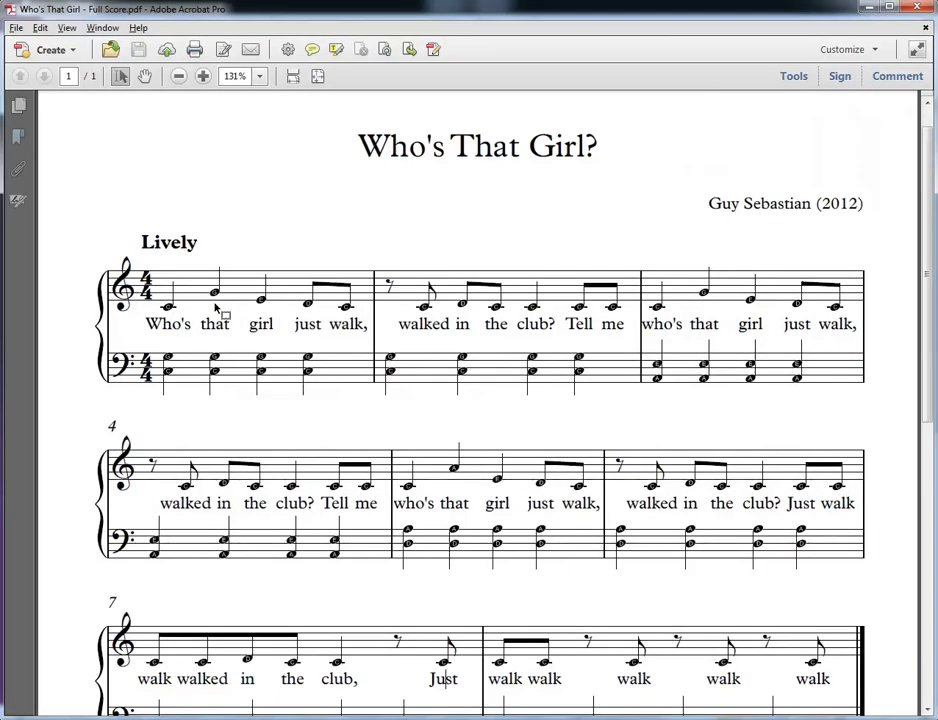
drag(146, 323, 376, 328)
click(385, 335)
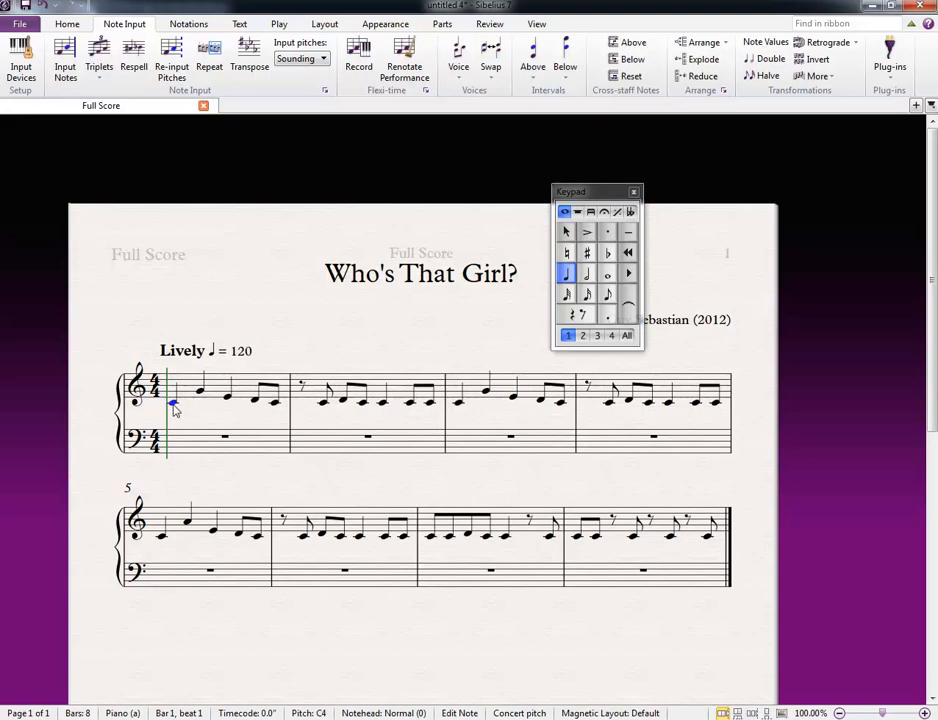
Start Lyrics line 1 on the first treble note and enter "Who's that girl just walk, walked in"
right_click(185, 414)
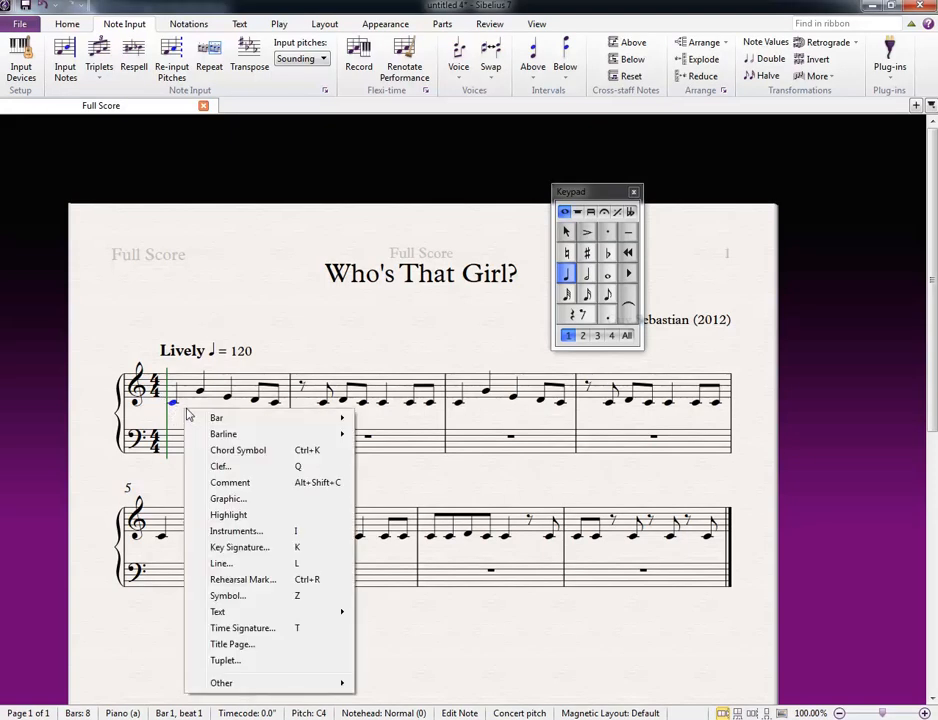
mouse_move(285, 617)
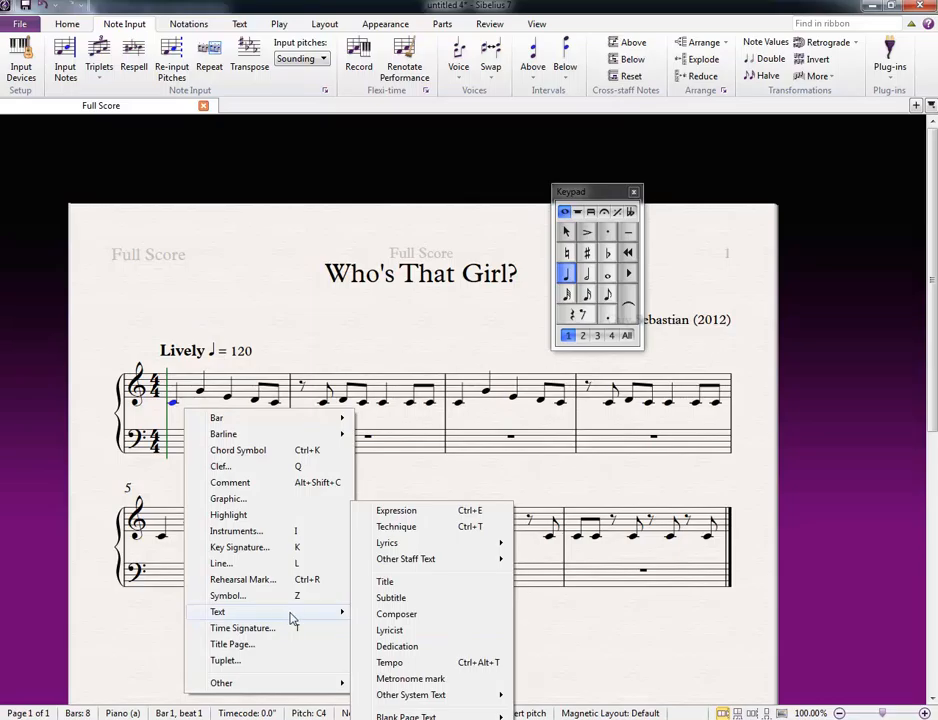
mouse_move(425, 546)
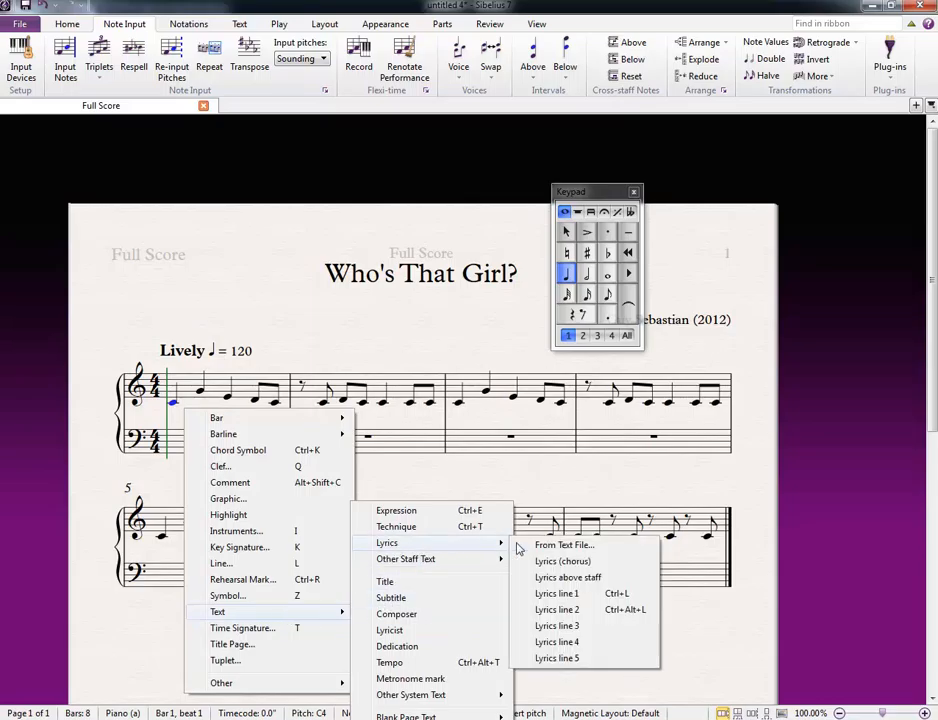
click(561, 593)
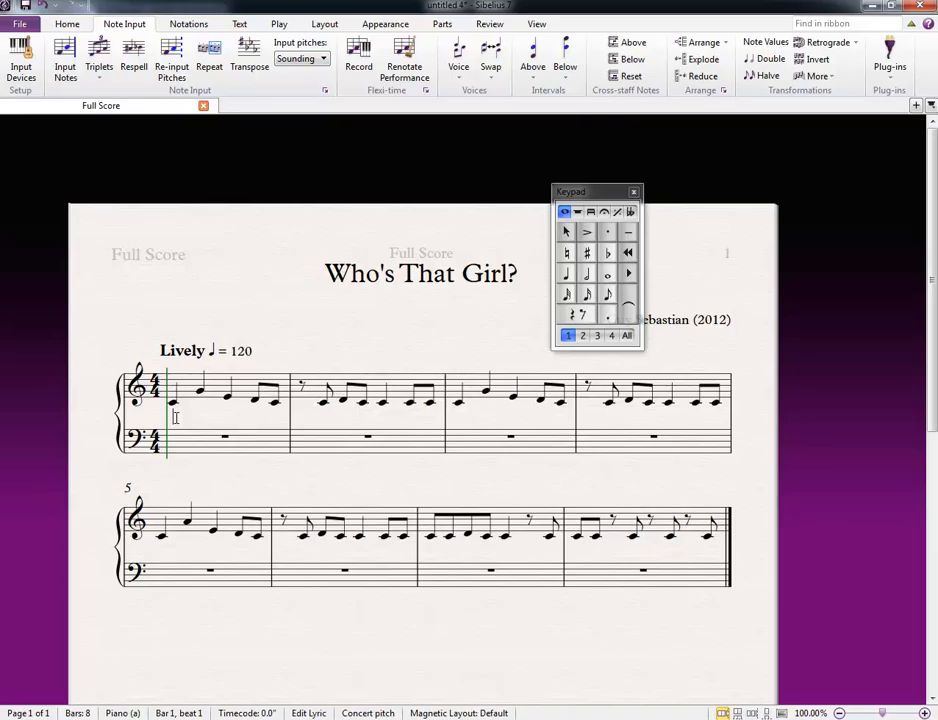
text(ho's that girl)
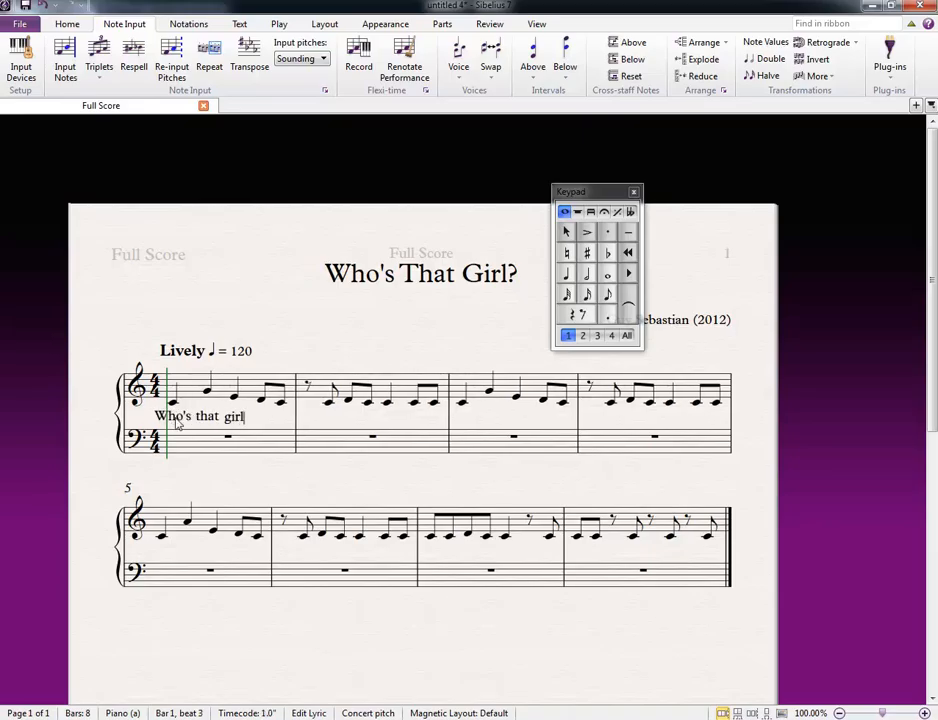
text( just walk, walked in t)
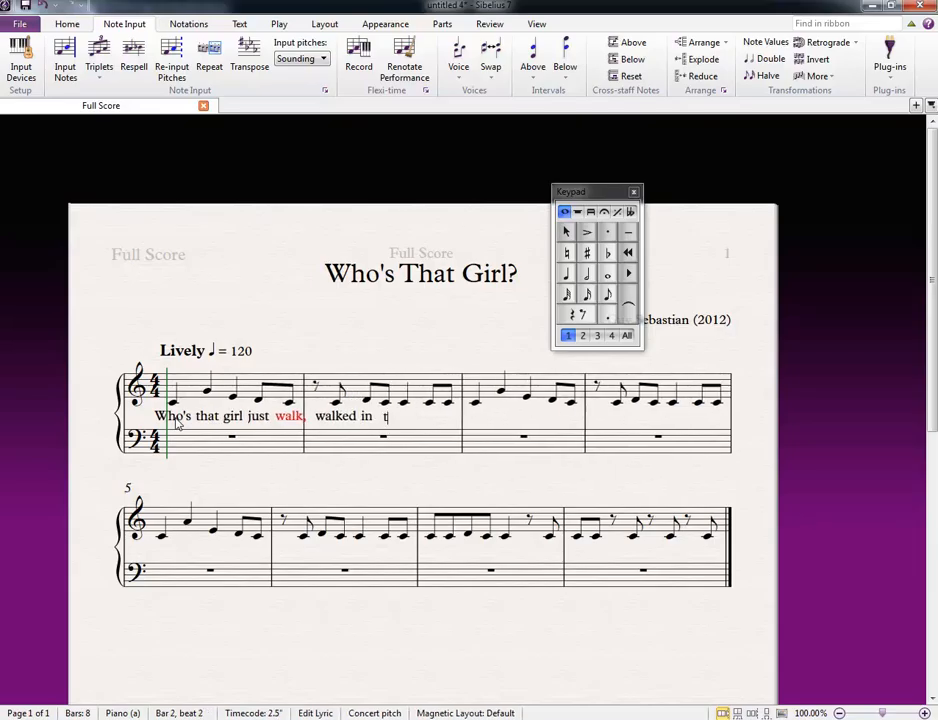
Continue the bar 2 lyrics with "the club? Tell me", retyping them so "the" and "club?" fall on separate notes
text(he club Tell me)
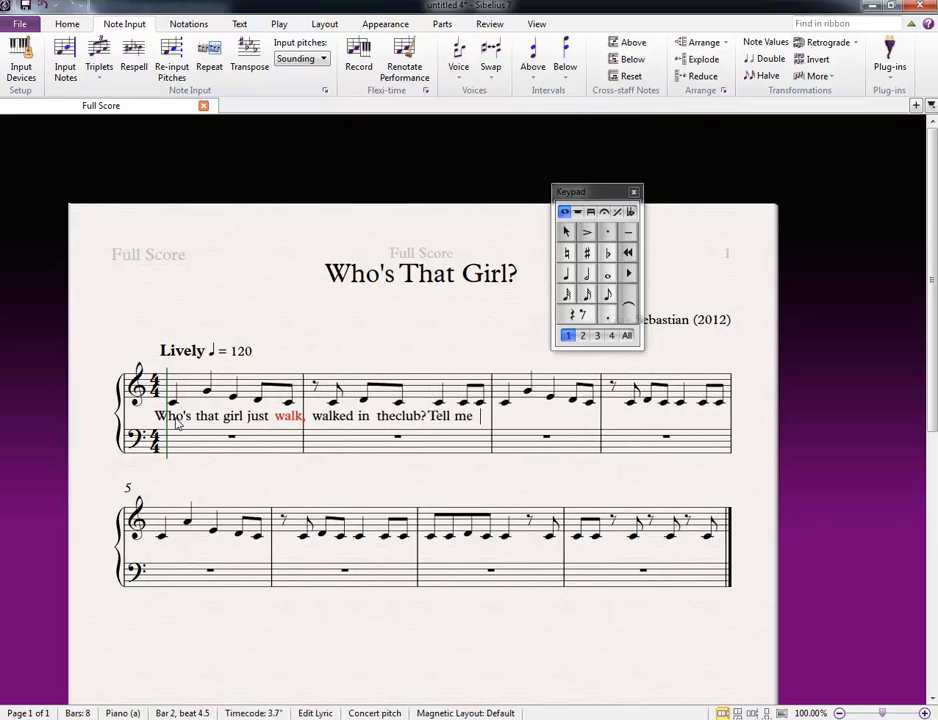
key(BackSpace)
key(BackSpace)
key(BackSpace)
key(BackSpace)
key(BackSpace)
key(BackSpace)
key(BackSpace)
key(BackSpace)
key(BackSpace)
key(BackSpace)
key(BackSpace)
key(BackSpace)
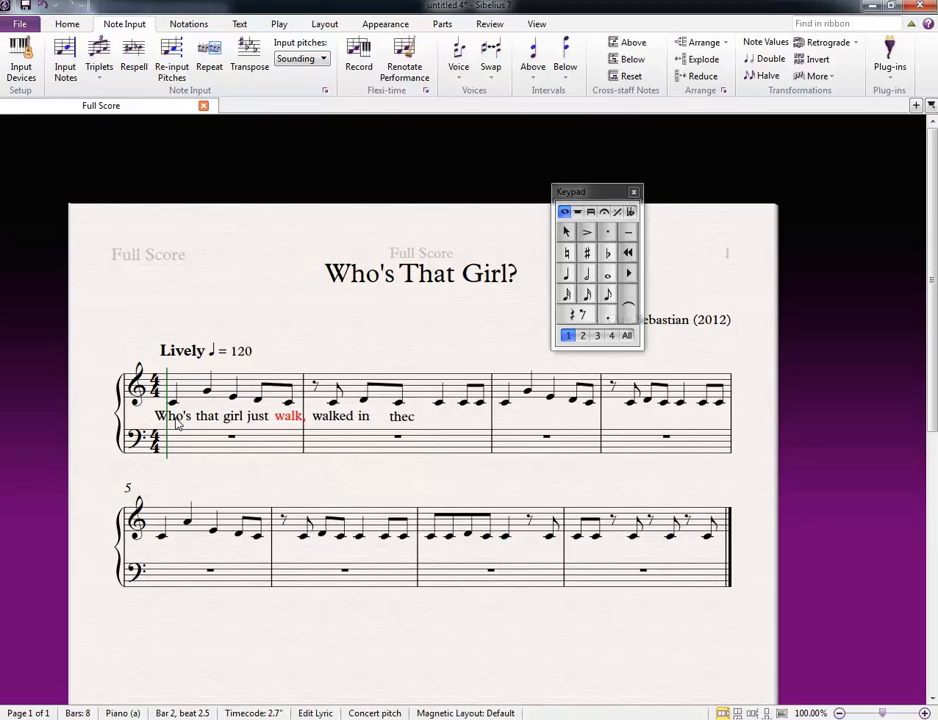
text(club? Tell me)
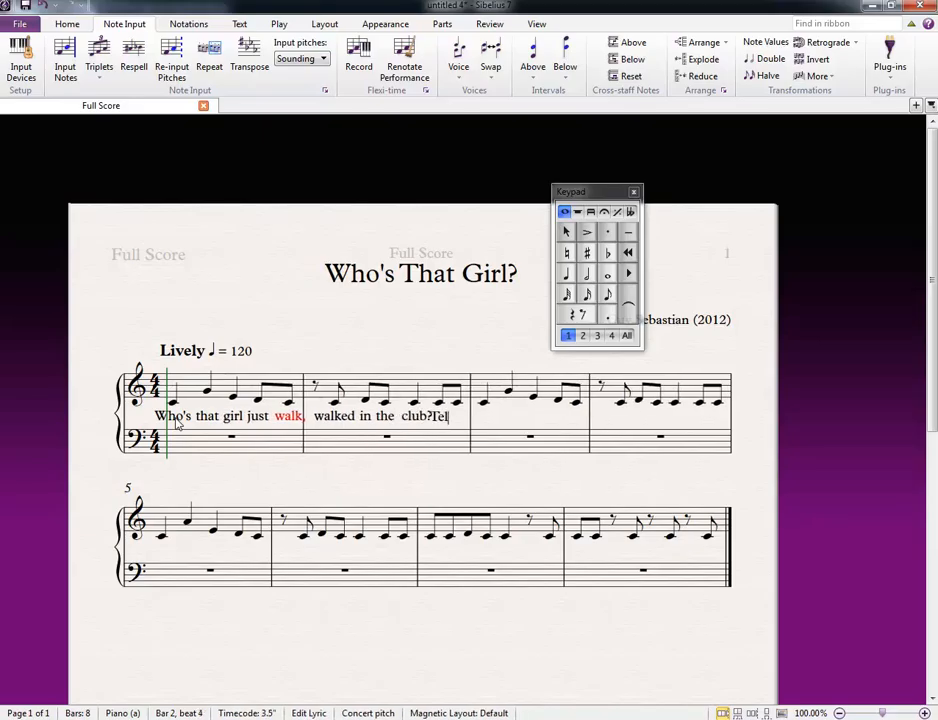
Continue the lyrics through bars 3 to 5 with "who's that girl just walk, walked in the club? Tell me who's that girl"
text( wo)
text(who)
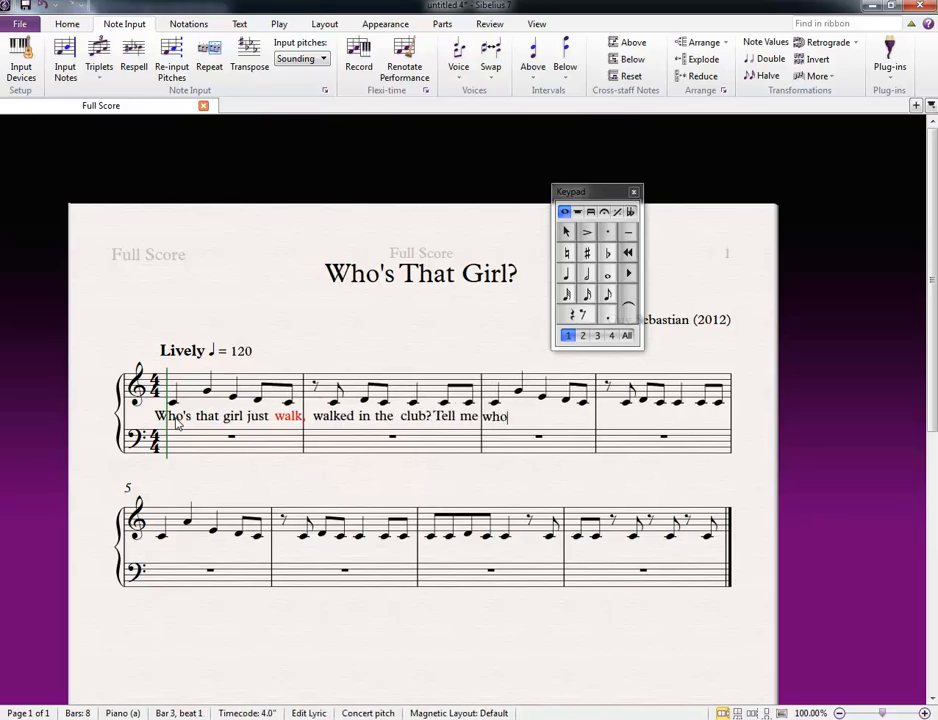
text('s that girl just walk, walked in the )
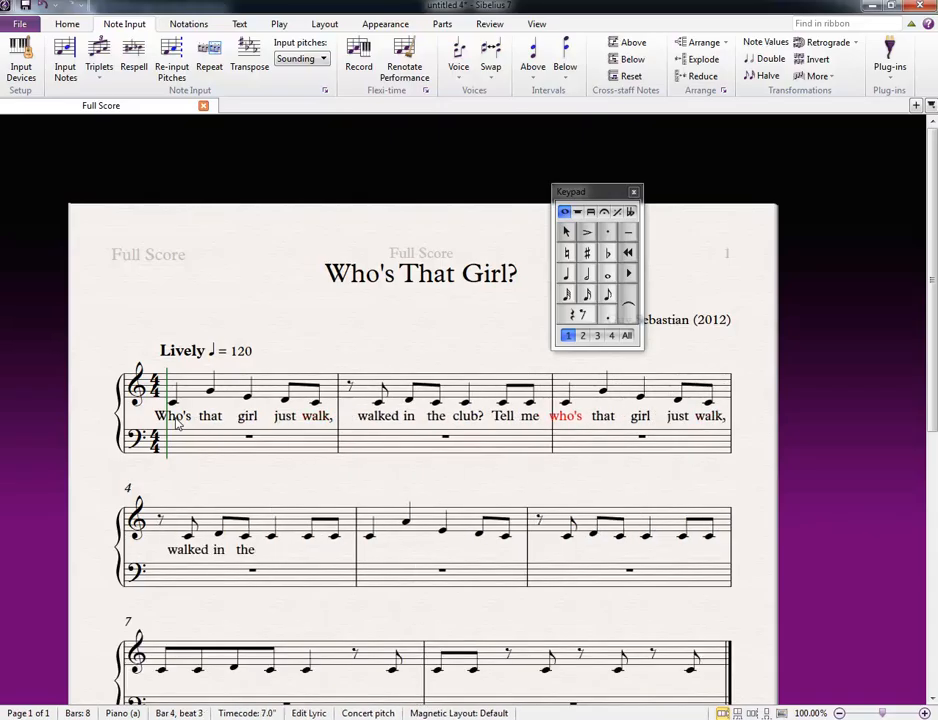
text(club? Te)
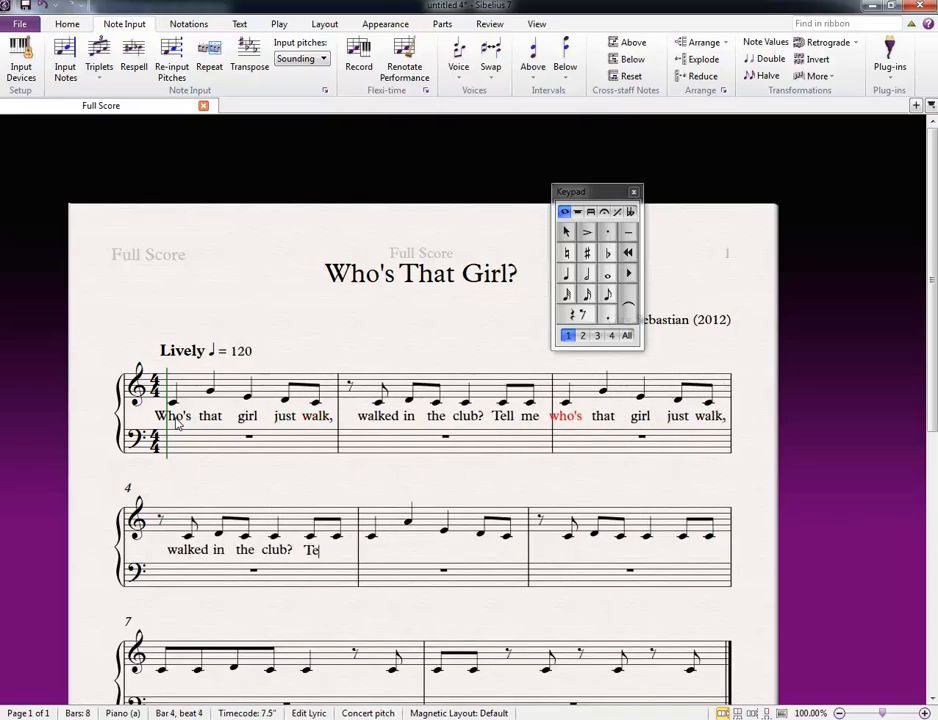
text(ll me who's that girl)
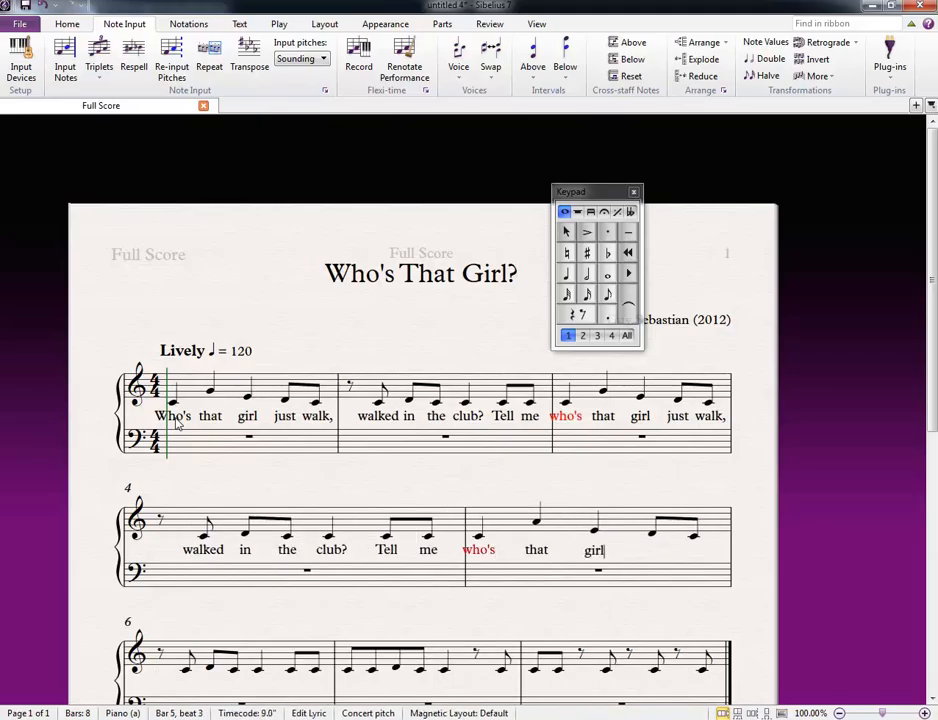
Continue the treble lyrics from bar 5 with "just walk, walked in teh club? Just walk walk walked"
text( just walk, walked in teh c)
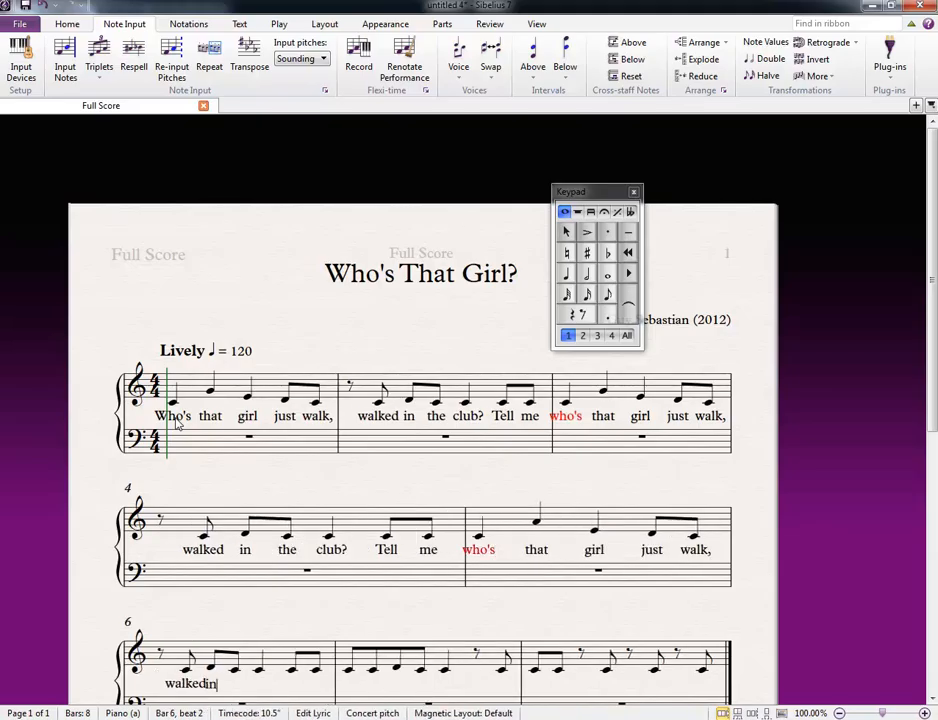
text(lu)
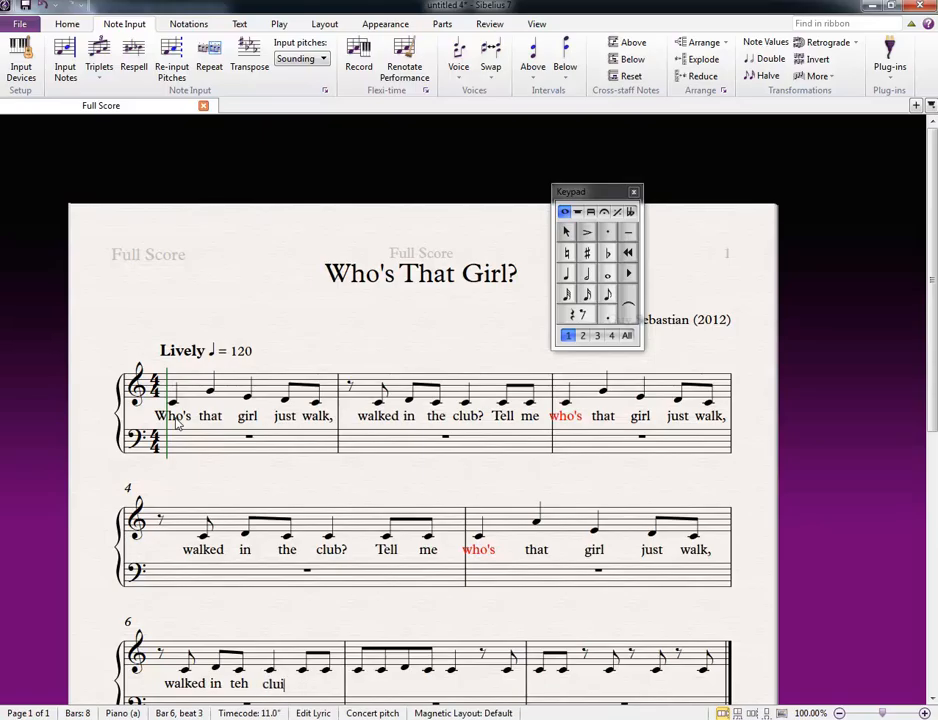
text(b? Just walk walk walked)
Finish the treble lyrics through bar 8 with "in the club, Just walk walk walk walk walk"
text( in theclub)
text(,)
text( Jus)
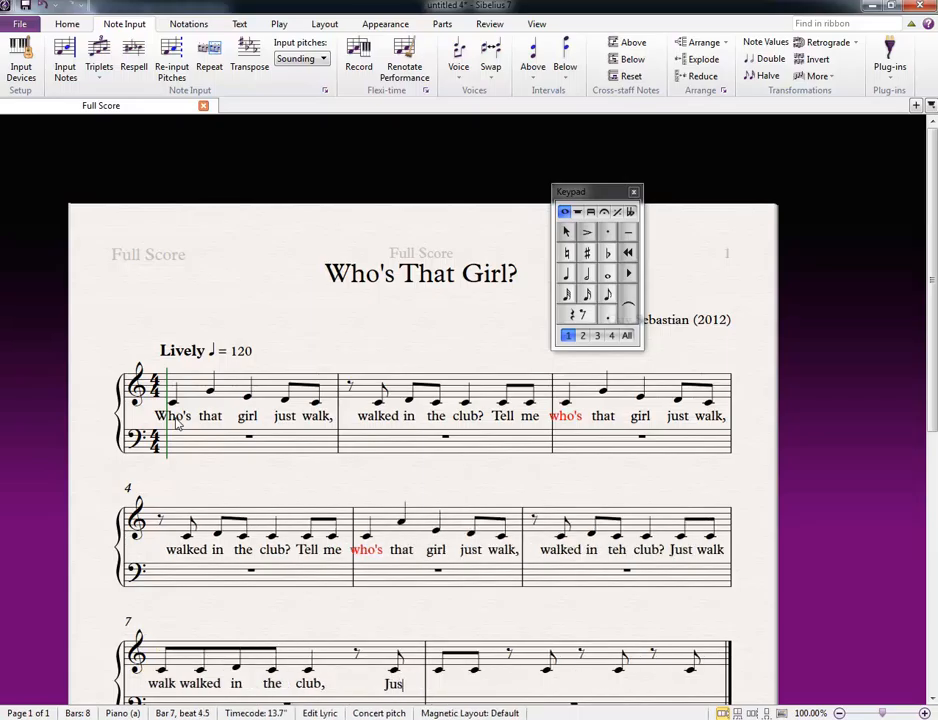
text(t walk walk walk walk walk)
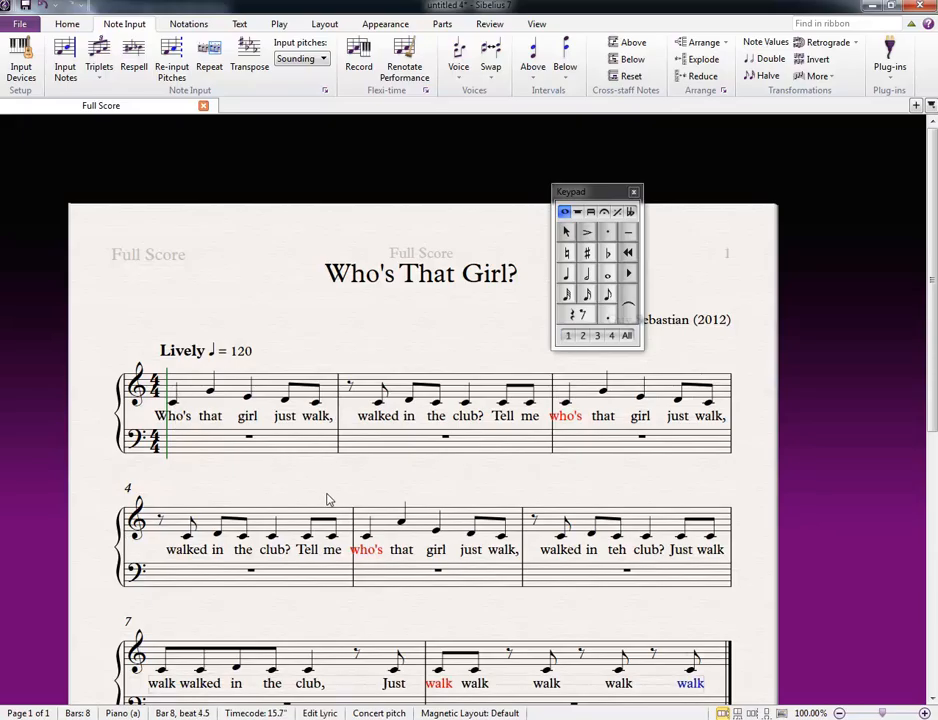
Move the Keypad clear of the score and correct the misspelled bar 6 lyric to "the"
drag(328, 499, 350, 400)
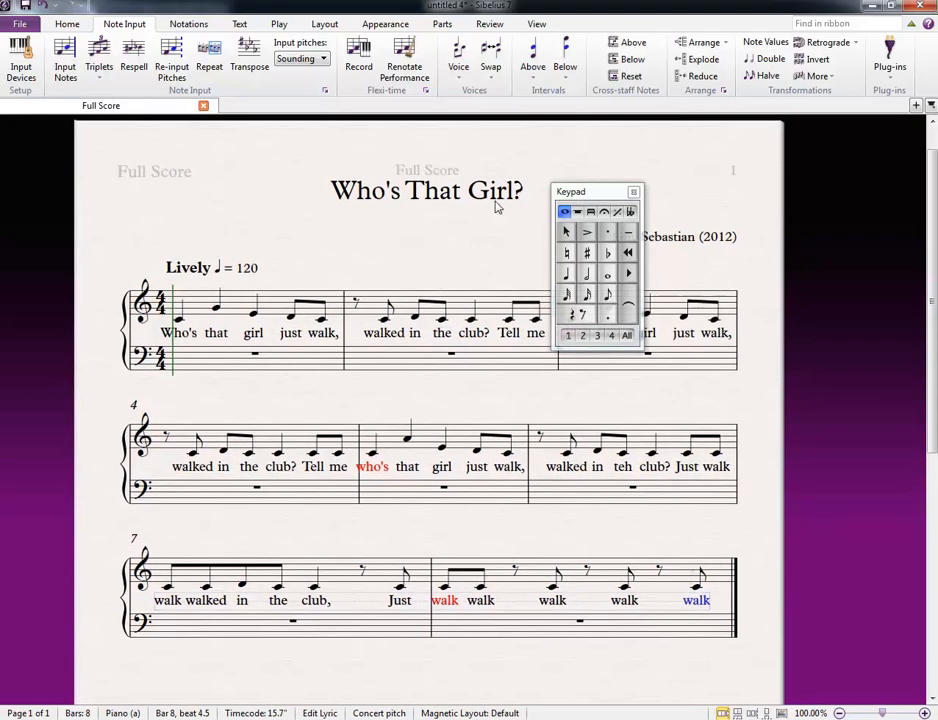
drag(607, 195, 844, 473)
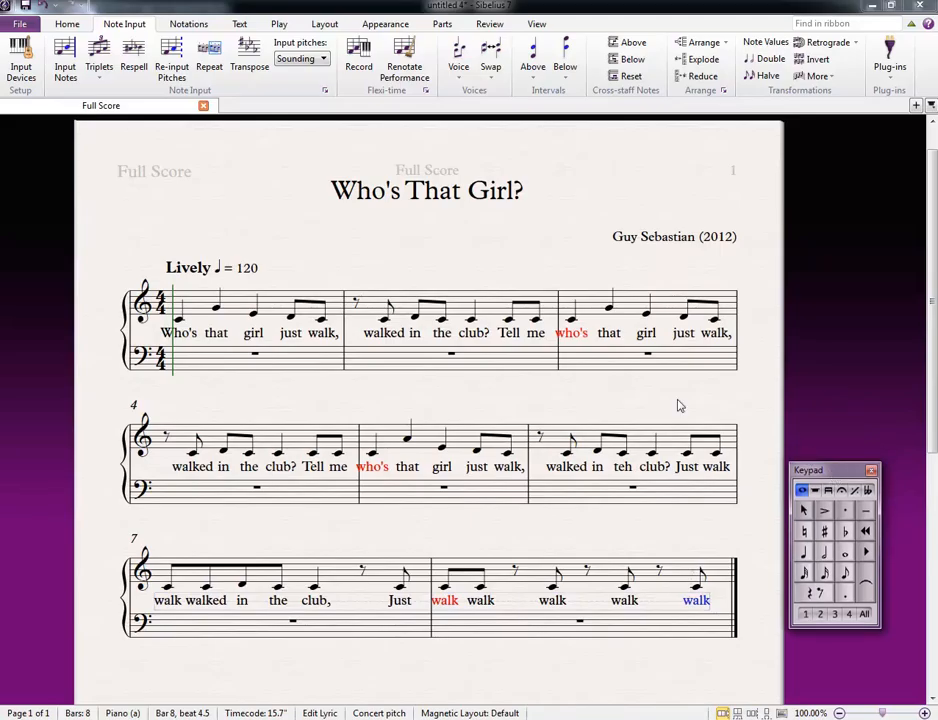
double_click(626, 466)
text(he)
drag(512, 538, 518, 513)
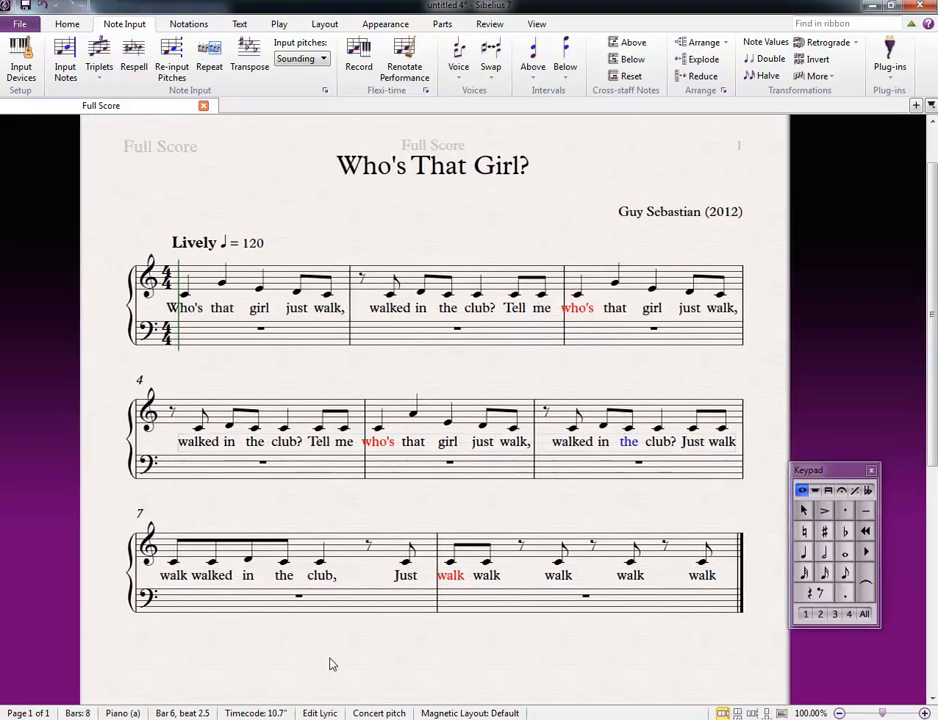
click(330, 664)
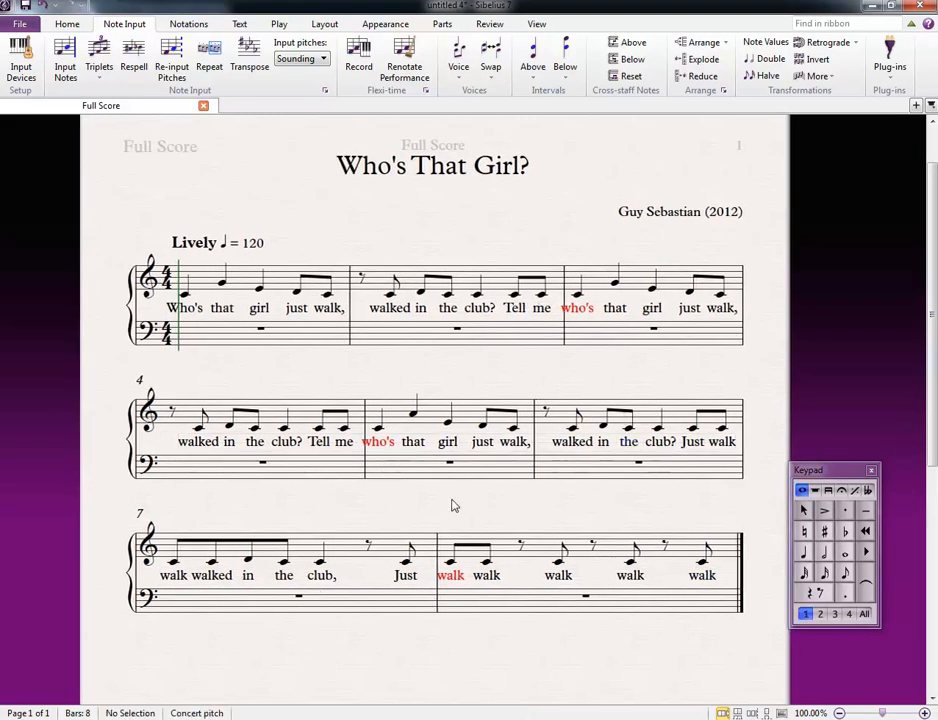
Nudge the red first-beat lyrics in bars 3, 5 and 8 slightly to the right, clear of the barlines
double_click(581, 312)
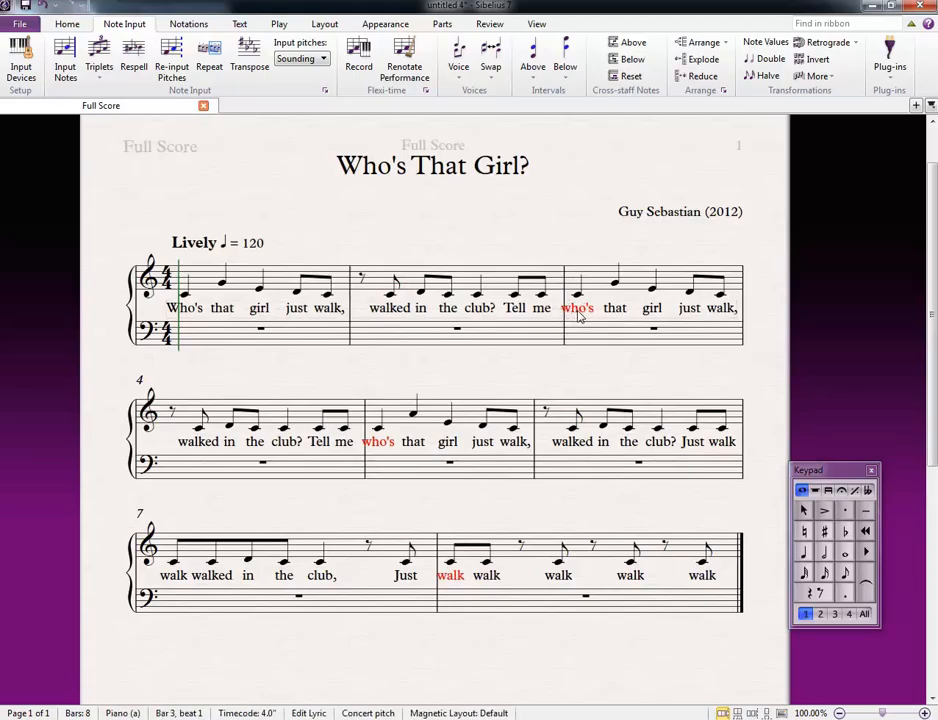
key(Escape)
click(383, 445)
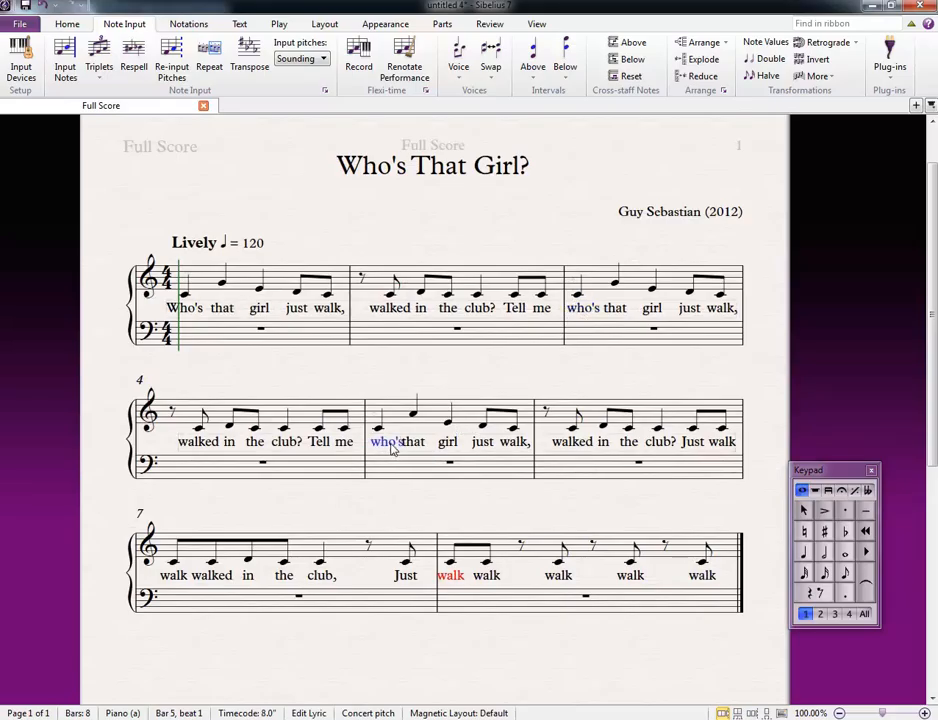
key(Escape)
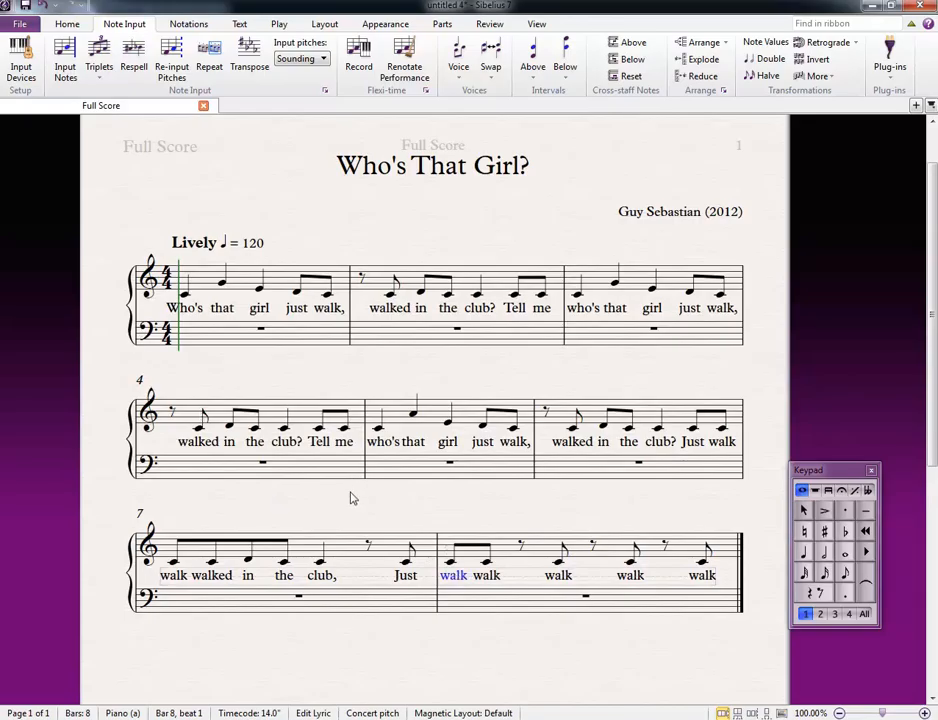
key(Escape)
Enter the ascending quarter notes A, C, E and G in bar 1 of the bass staff
drag(318, 194, 352, 160)
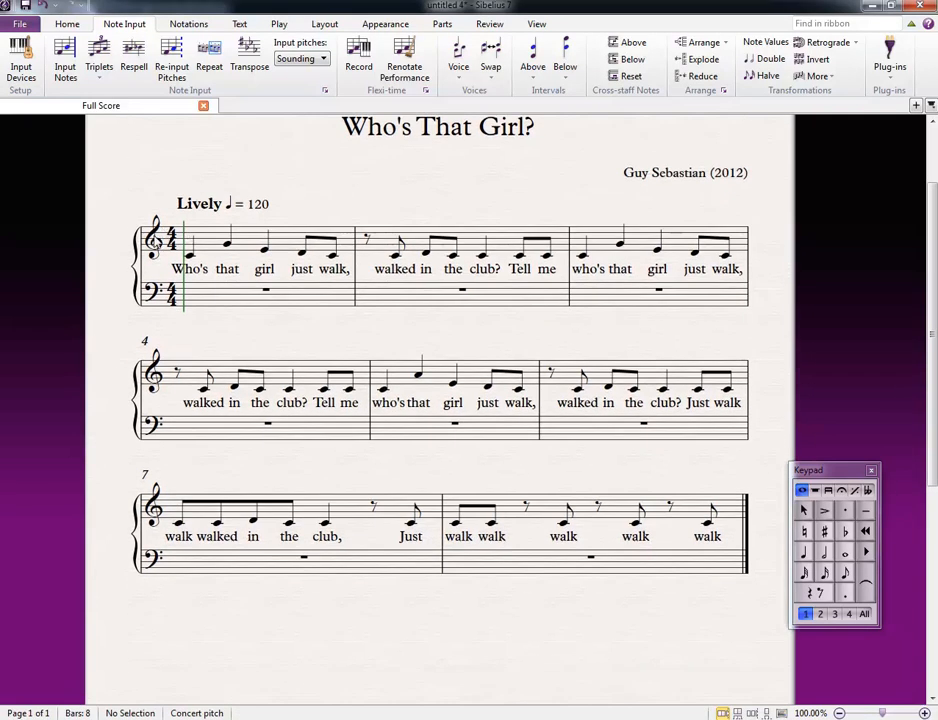
click(213, 300)
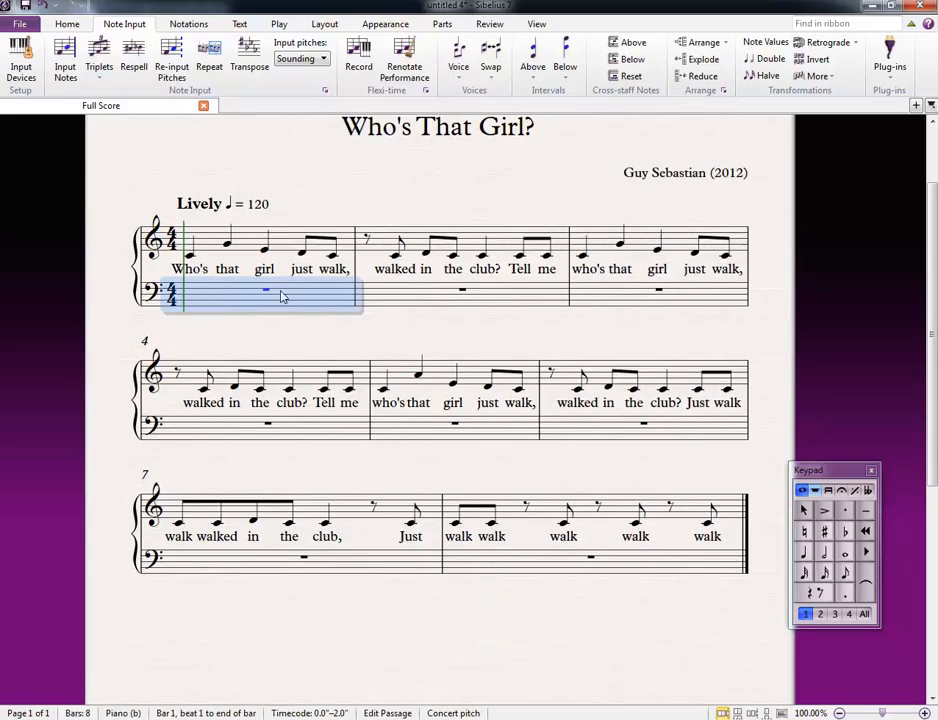
click(220, 329)
click(208, 298)
click(205, 250)
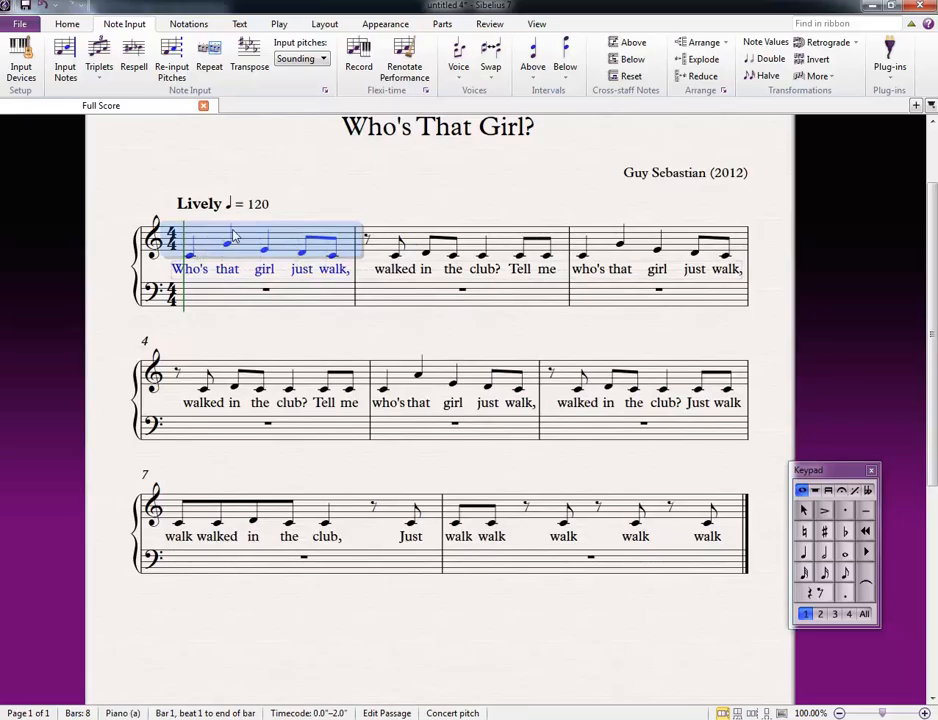
click(210, 295)
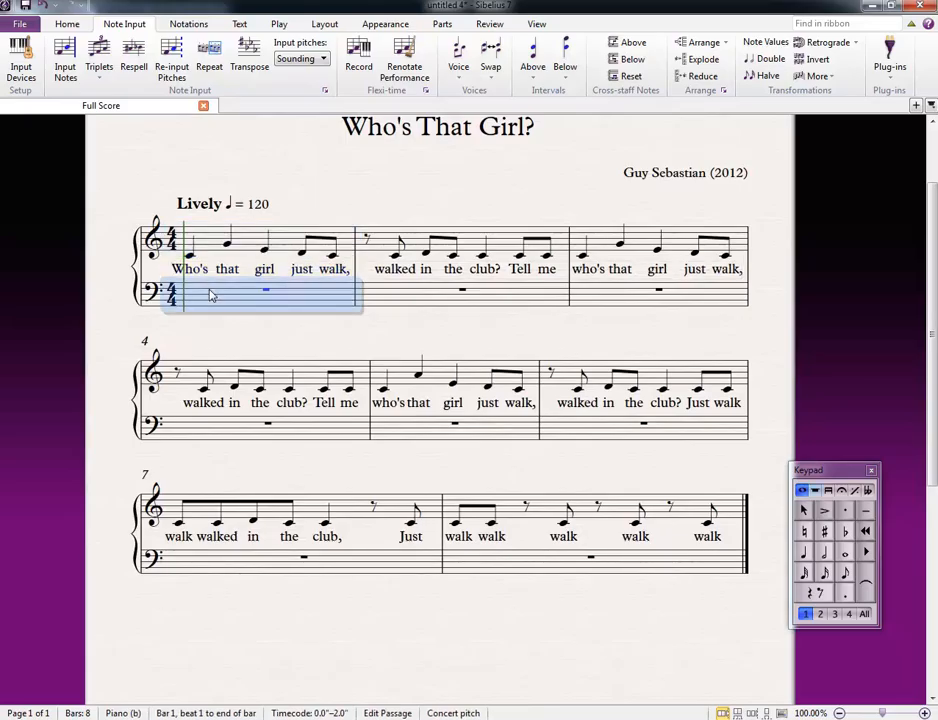
key(n)
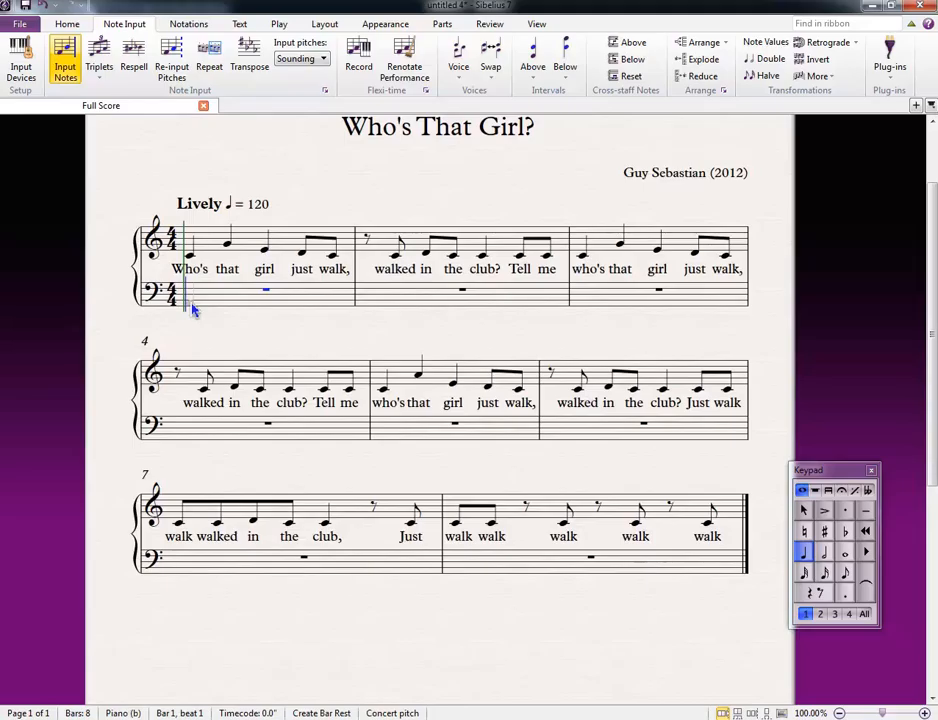
click(191, 303)
click(227, 297)
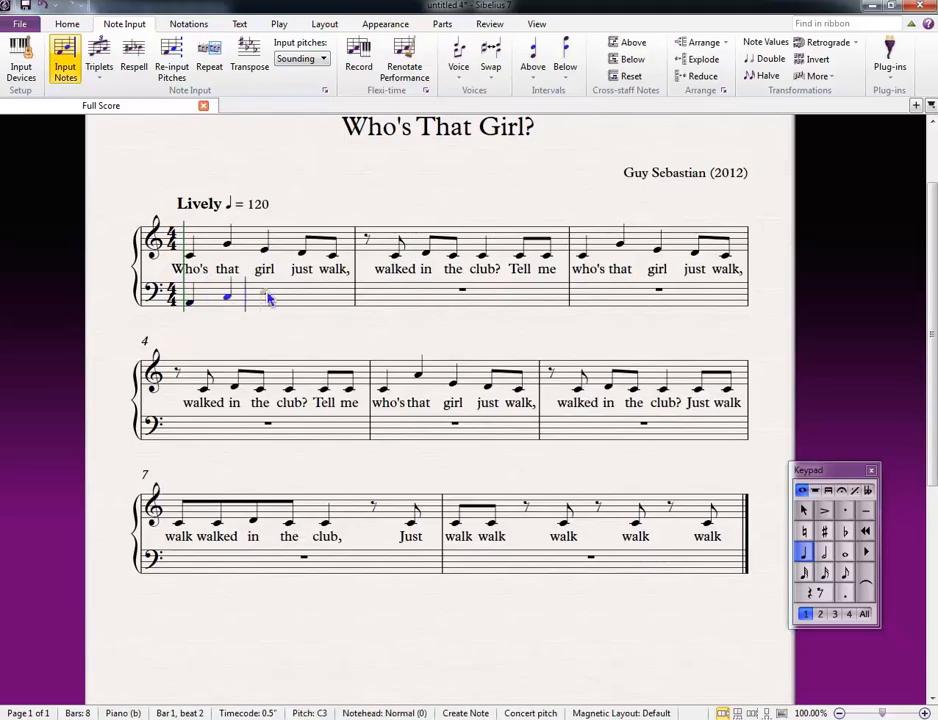
click(265, 292)
click(300, 289)
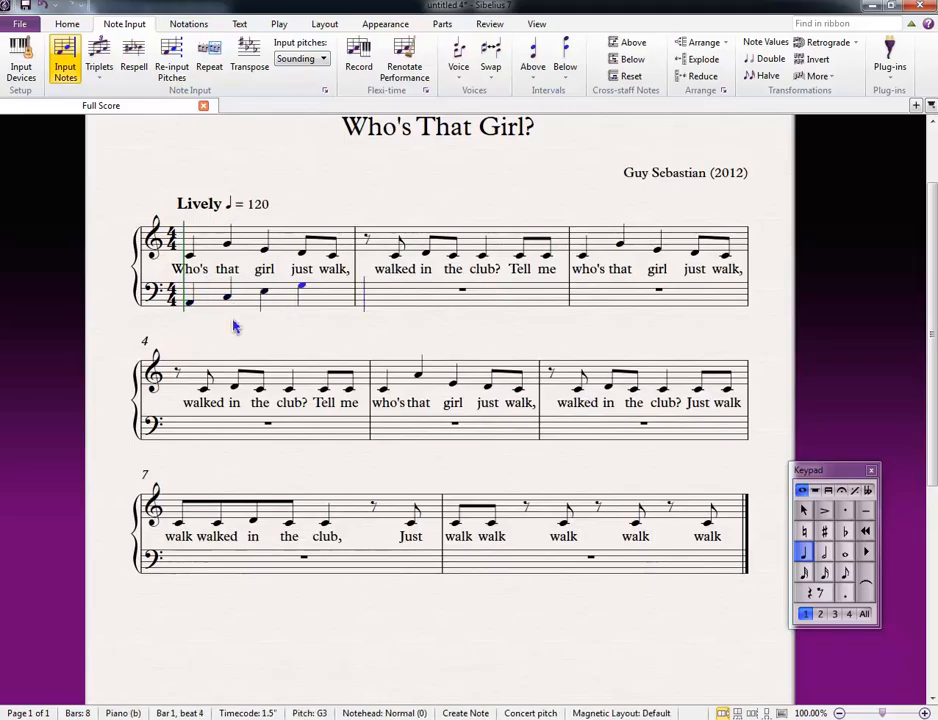
Add the lyrics "All Cows Eat Grass" beneath the four bass notes of bar 1
key(Escape)
click(190, 303)
key(ctrl+l)
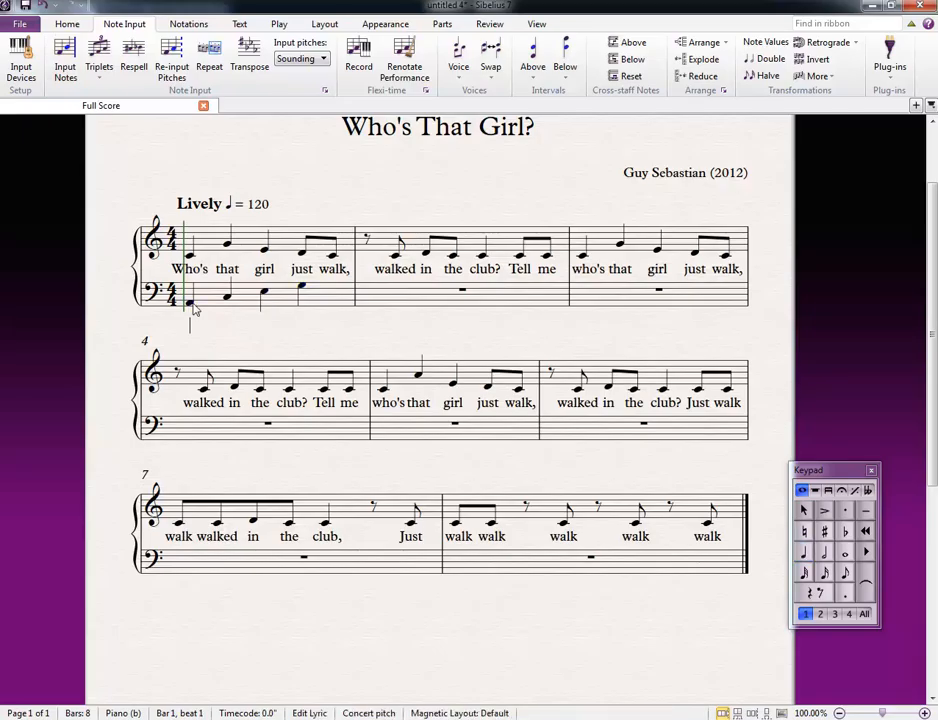
text(All Cows Eat)
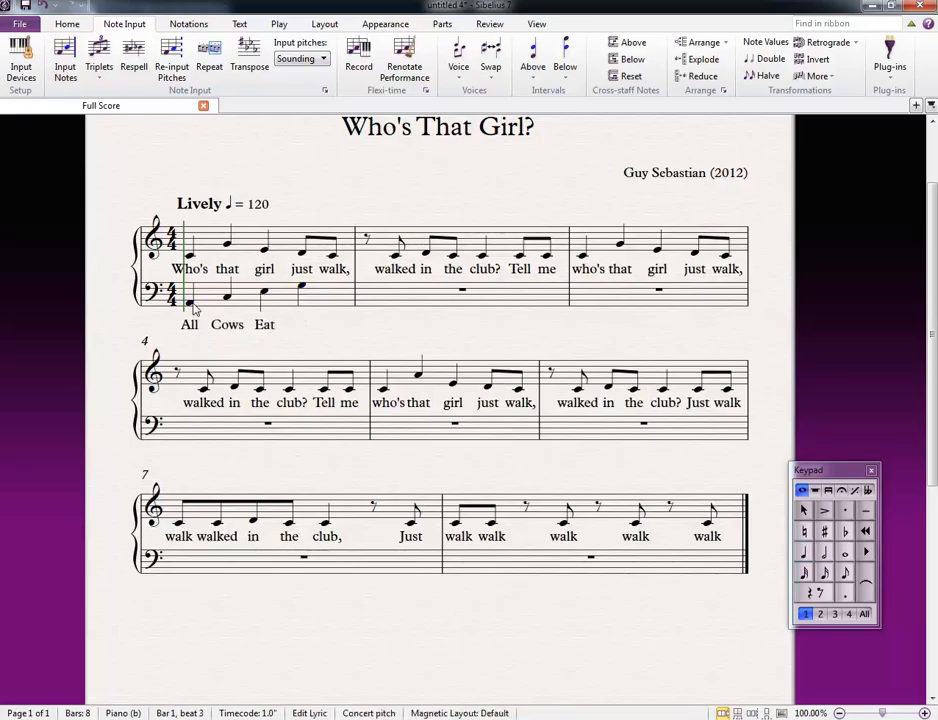
text( Grass)
key(Escape)
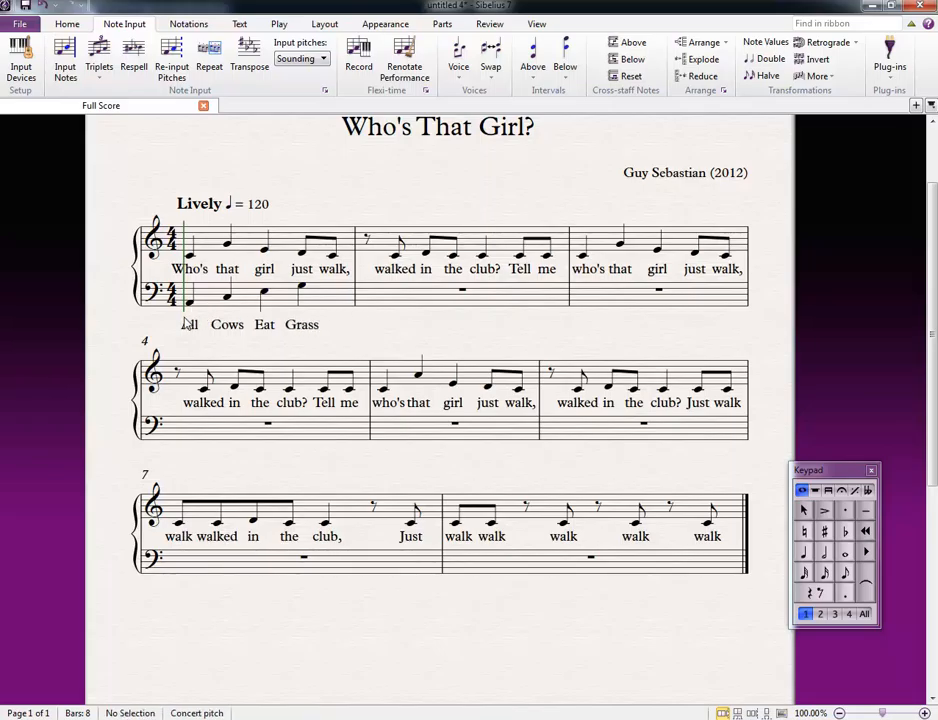
Delete the bass notes and their lyrics from bar 1
click(348, 298)
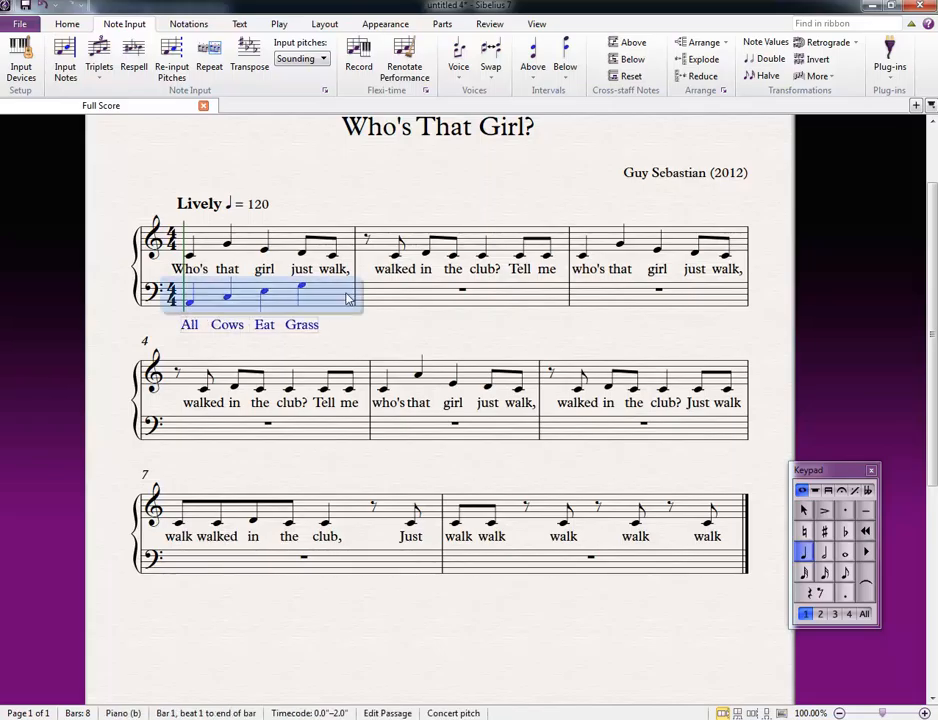
key(Delete)
key(Escape)
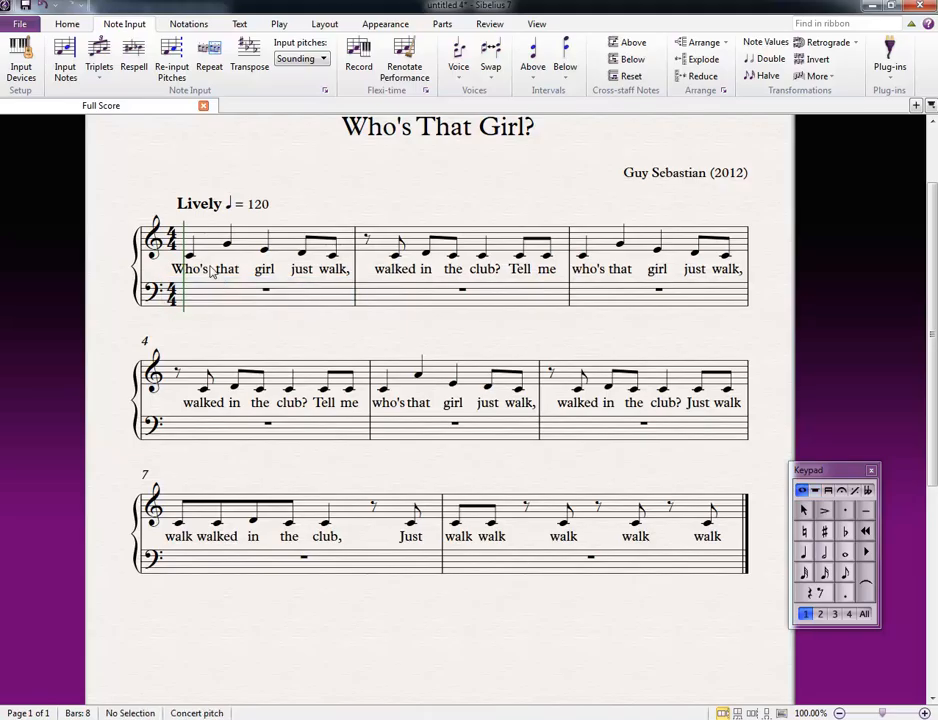
Enter quarter-note chords of C3 and G3 on beats 1 to 3 of bar 1 in the bass staff
drag(208, 320, 220, 322)
click(214, 304)
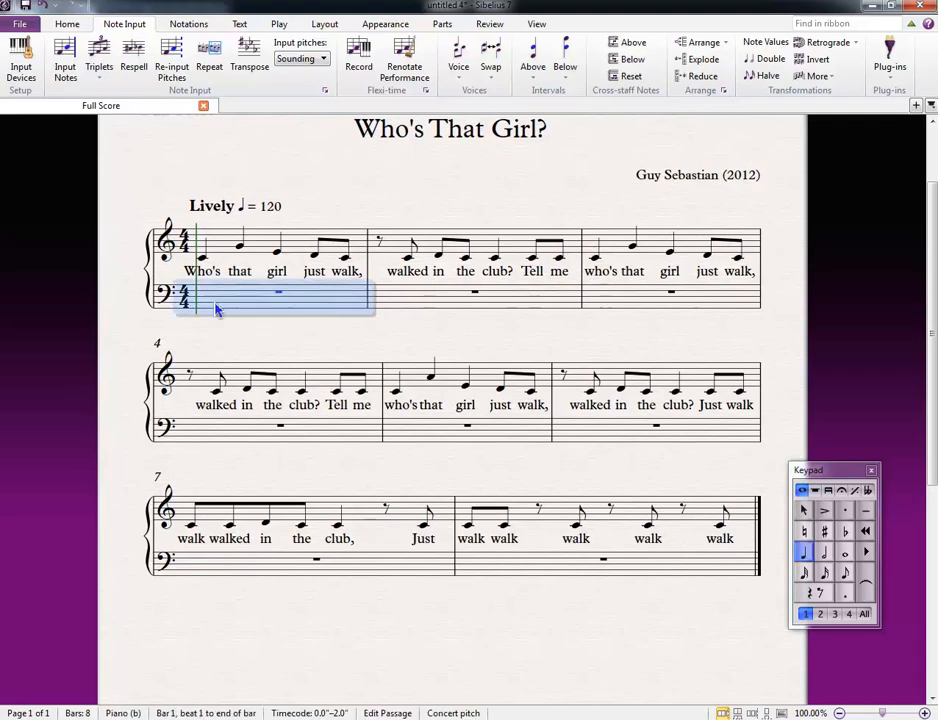
key(n)
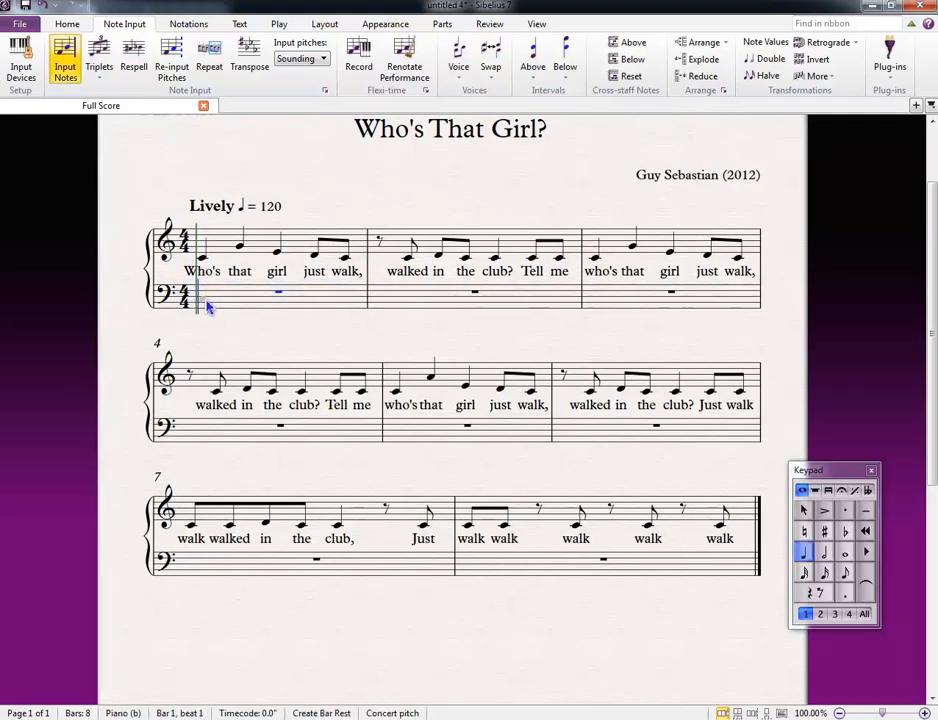
click(206, 300)
click(204, 288)
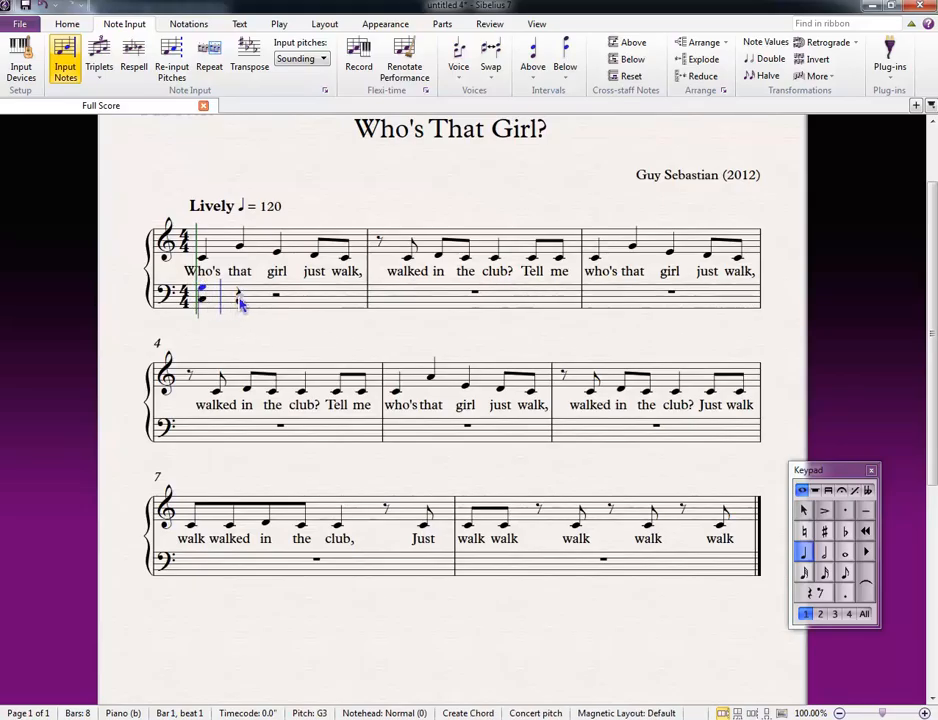
click(240, 300)
click(240, 289)
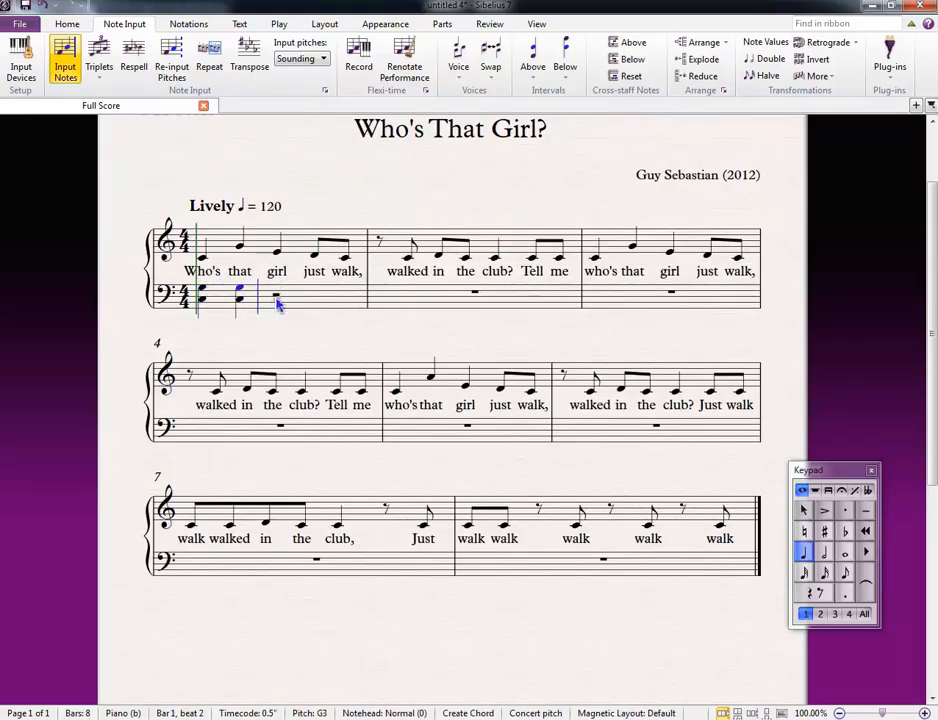
click(279, 299)
click(278, 289)
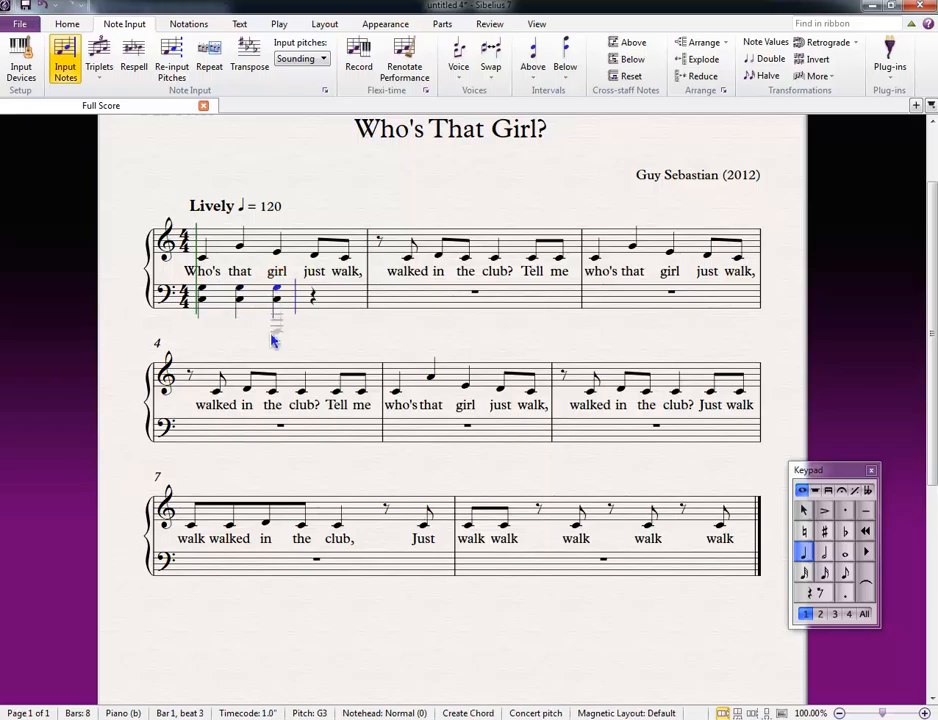
key(Escape)
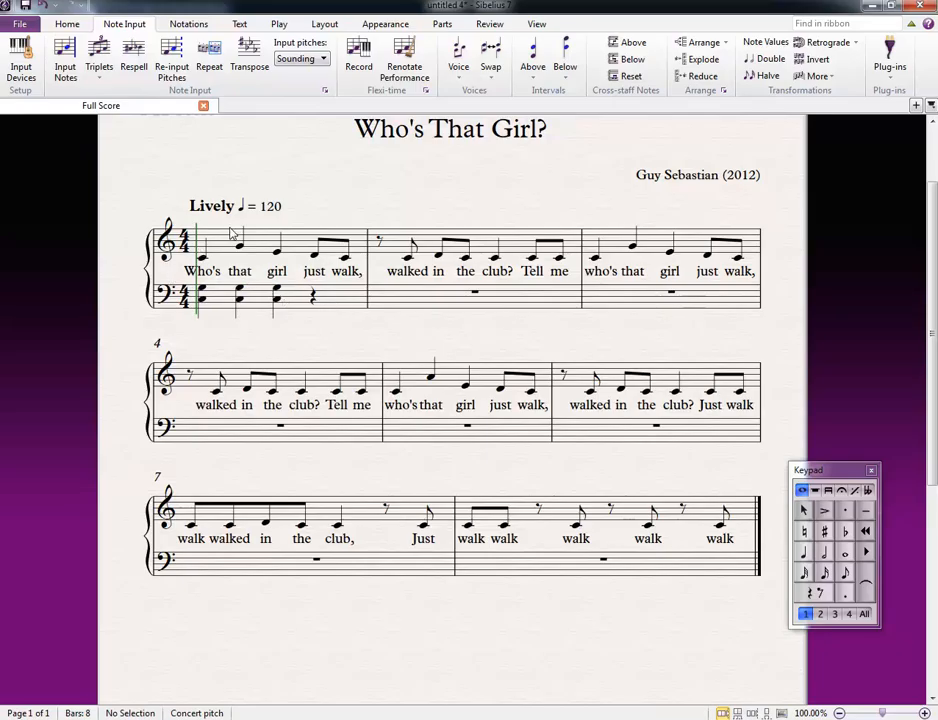
Copy the first bass chord of bar 1 onto beat 4 of the same bar
click(202, 286)
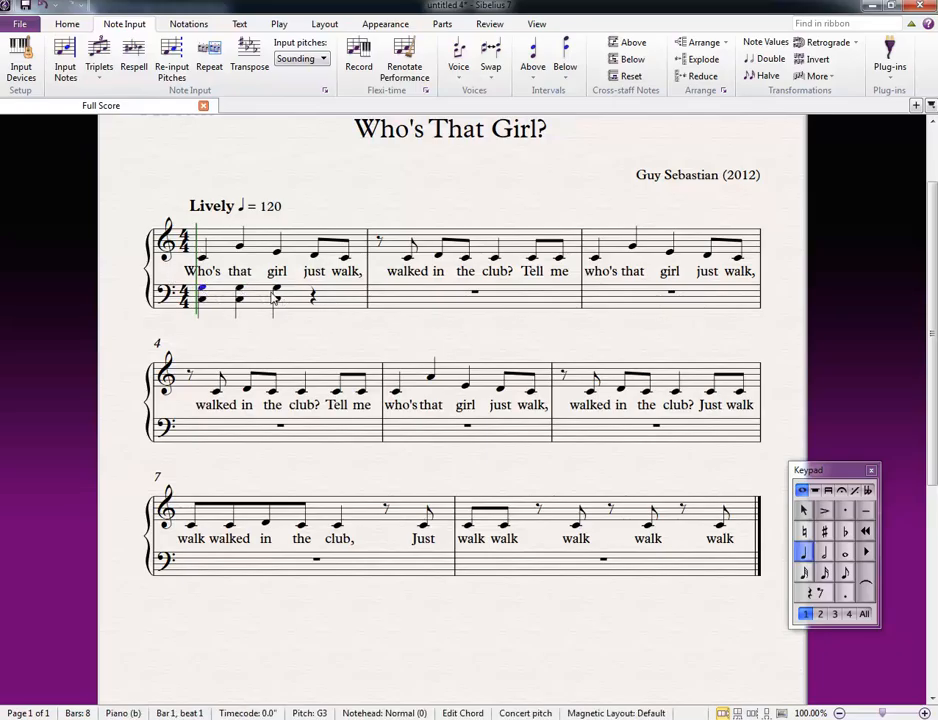
shift+click(203, 300)
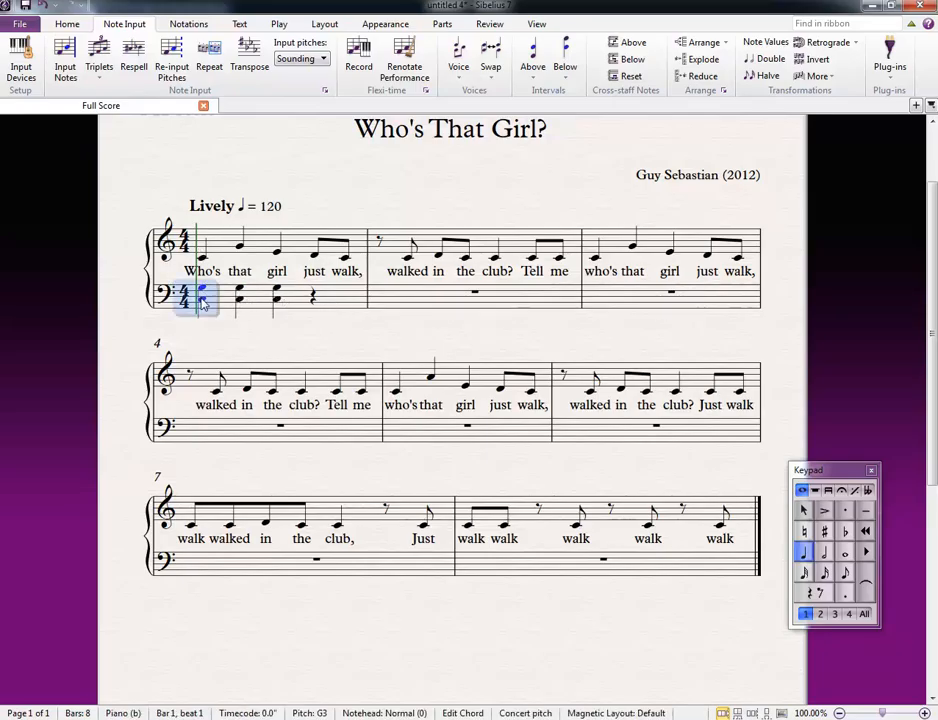
click(315, 298)
key(ctrl+v)
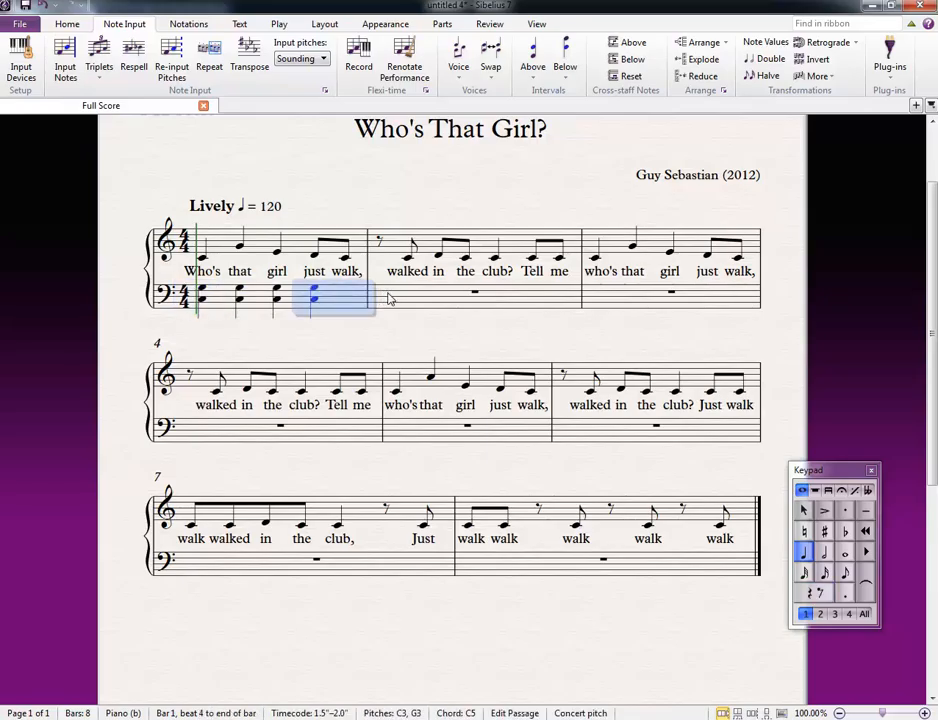
Copy the whole bar 1 of bass chords into bars 2 and 3 of the bass staff
click(394, 300)
click(337, 306)
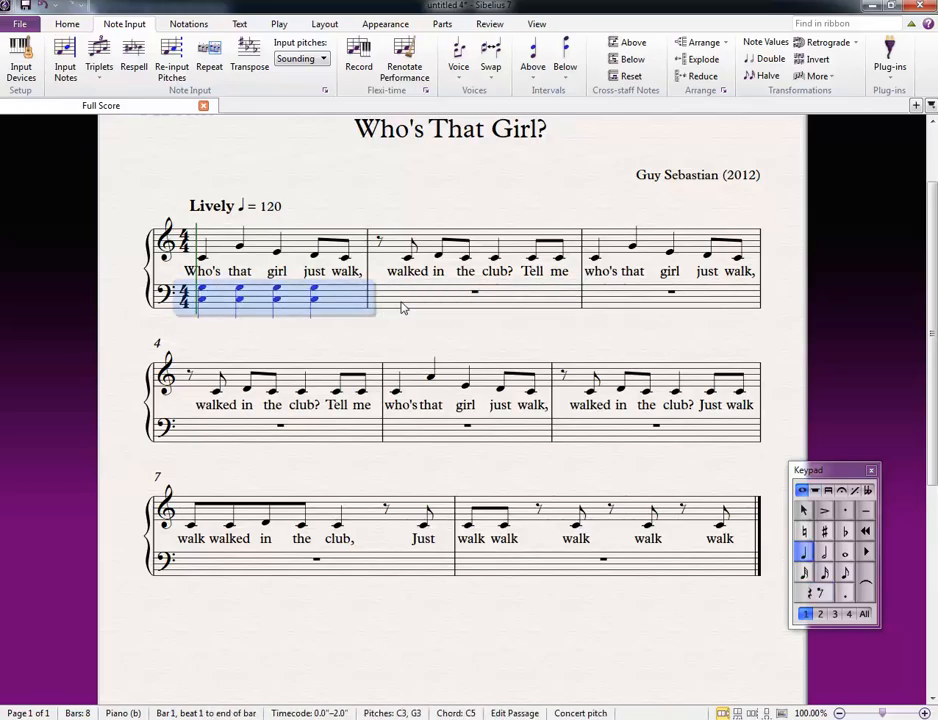
click(649, 210)
click(437, 298)
key(ctrl+v)
drag(607, 335, 557, 343)
click(562, 312)
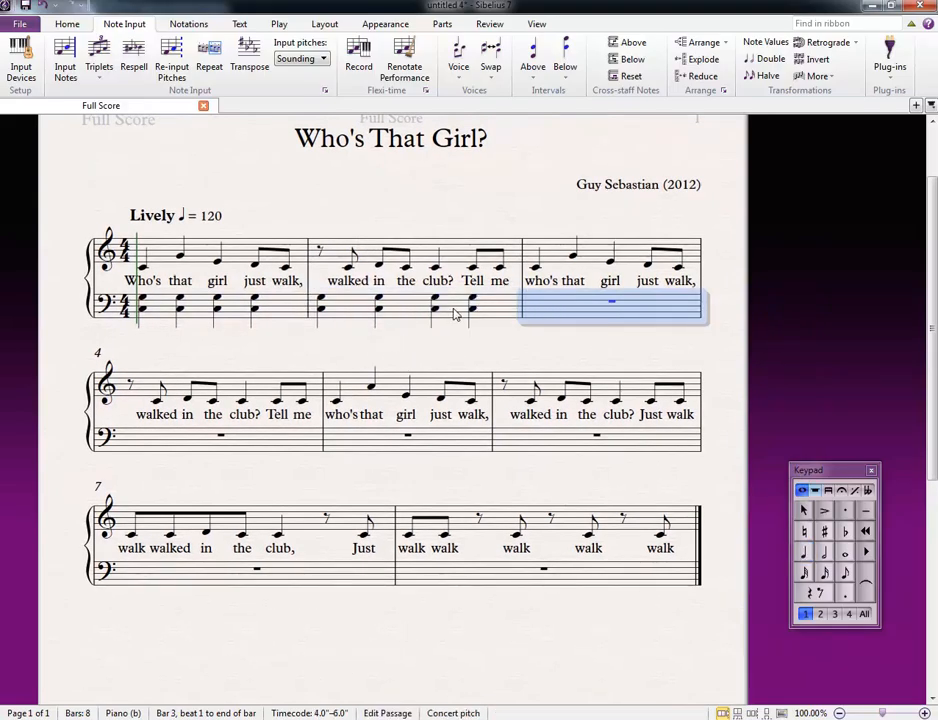
key(ctrl+v)
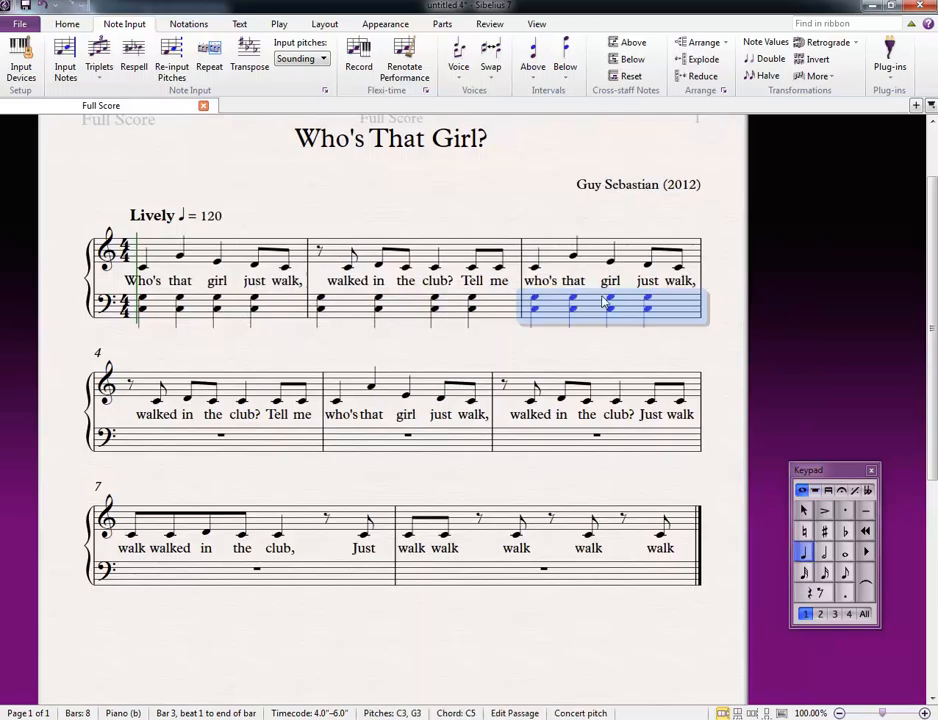
Lower the bass chords in bar 3 to A2 and E3 and copy that bar into bar 4 of the bass staff
key(Down)
key(Down)
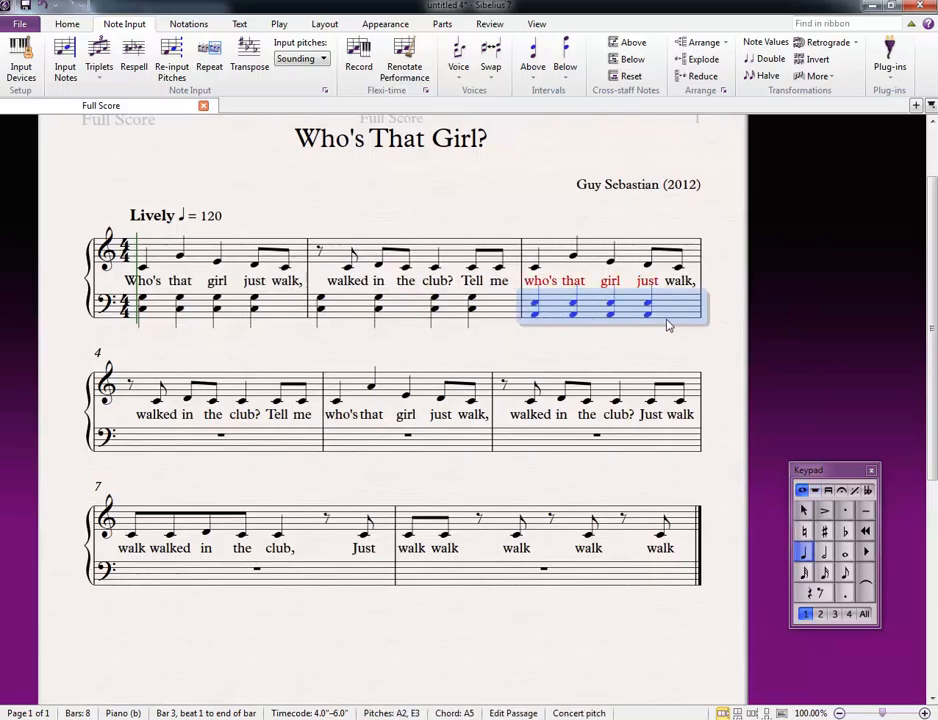
drag(350, 366, 391, 352)
click(596, 296)
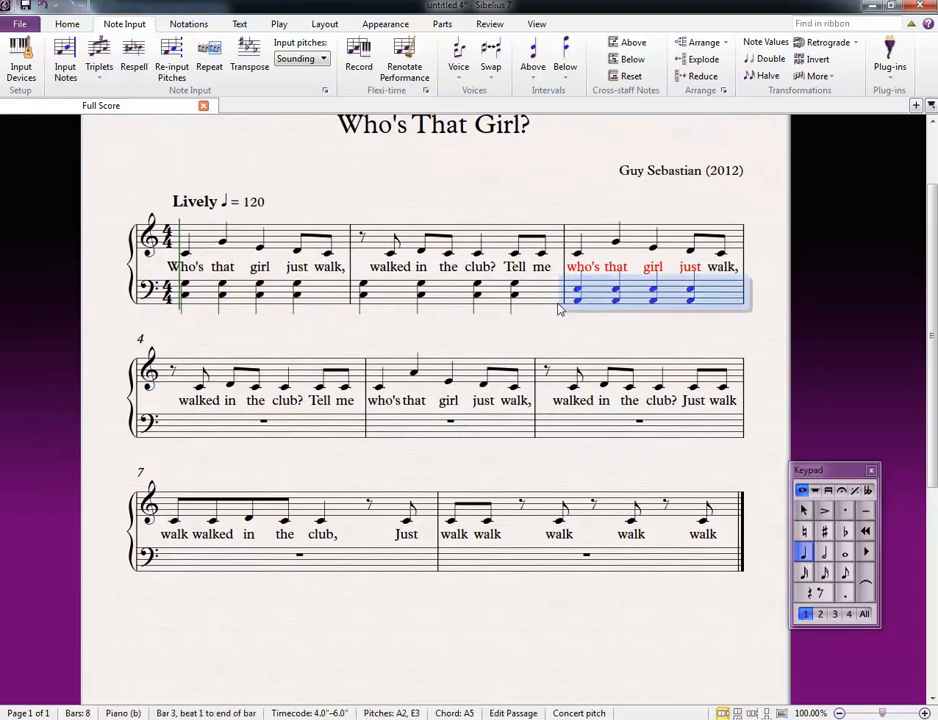
key(ctrl+v)
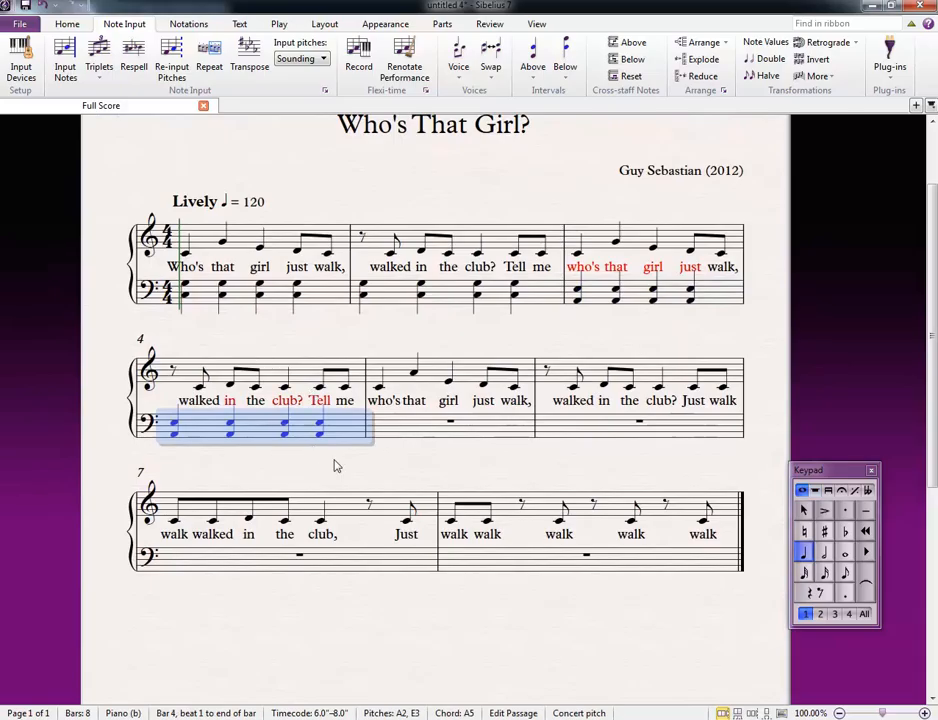
key(Escape)
Paste the copied chords into bar 5 of the bass staff and raise them to D3 and A3
click(387, 431)
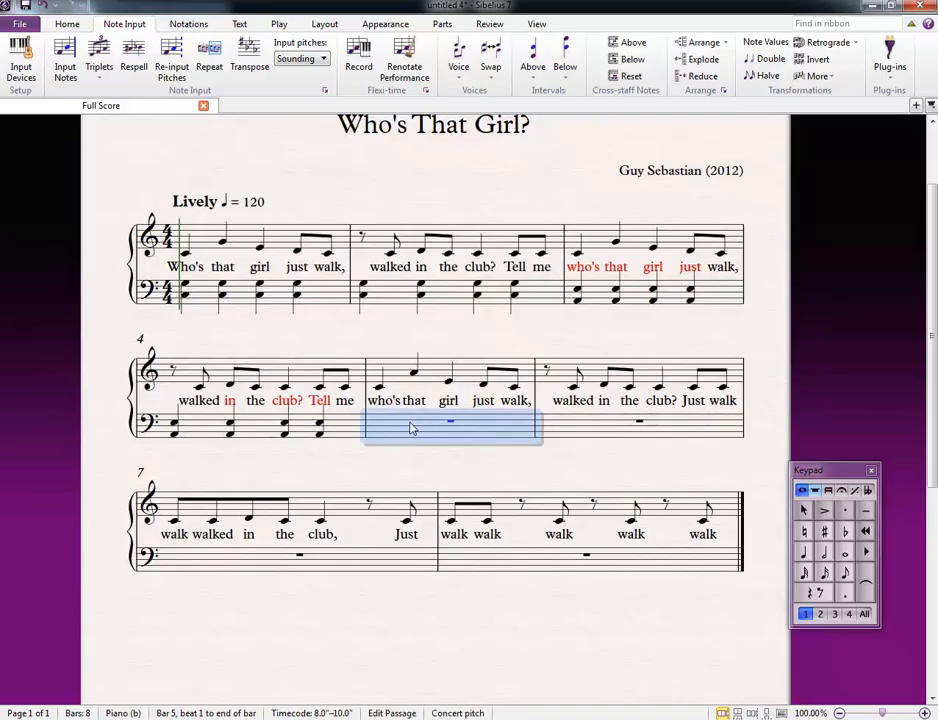
key(ctrl+v)
key(Up)
key(Up)
key(Up)
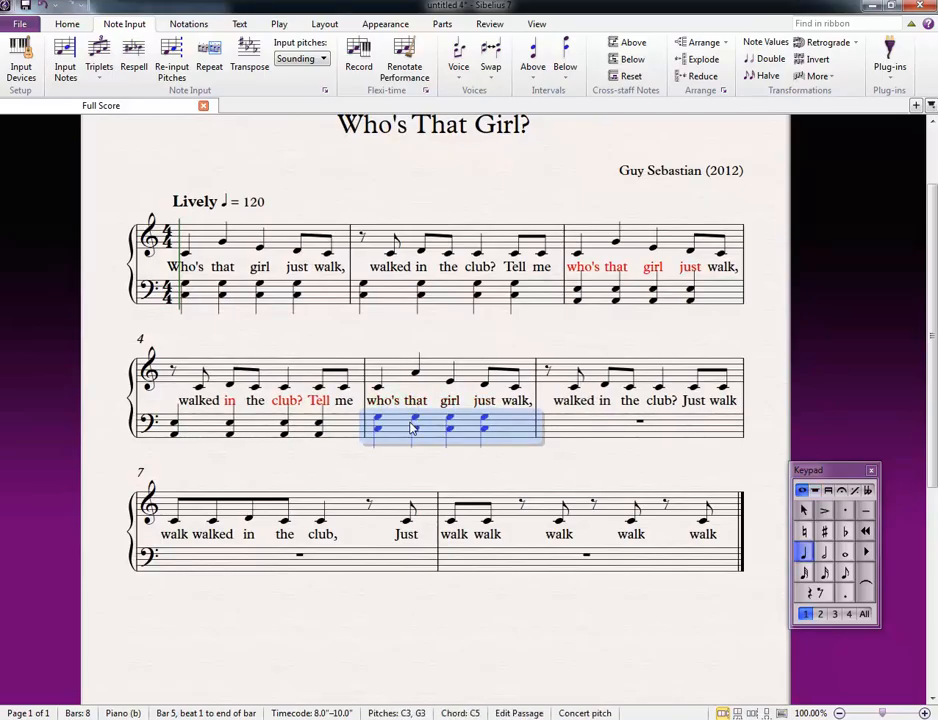
key(Escape)
Copy the whole bar 5 of bass chords into bar 6 of the bass staff
click(379, 426)
click(398, 424)
key(ctrl+c)
click(592, 420)
key(ctrl+v)
drag(320, 447, 346, 380)
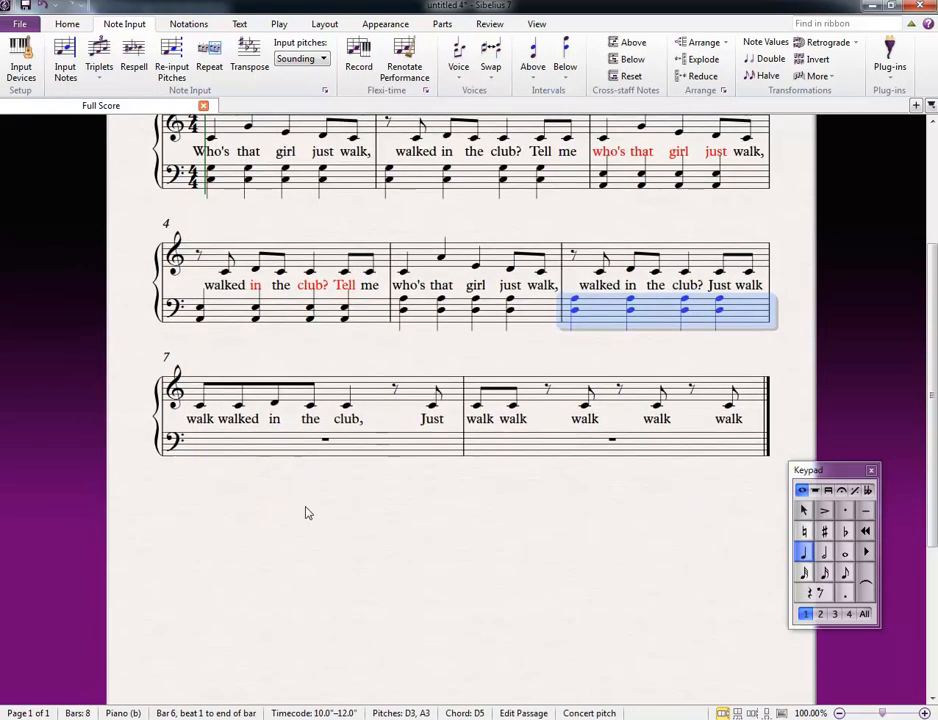
Enter a quarter-note chord of F2 and C3 on beat 1 of bar 7 in the bass staff
click(260, 440)
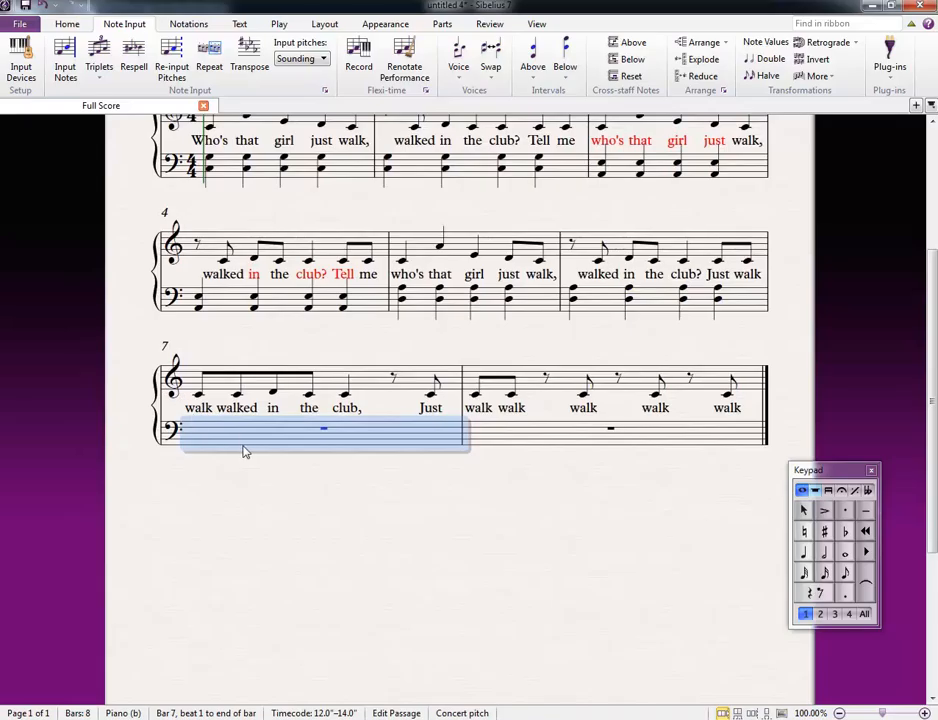
key(n)
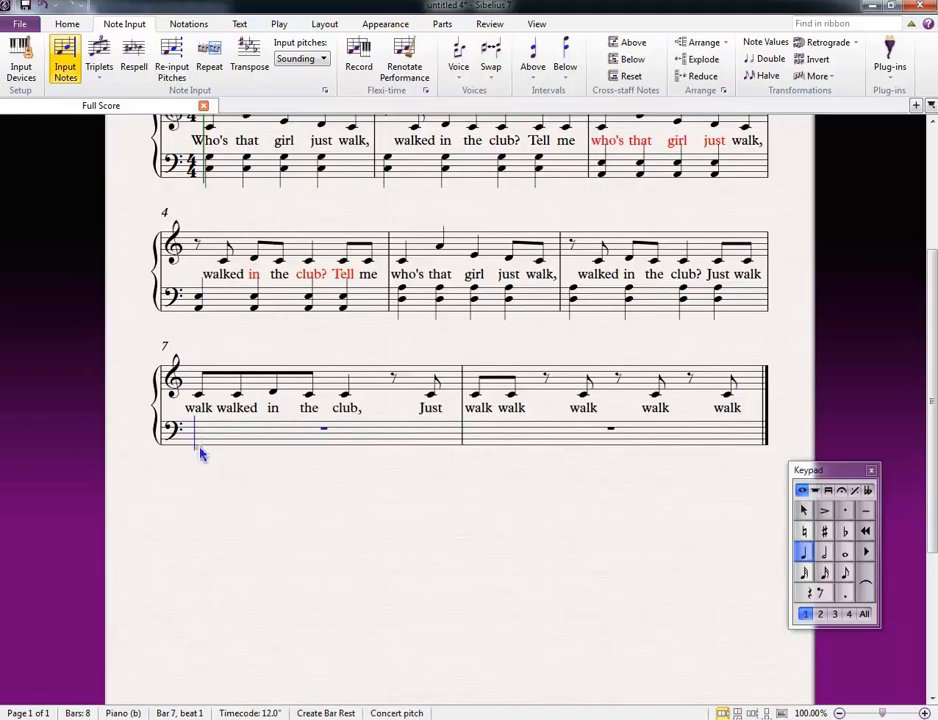
click(199, 446)
key(Escape)
click(199, 447)
shift+click(200, 447)
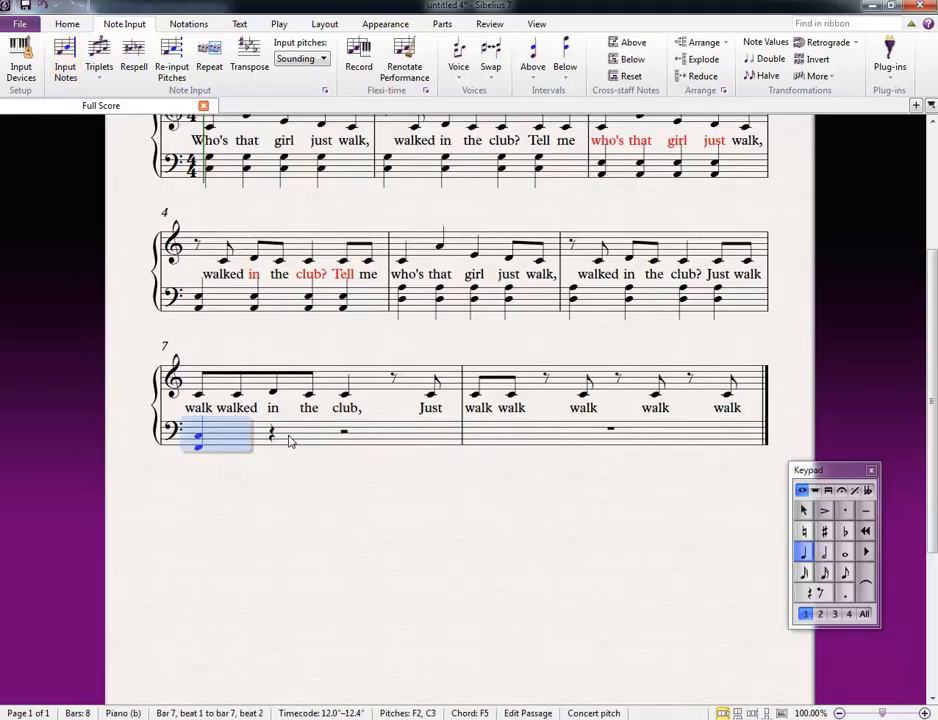
Copy the first bass chord of bar 7 onto beats 2, 3 and 4 of the same bar
click(275, 436)
key(ctrl+v)
click(346, 434)
key(ctrl+v)
click(395, 437)
key(ctrl+v)
key(Escape)
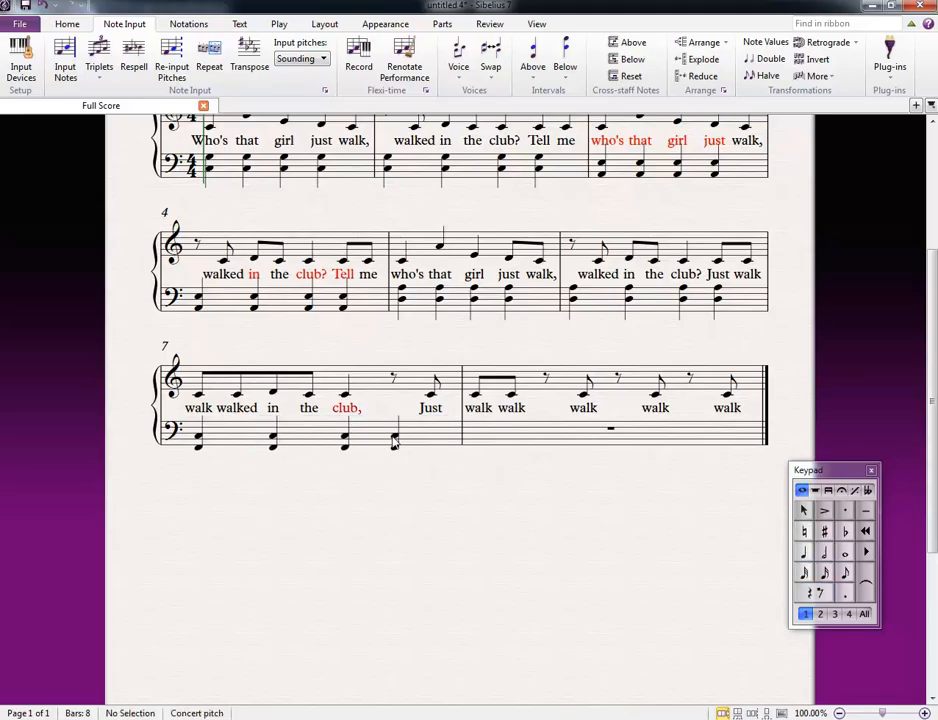
Copy the bar 7 bass chords into bar 8 and raise them to G2 and D3
click(430, 437)
key(ctrl+c)
click(488, 425)
key(ctrl+v)
key(Escape)
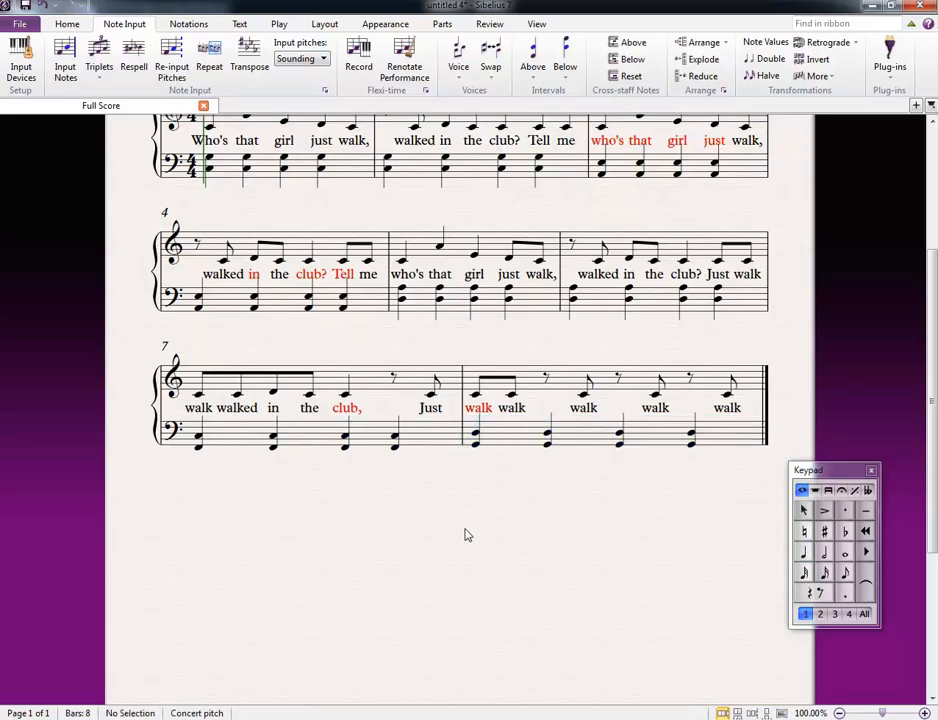
Move the bass staff down in all three systems so the chord stems clear the lyrics
drag(465, 535, 465, 587)
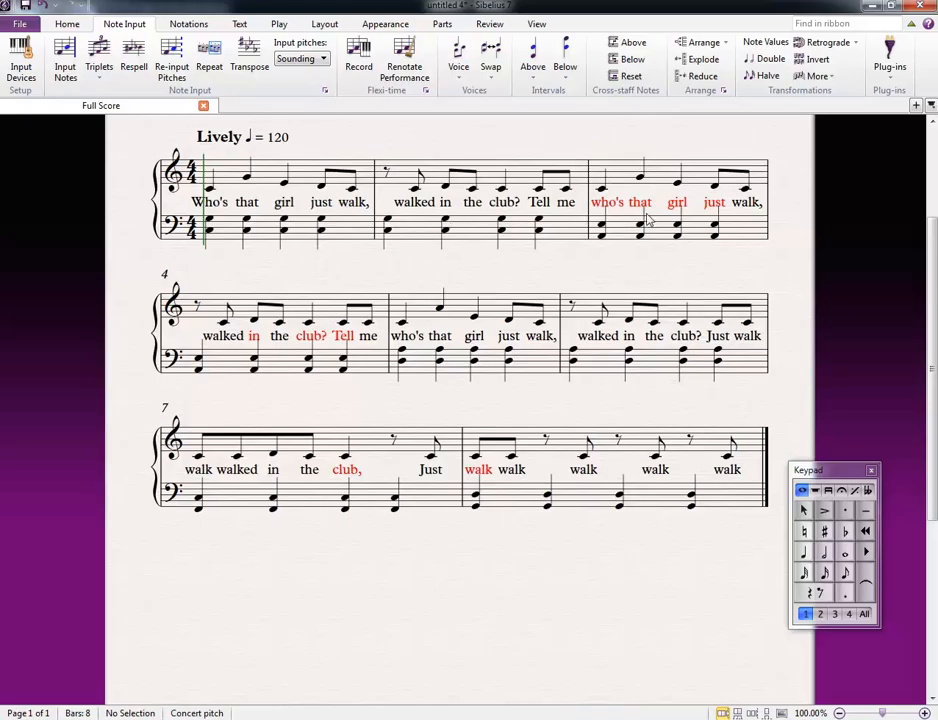
drag(600, 279, 592, 314)
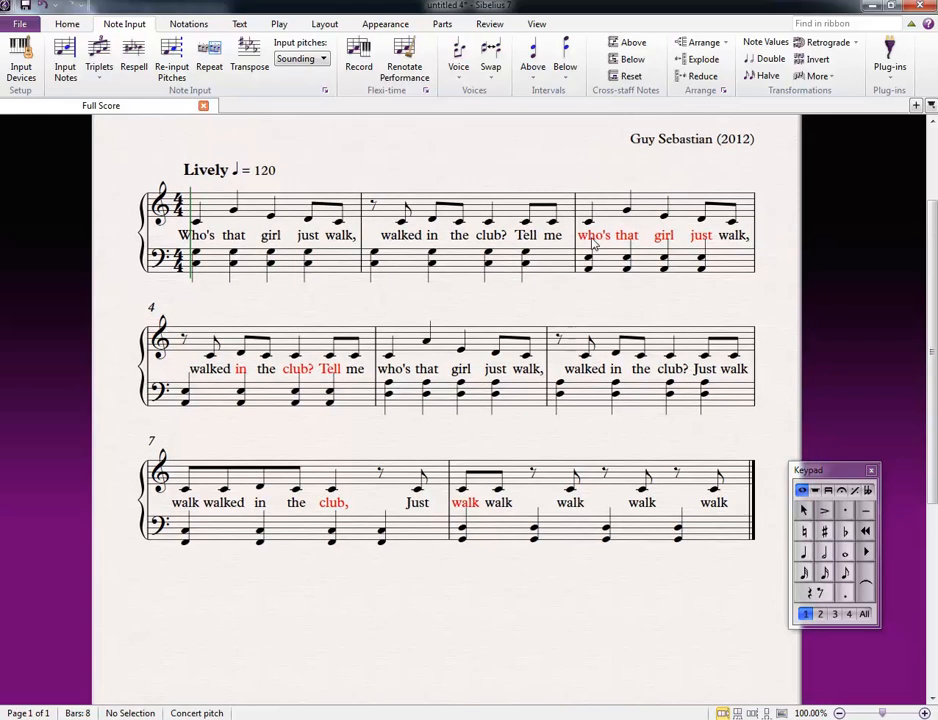
click(645, 211)
click(553, 264)
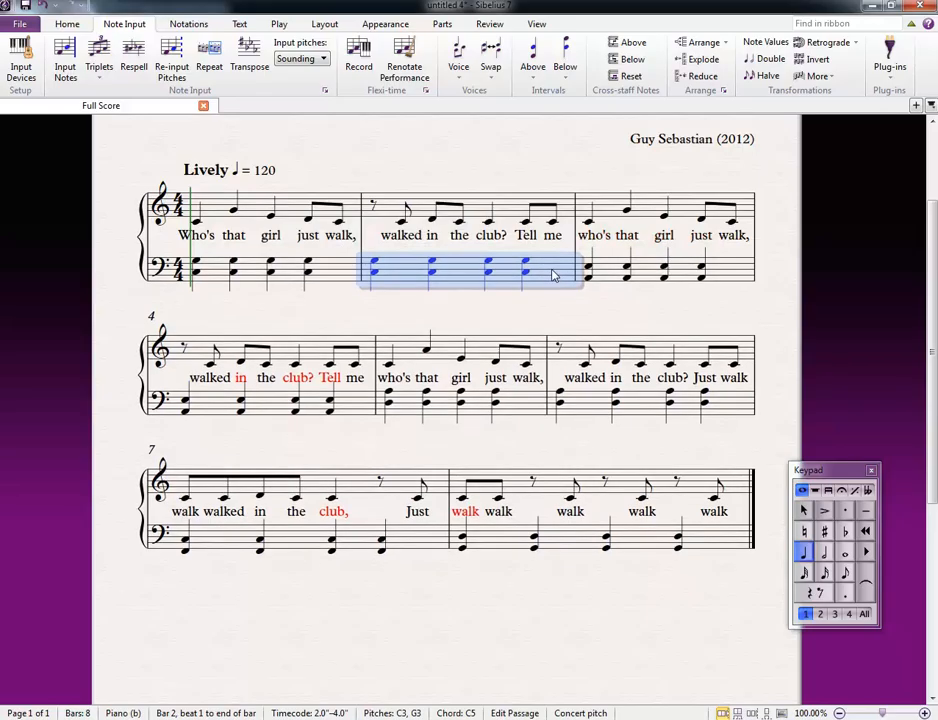
click(530, 402)
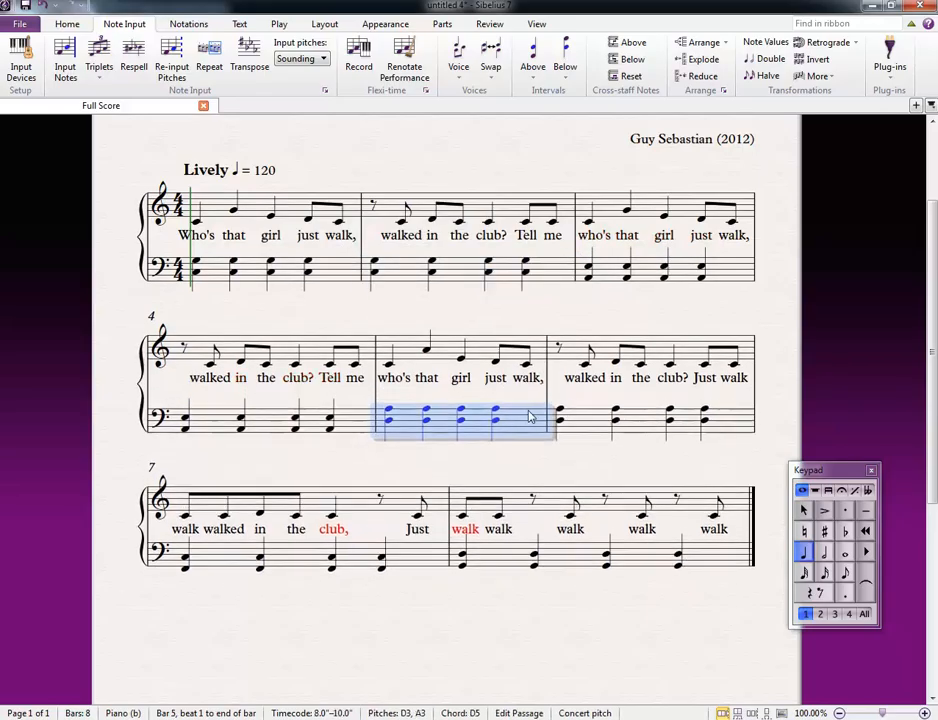
click(508, 556)
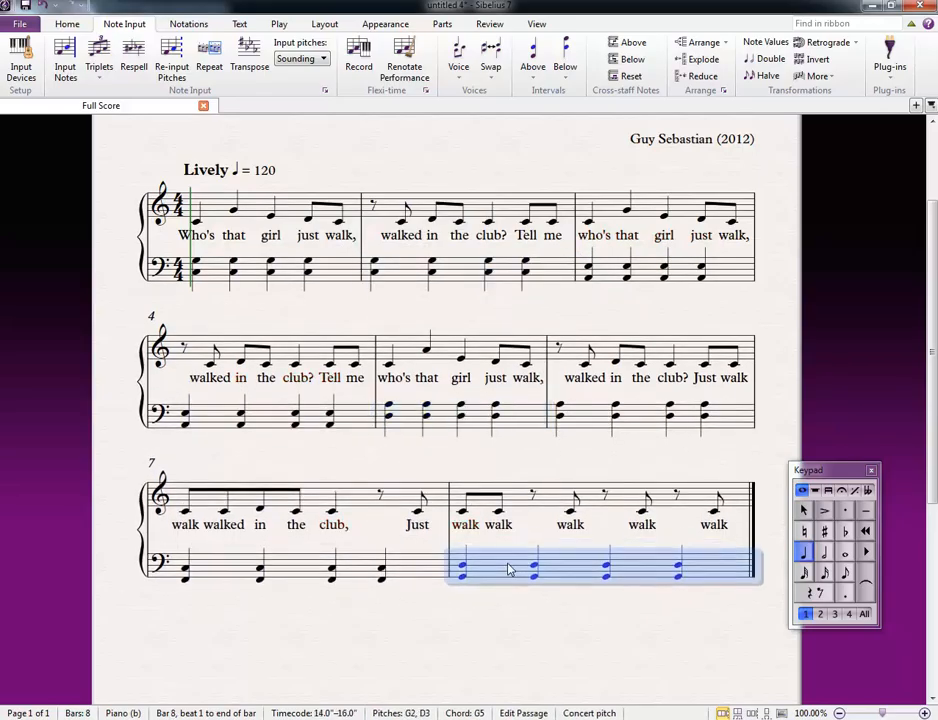
key(Escape)
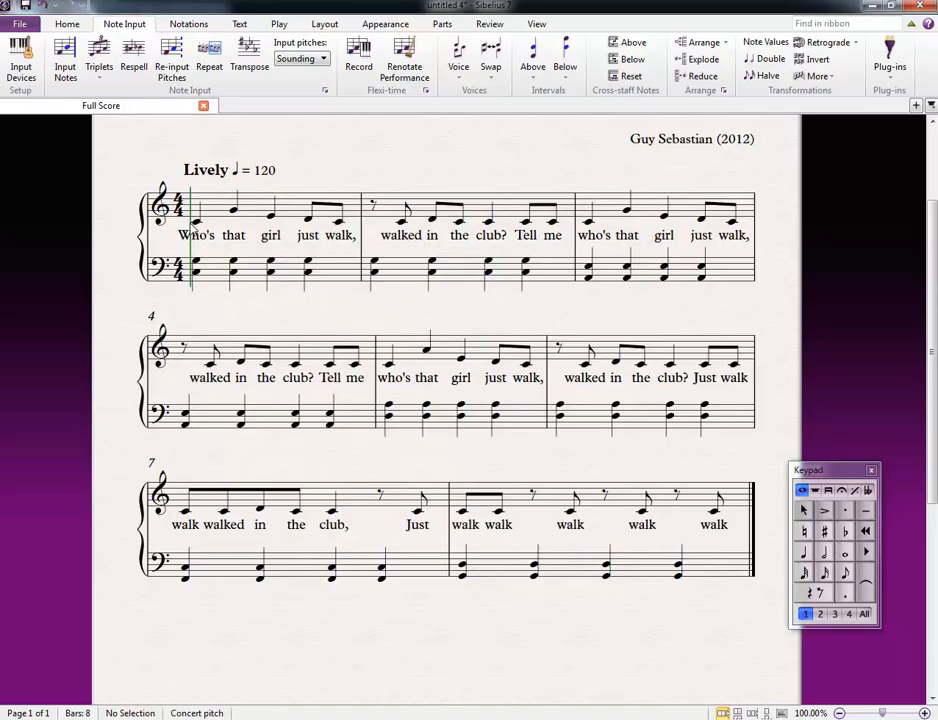
Add note names to the noteheads of the entire score and inspect them up close
click(216, 212)
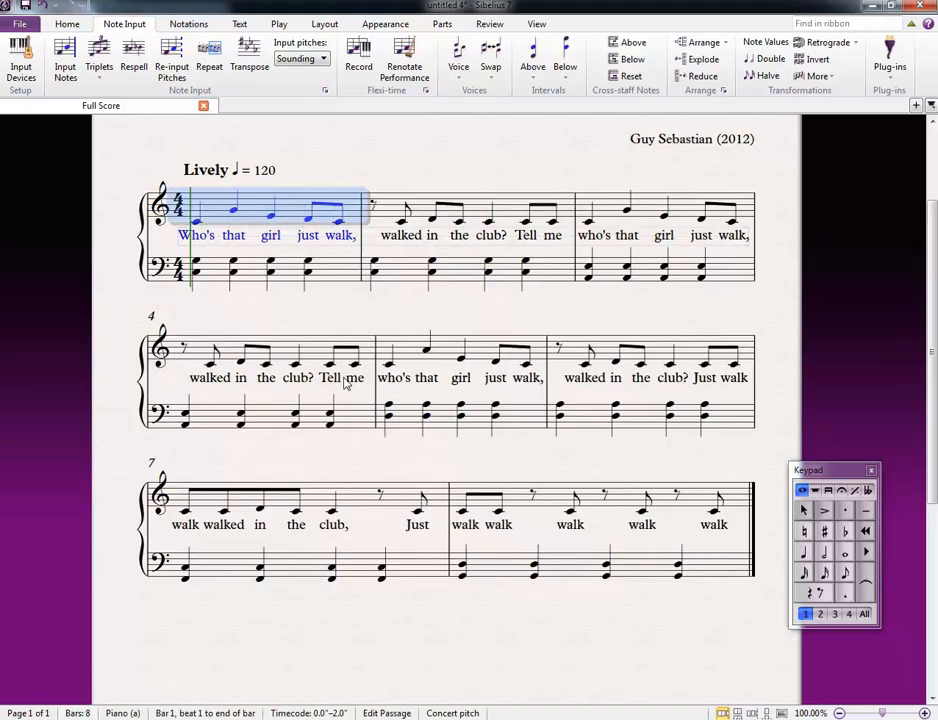
key(ctrl+a)
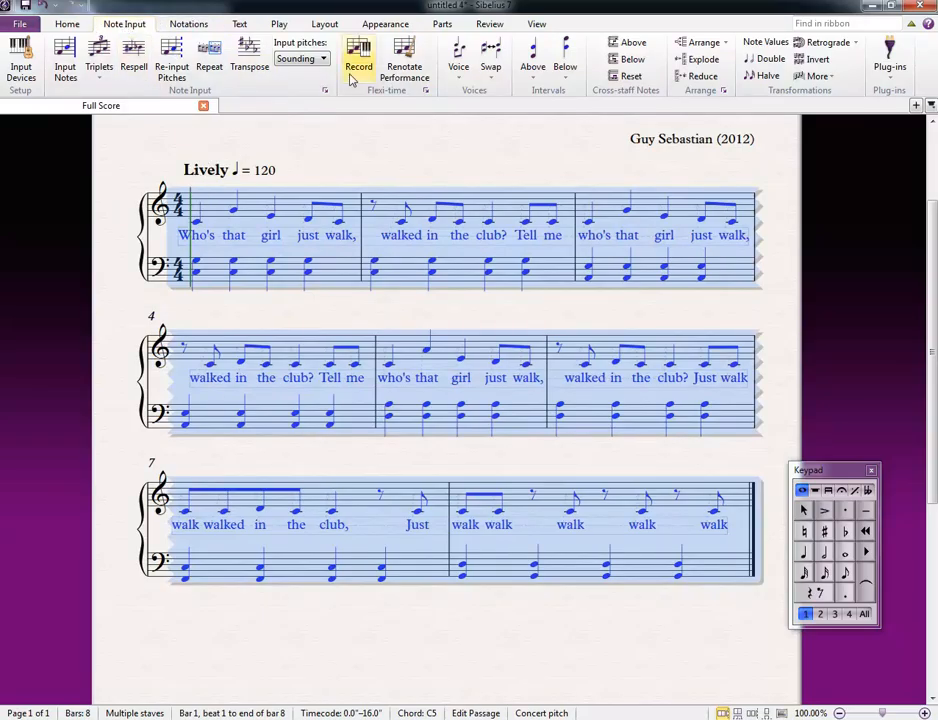
click(190, 24)
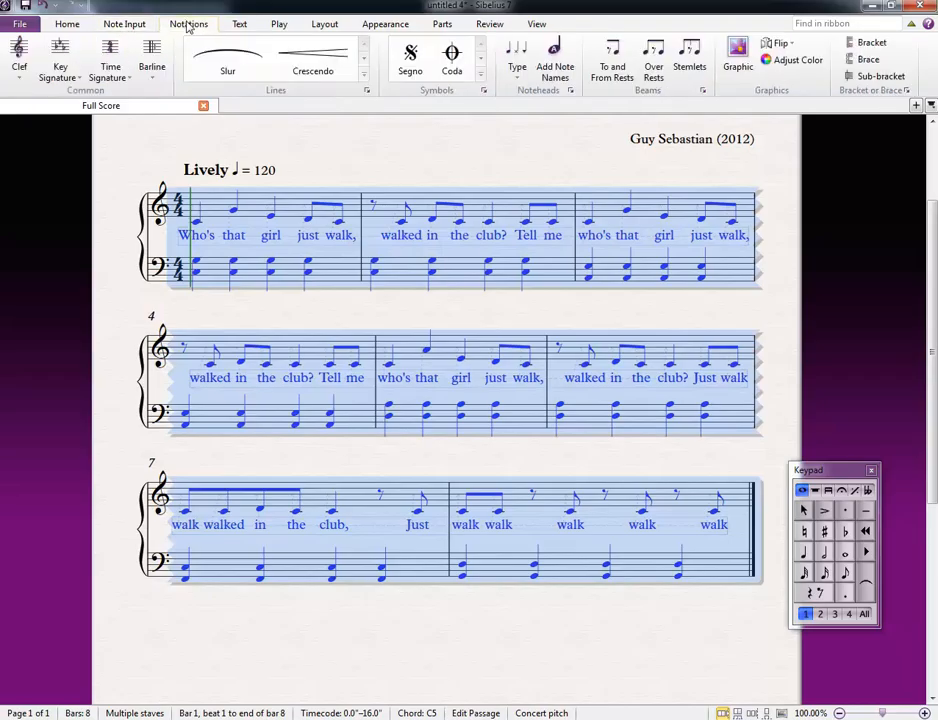
click(559, 66)
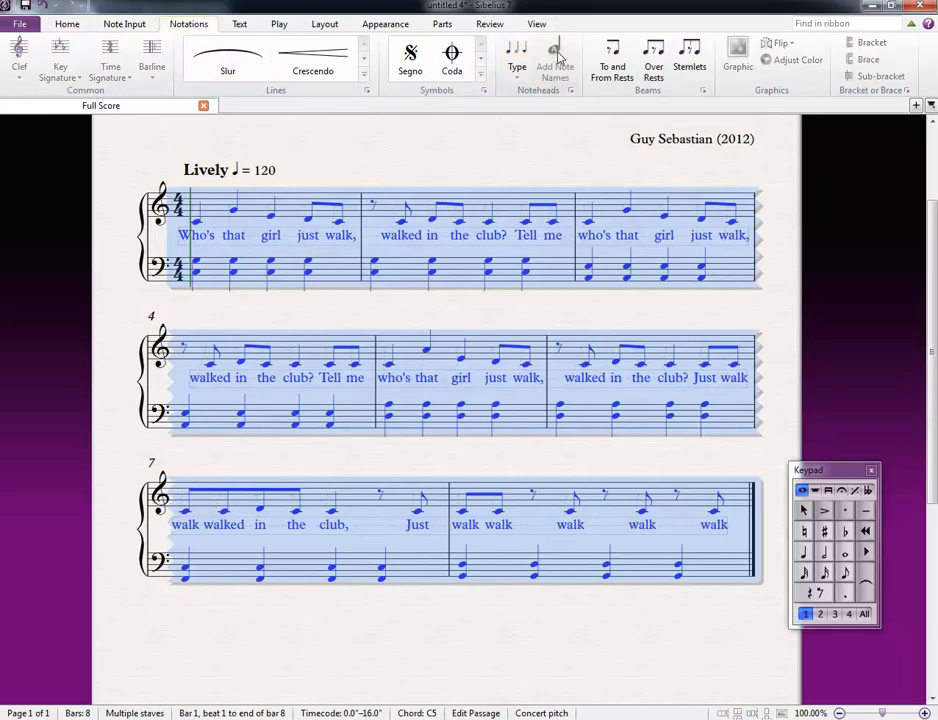
click(608, 420)
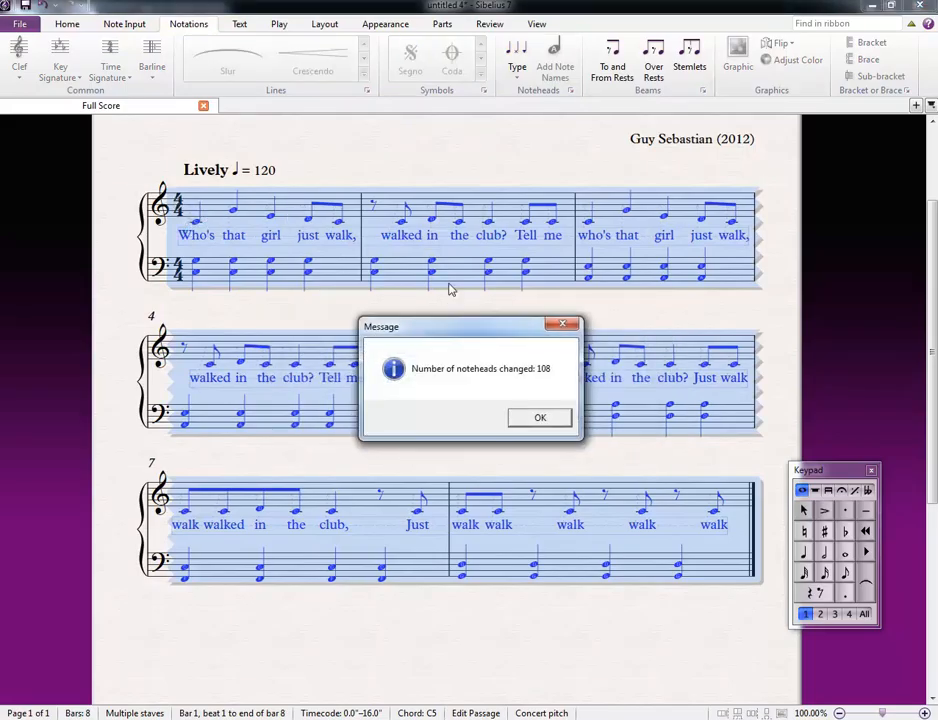
click(540, 417)
key(Escape)
scroll(210, 243, up, 5)
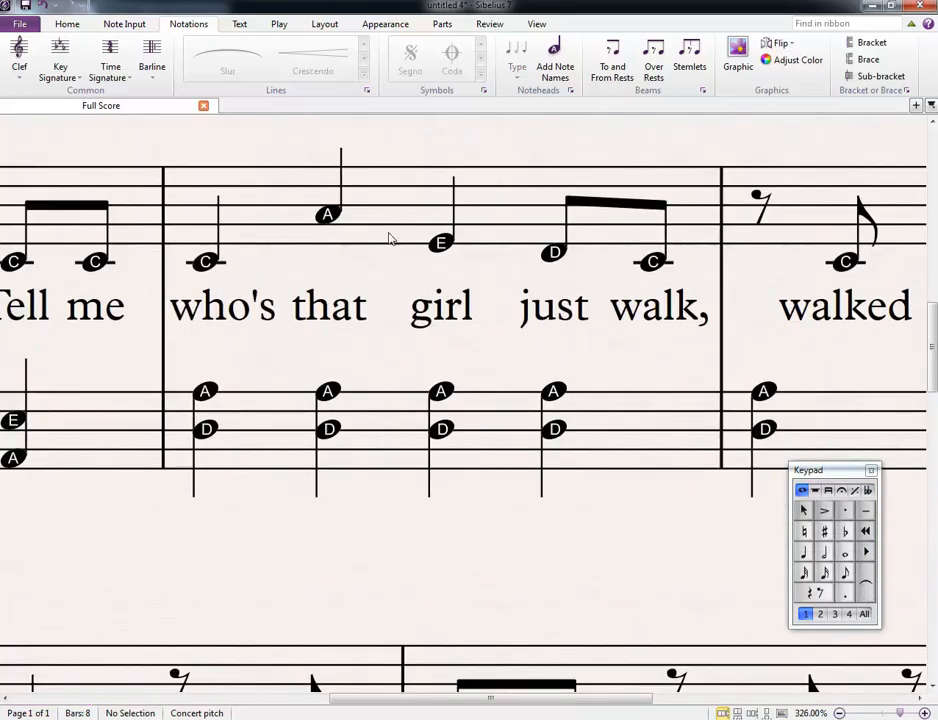
scroll(476, 268, down, 5)
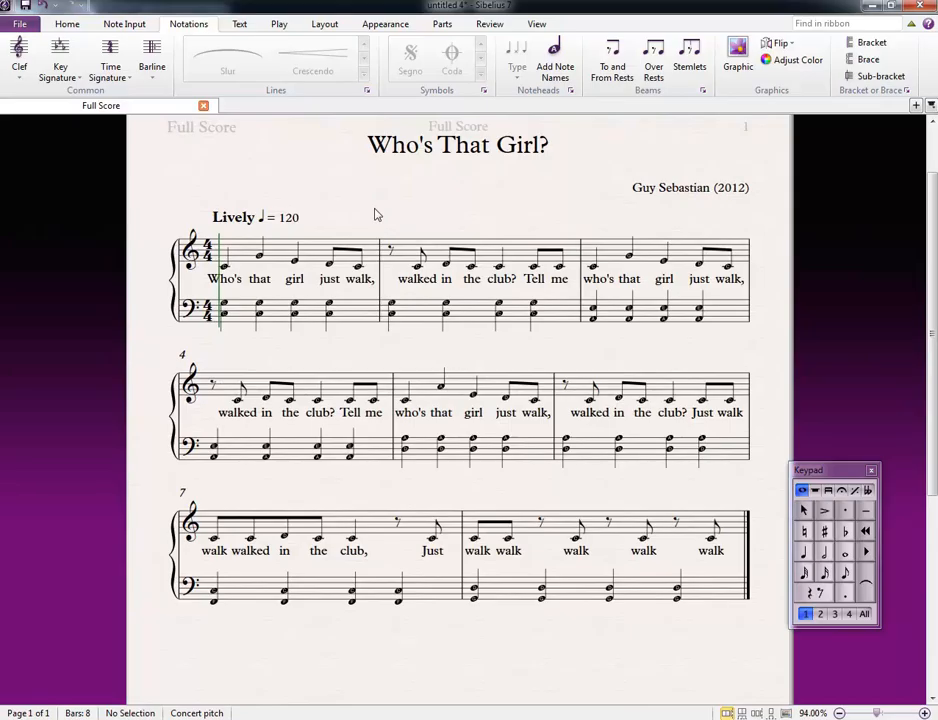
Play the score back from the beginning of bar 1 to check how it sounds
drag(405, 213, 392, 232)
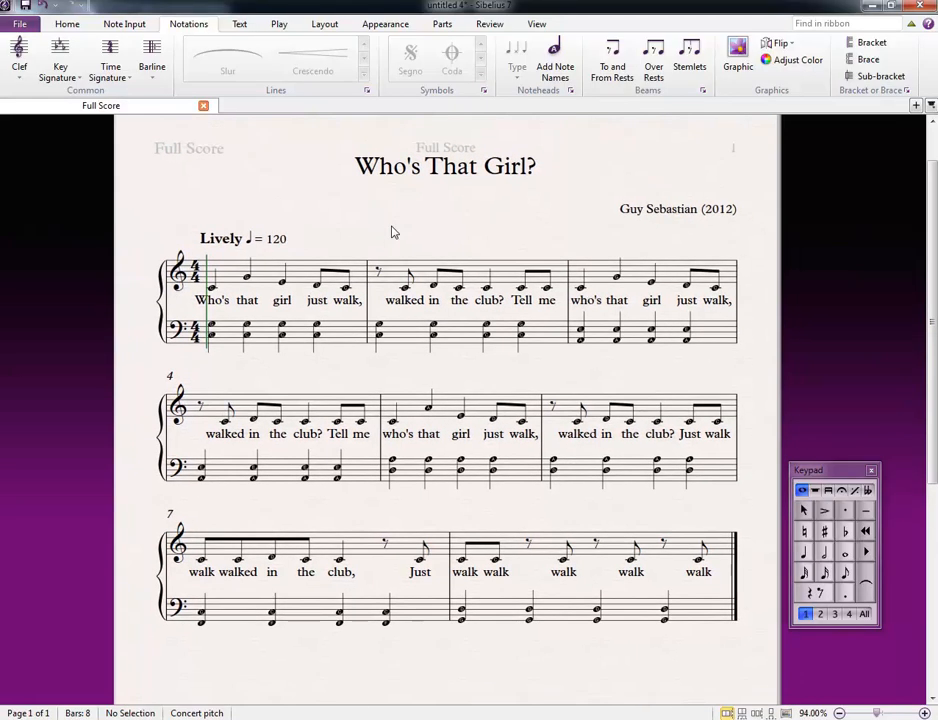
click(212, 289)
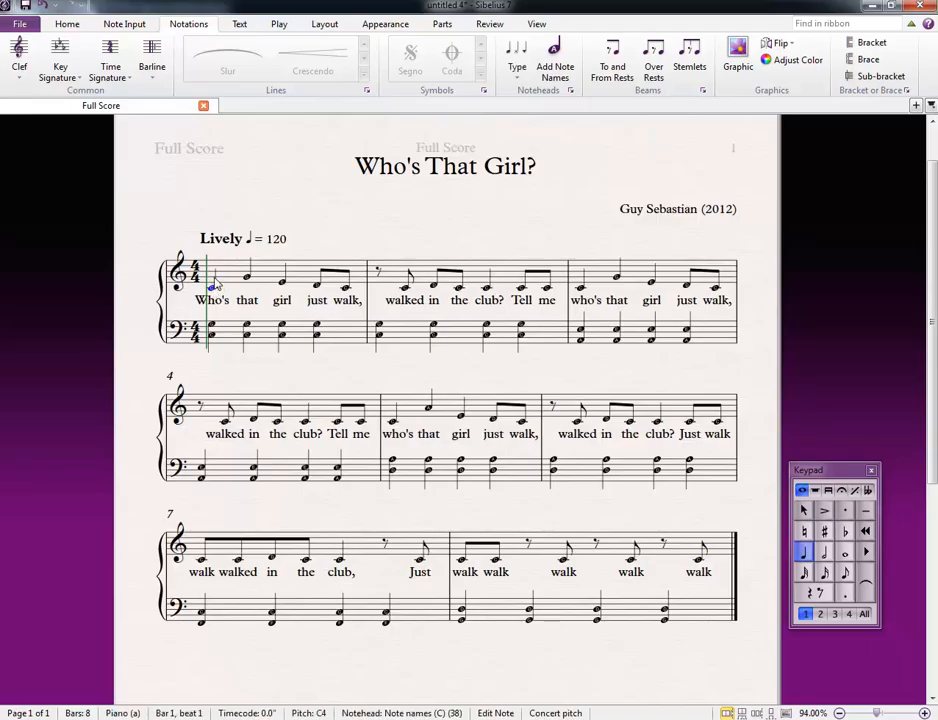
key(space)
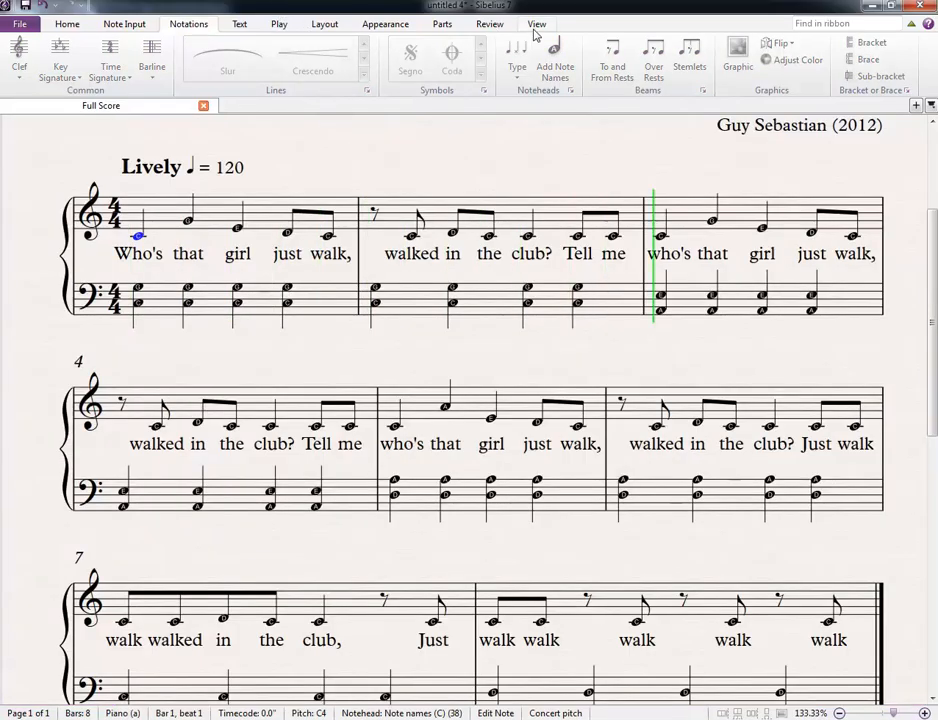
click(491, 28)
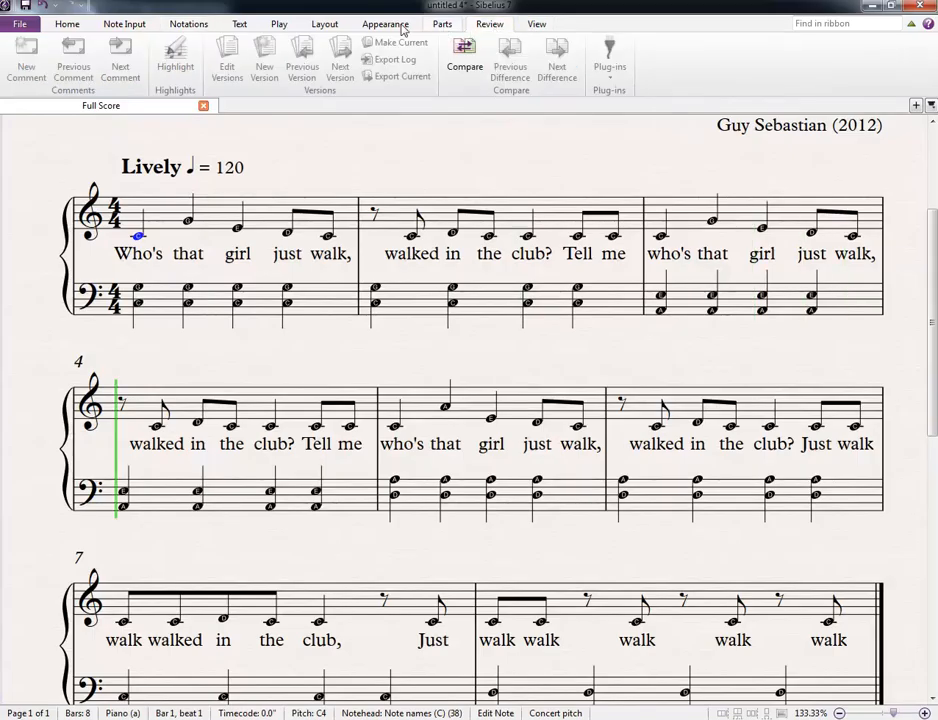
click(328, 25)
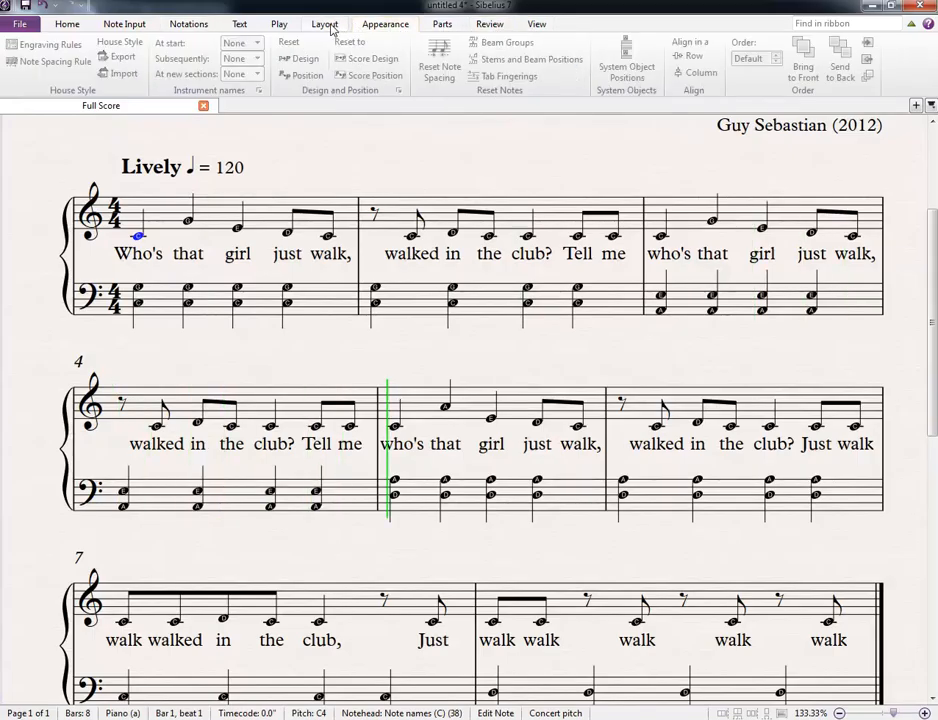
click(290, 27)
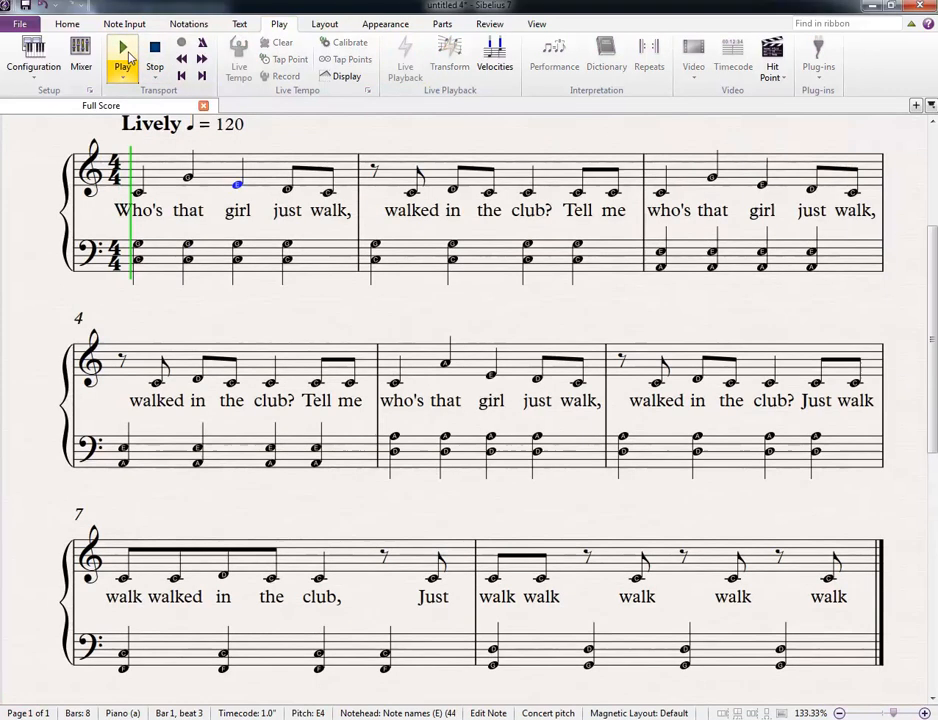
click(125, 55)
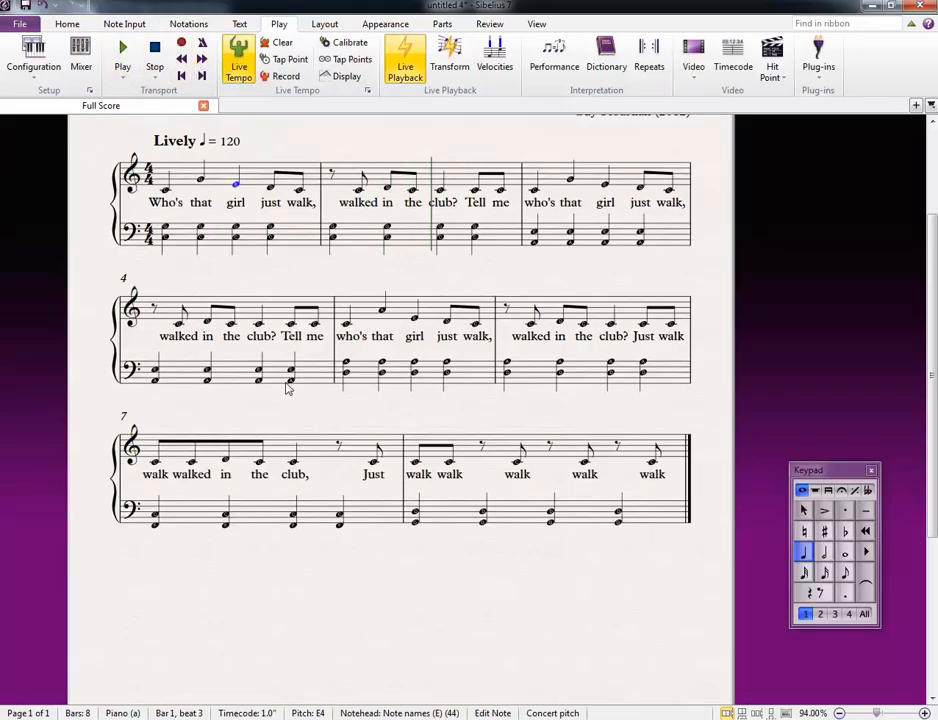
Save the score to the Desktop as "Who's That Girl" in Sibelius 7 format, replacing the existing file
scroll(289, 385, up, 3)
scroll(287, 375, down, 1)
drag(276, 192, 303, 225)
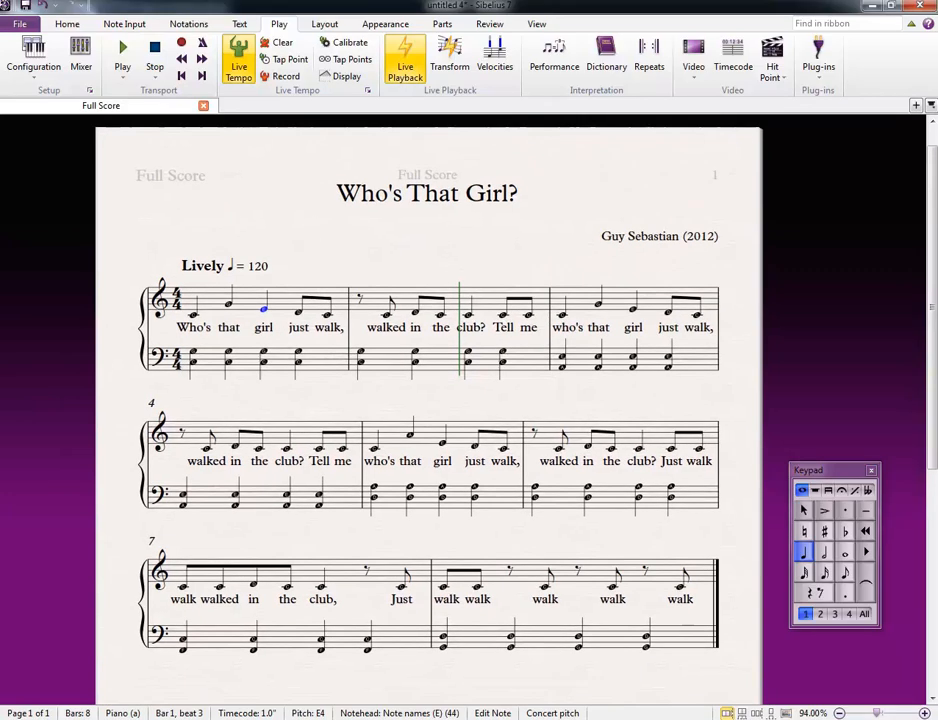
click(22, 26)
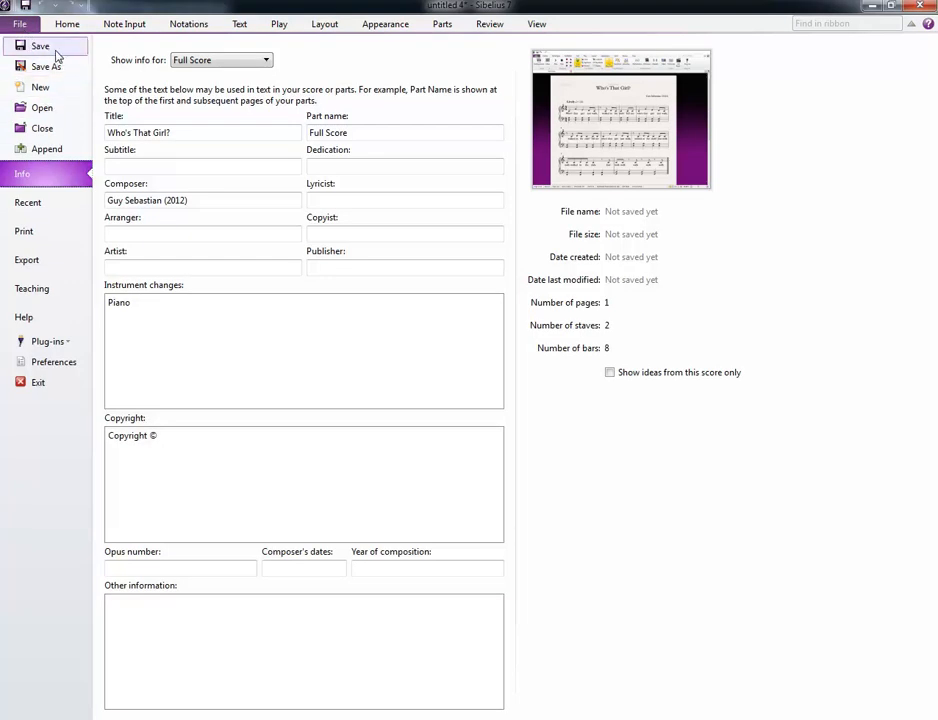
click(41, 67)
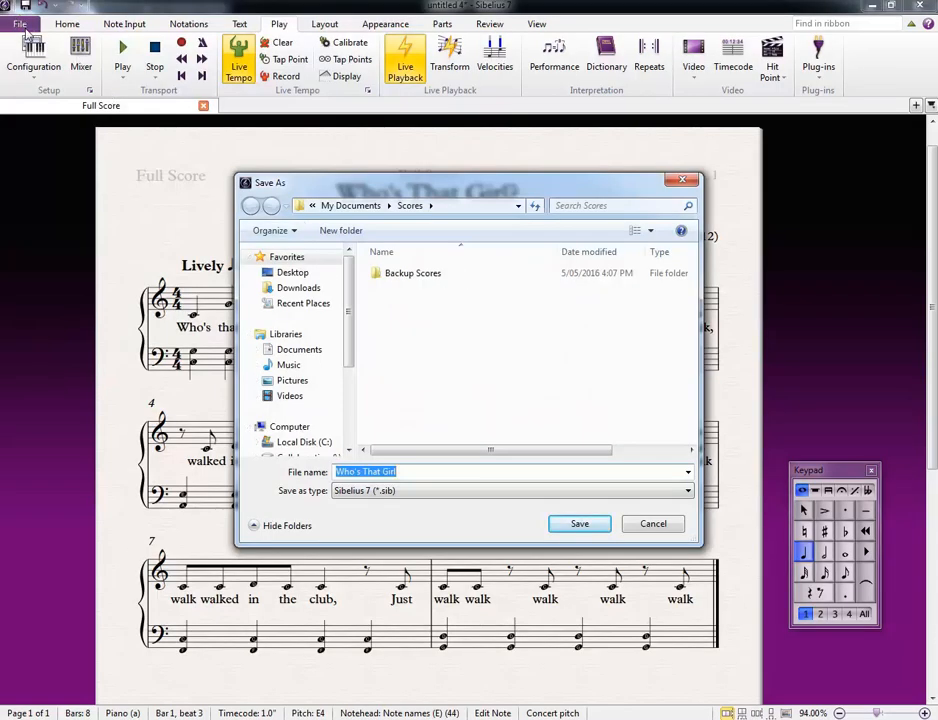
click(293, 272)
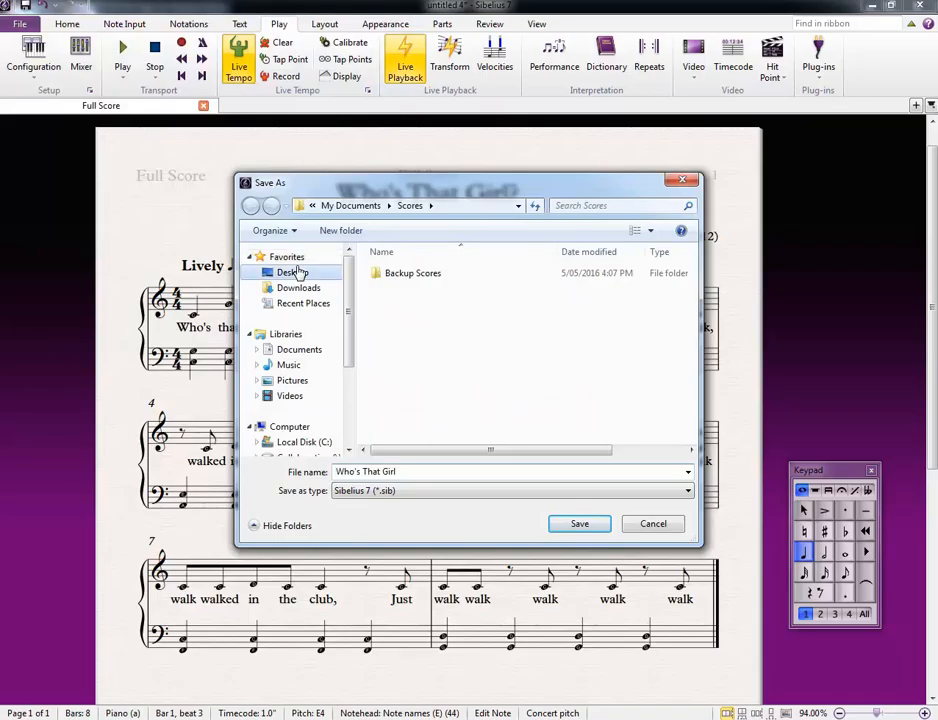
click(440, 471)
click(454, 471)
key(ctrl+a)
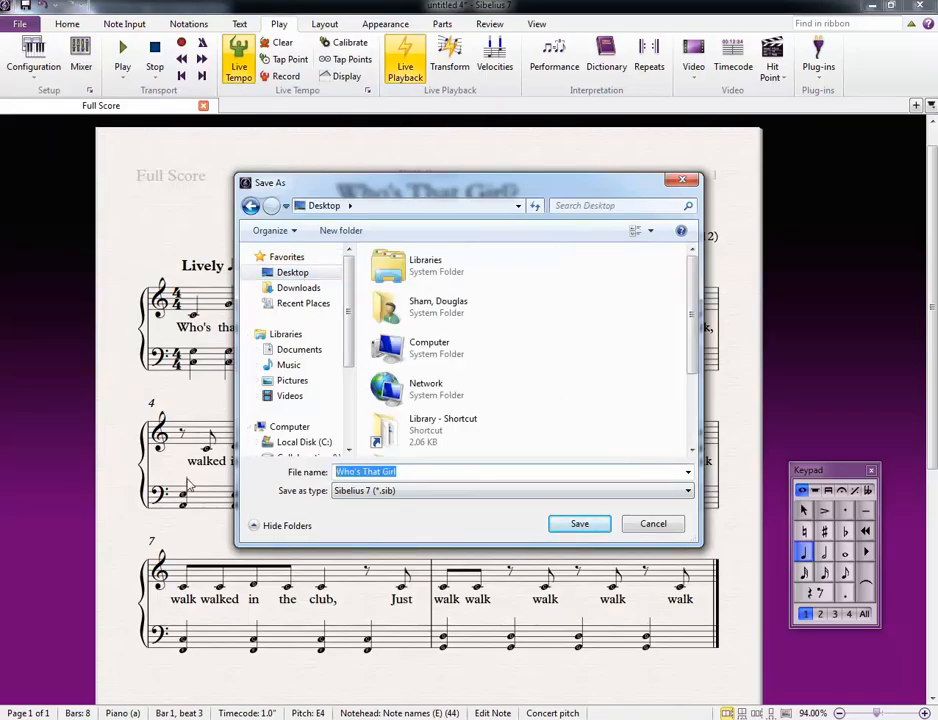
click(566, 524)
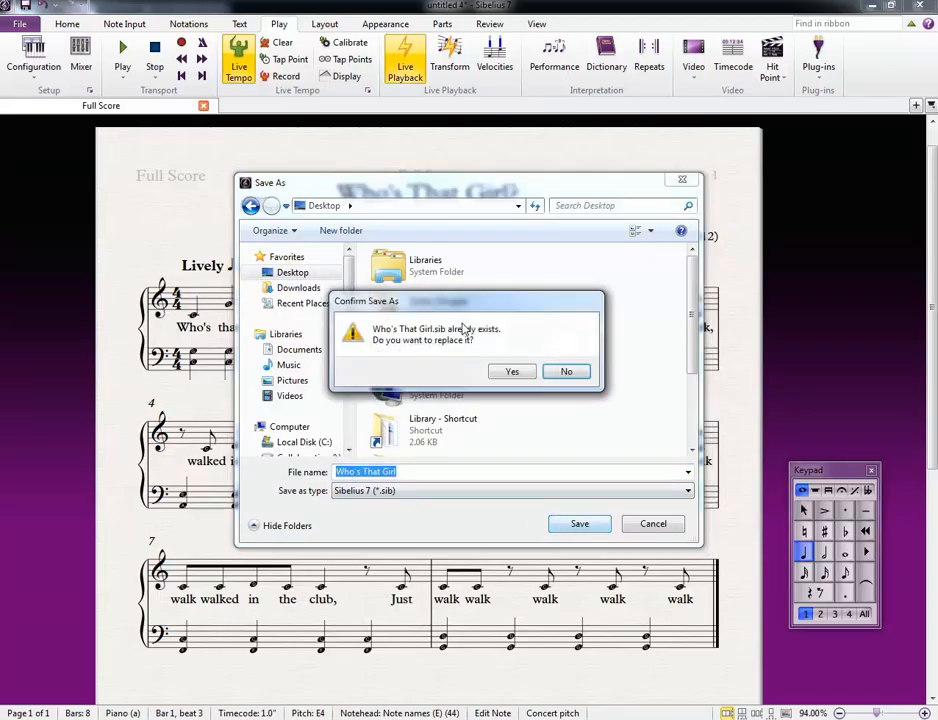
click(512, 371)
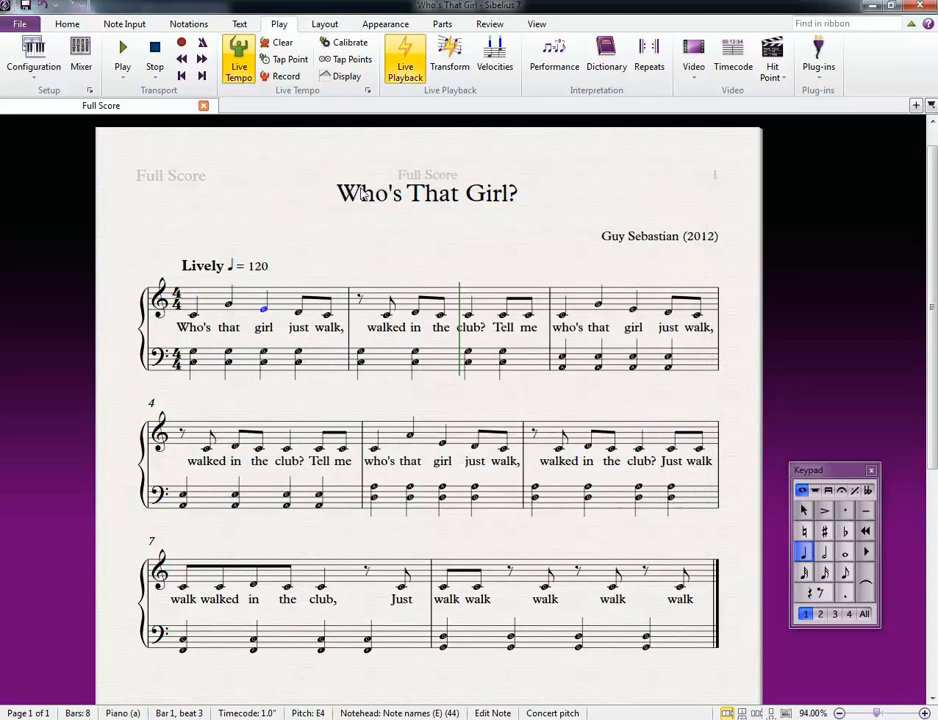
Export the score only as a PDF to the Desktop, keeping the "%f - %p.pdf" filename pattern
click(19, 23)
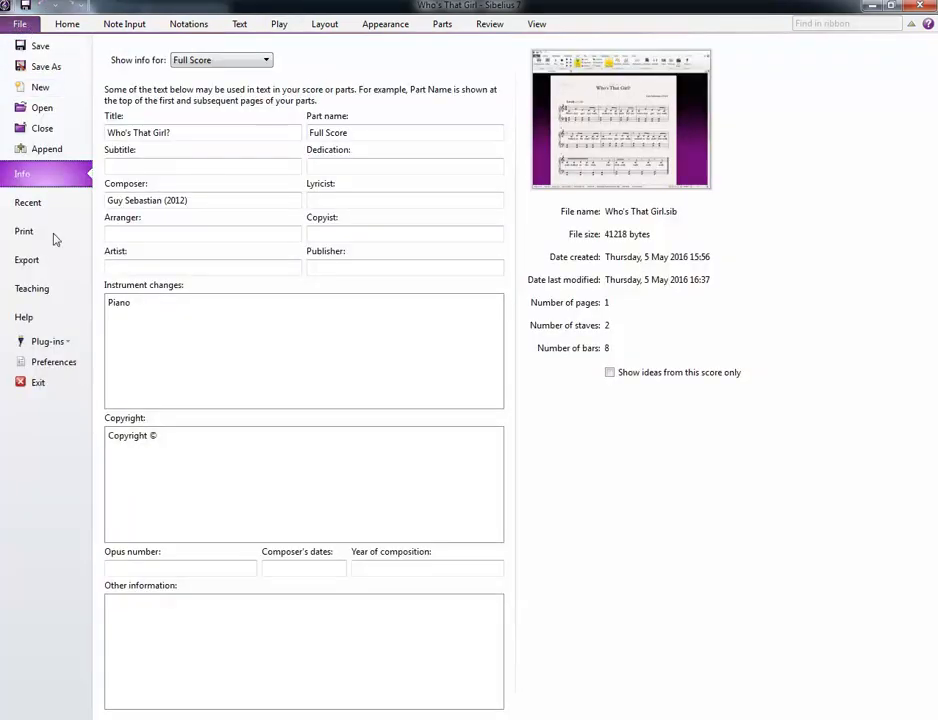
click(48, 263)
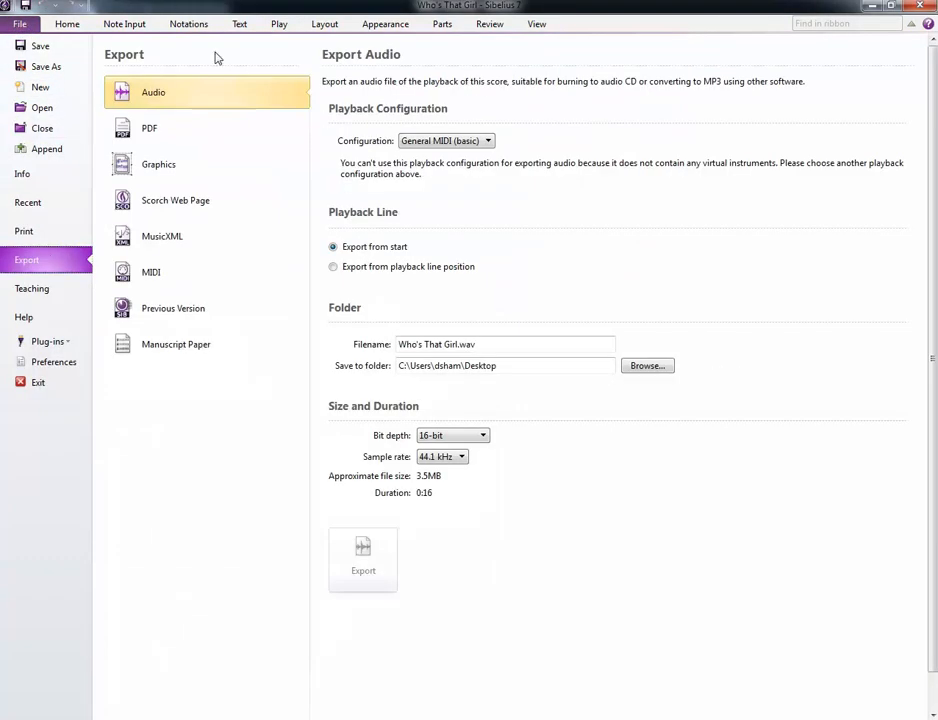
click(172, 136)
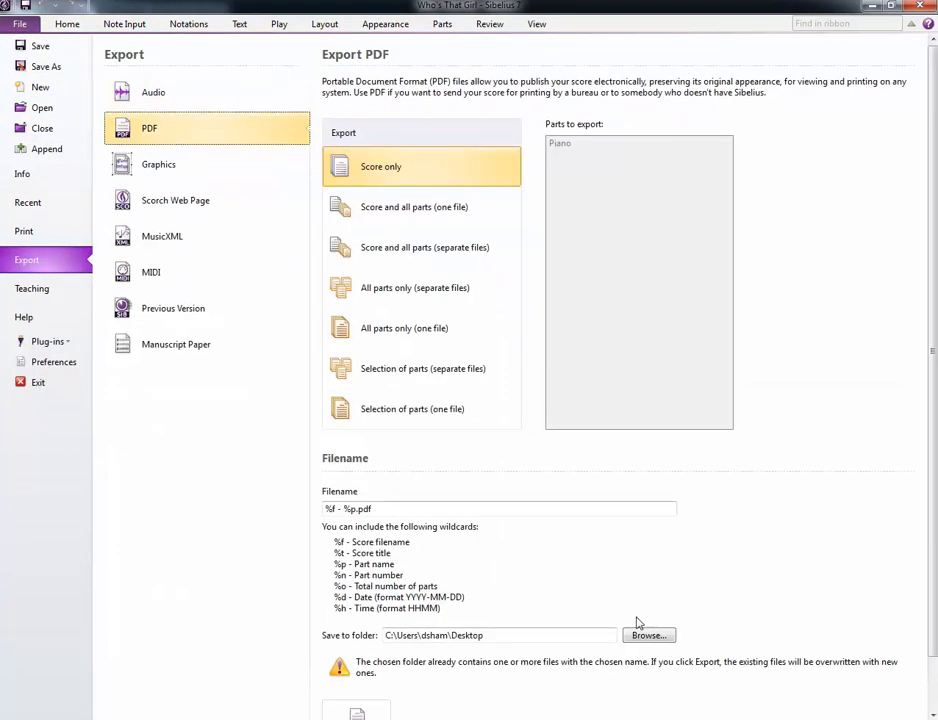
scroll(405, 668, down, 1)
click(360, 665)
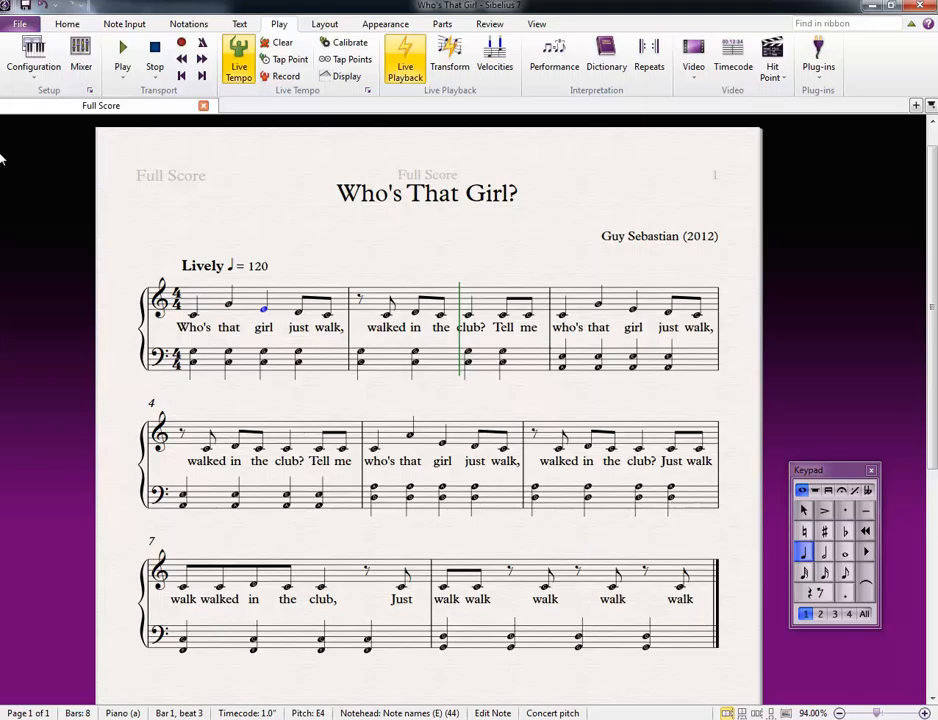
Show the Windows desktop and move the exported PDF and the Sibelius score file together into its open middle area
key(super+d)
click(323, 168)
drag(70, 40, 456, 107)
drag(25, 672, 482, 210)
drag(530, 314, 432, 76)
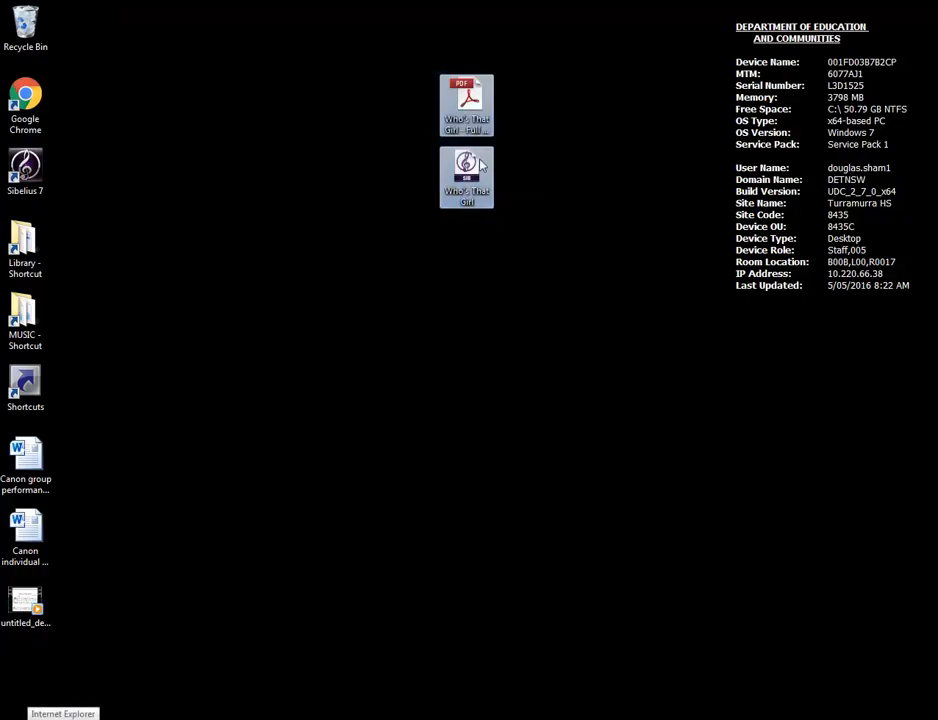
click(655, 408)
drag(595, 310, 558, 258)
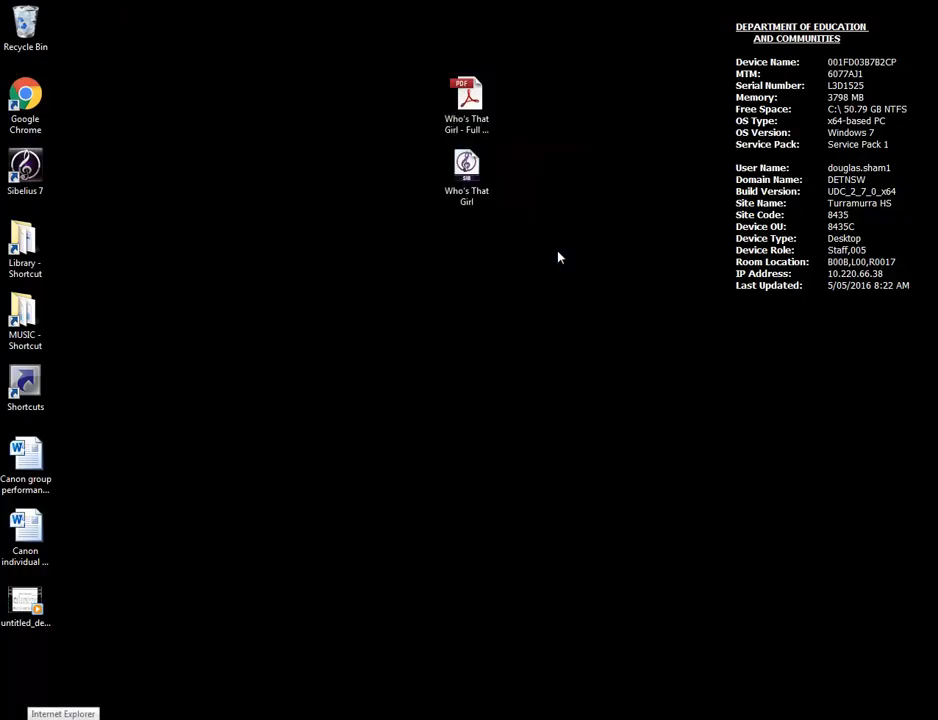